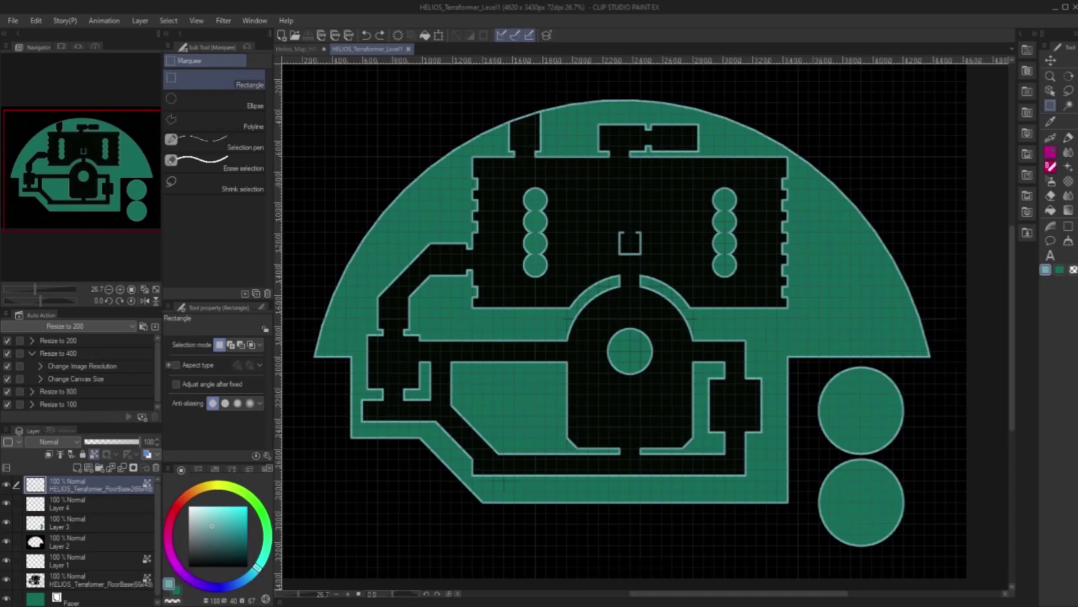
Step: Open TestMapReddit_FloorBase.png and TestMapReddit_OutlineBase.png as new tabs beside the HELIOS map
key(ctrl+minus)
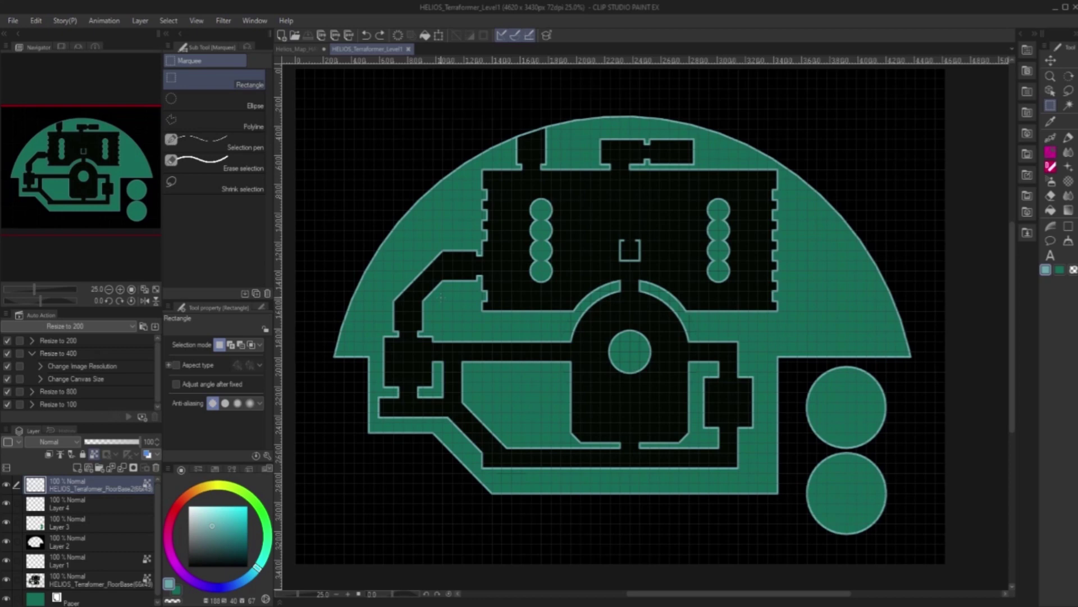
scroll(672, 455, up, 1)
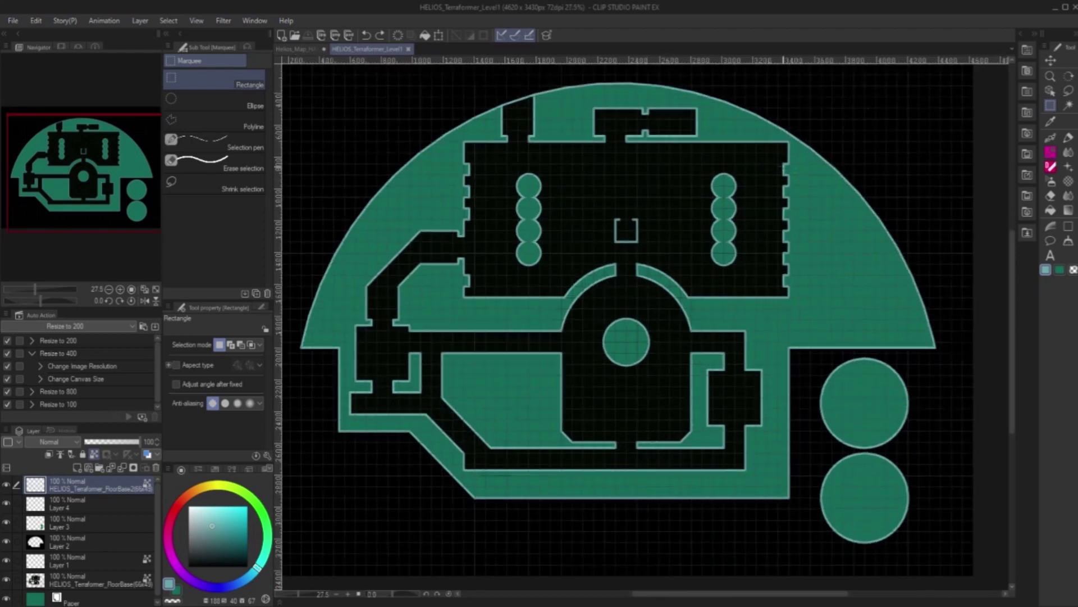
scroll(860, 278, up, 5)
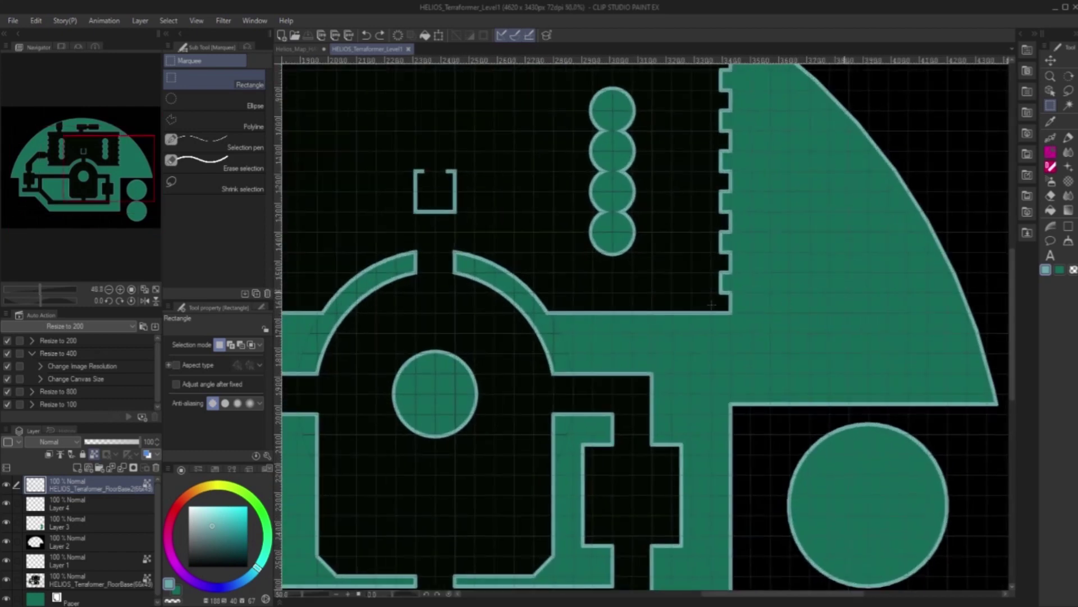
scroll(860, 296, up, 2)
scroll(603, 281, down, 4)
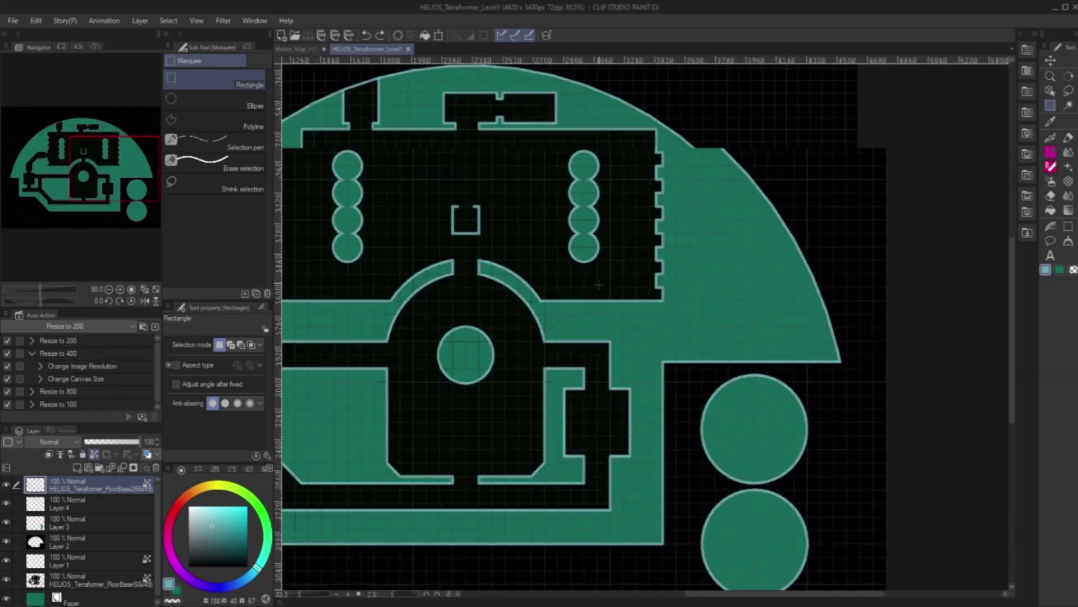
drag(706, 593, 664, 596)
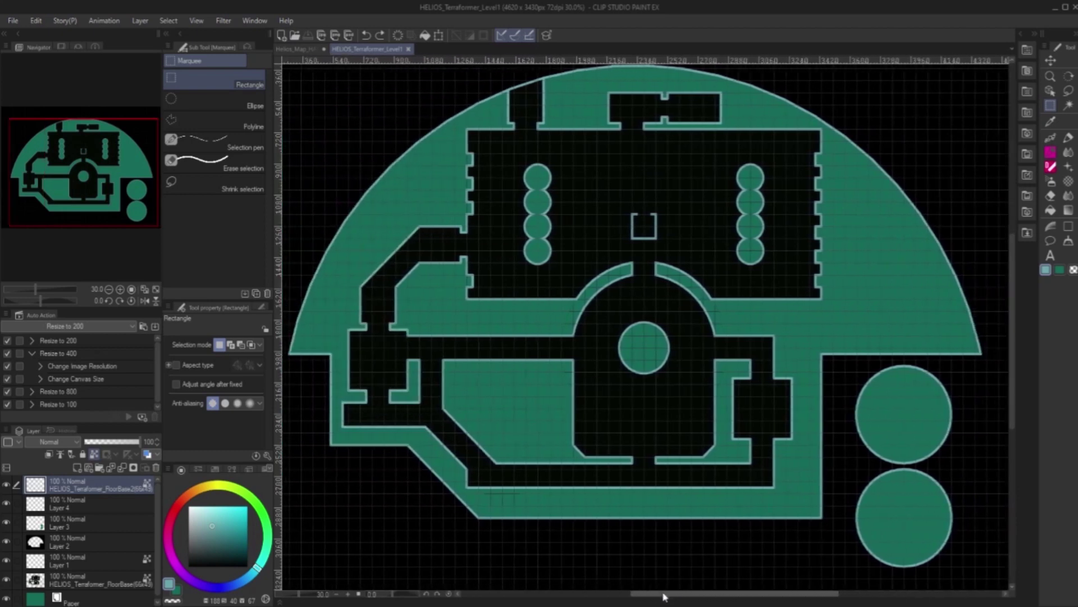
click(14, 21)
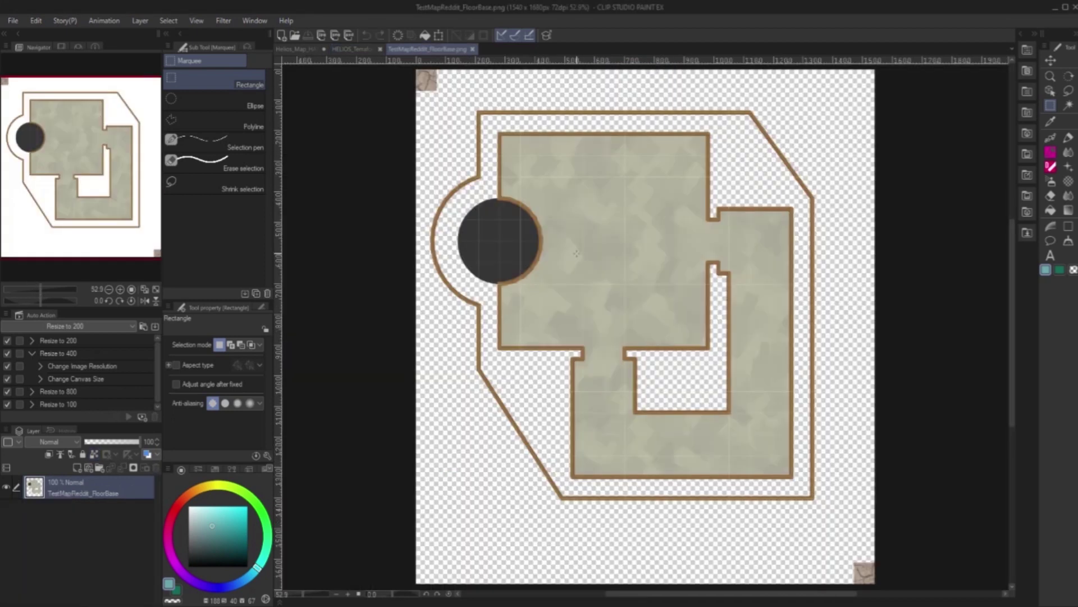
scroll(595, 249, up, 1)
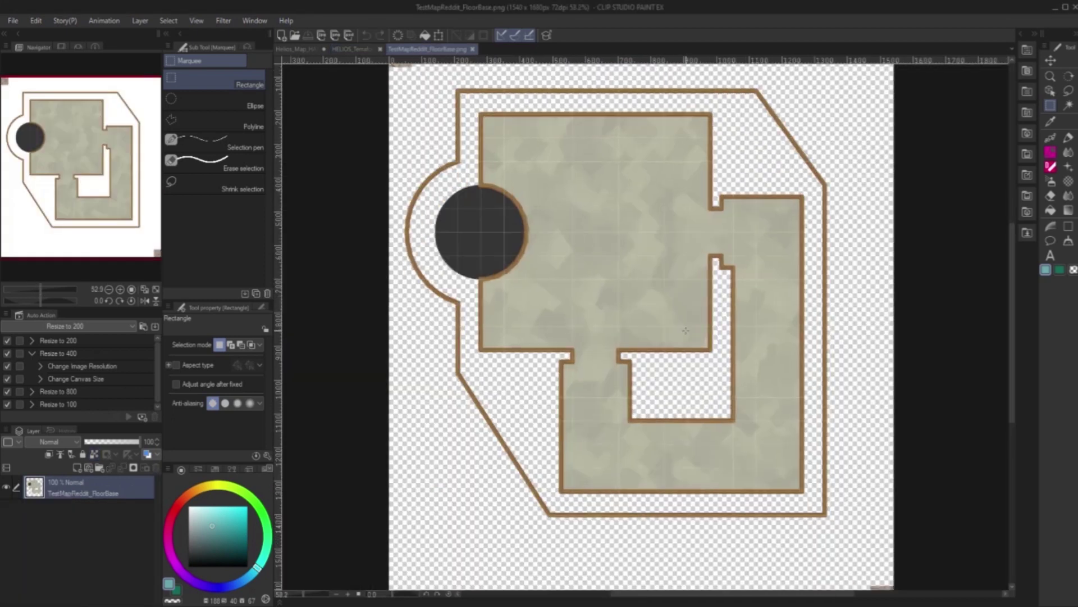
scroll(646, 286, down, 1)
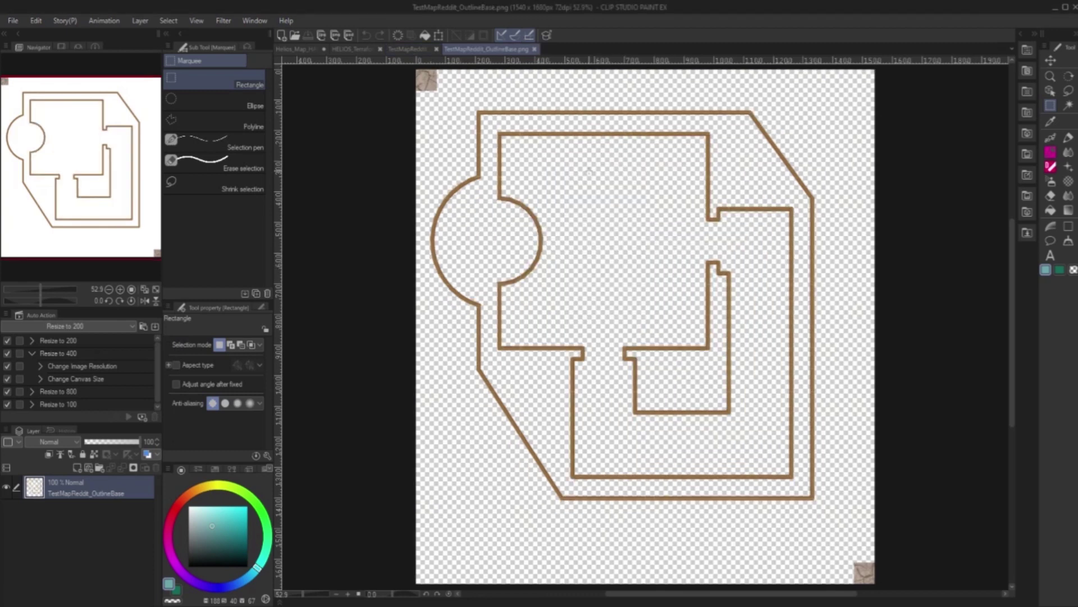
Step: Add an OutlineBase Copy layer over the FloorBase floor, briefly previewing it with layer colour
key(ctrl+shift+Tab)
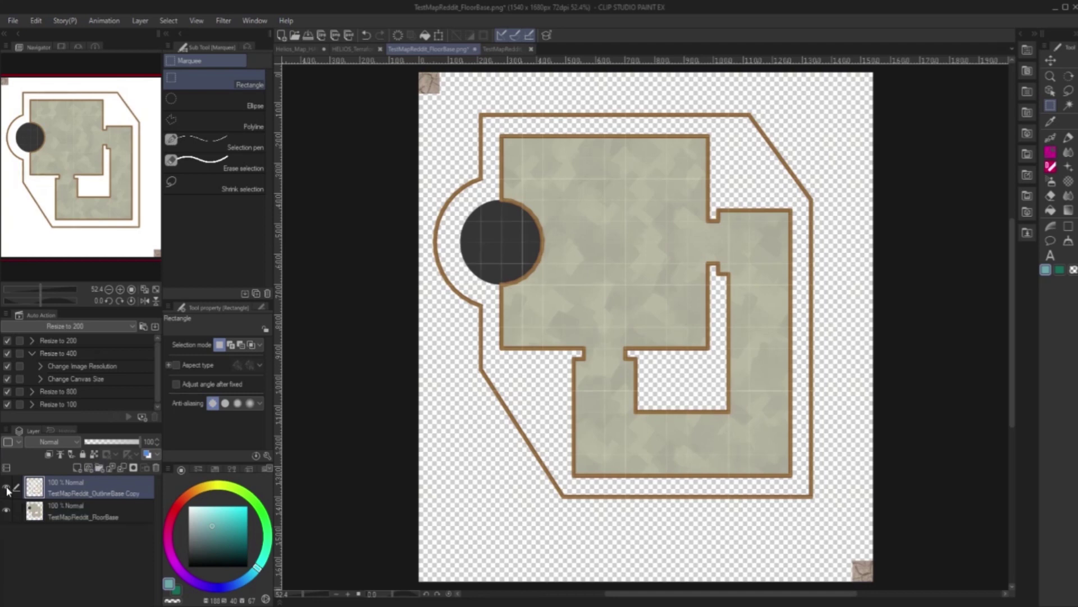
click(146, 454)
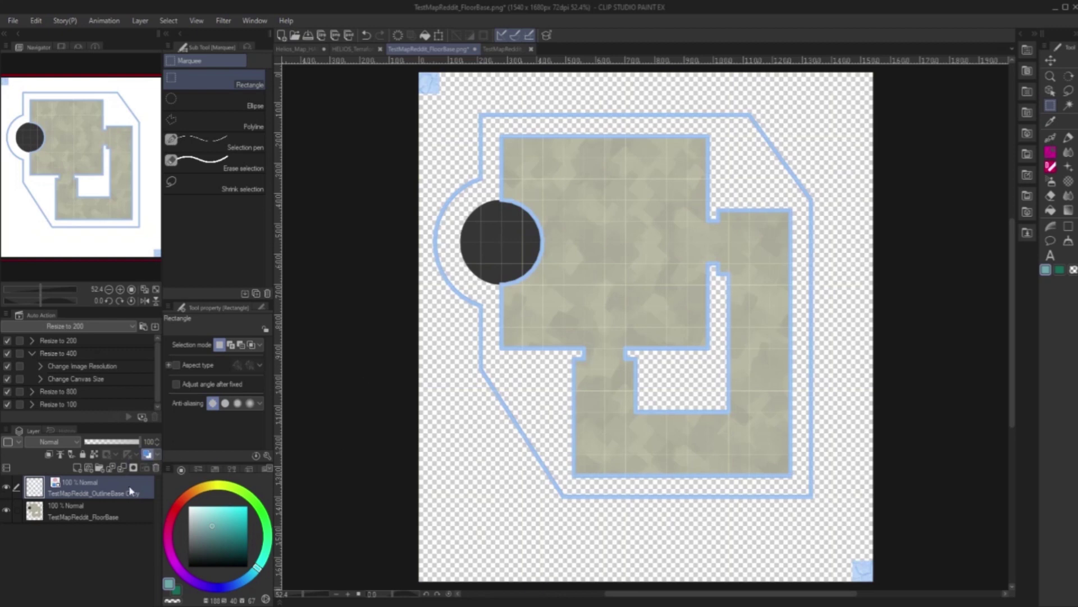
click(146, 453)
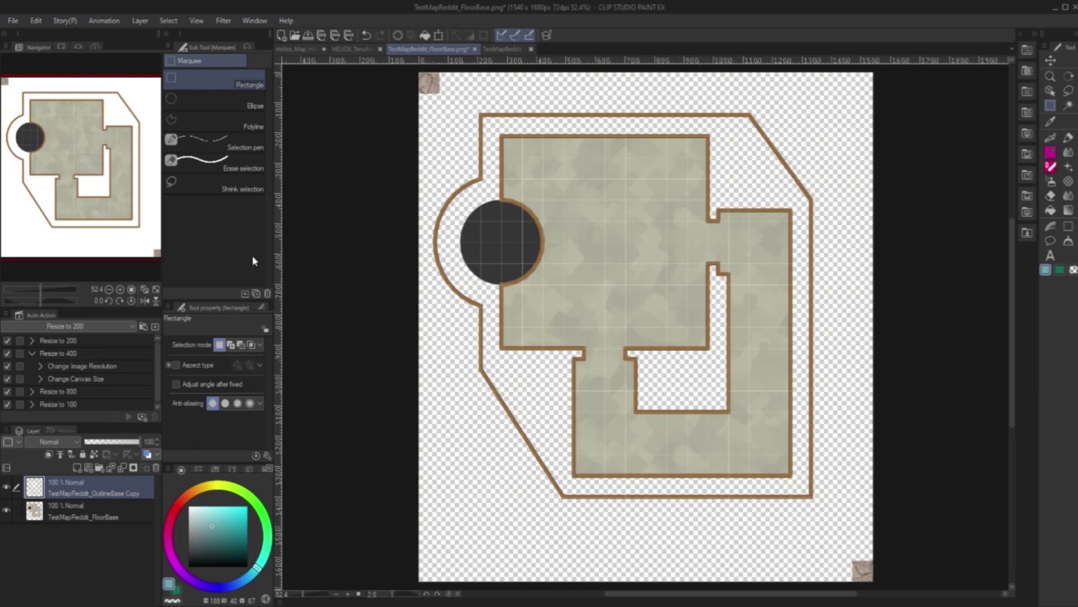
click(353, 48)
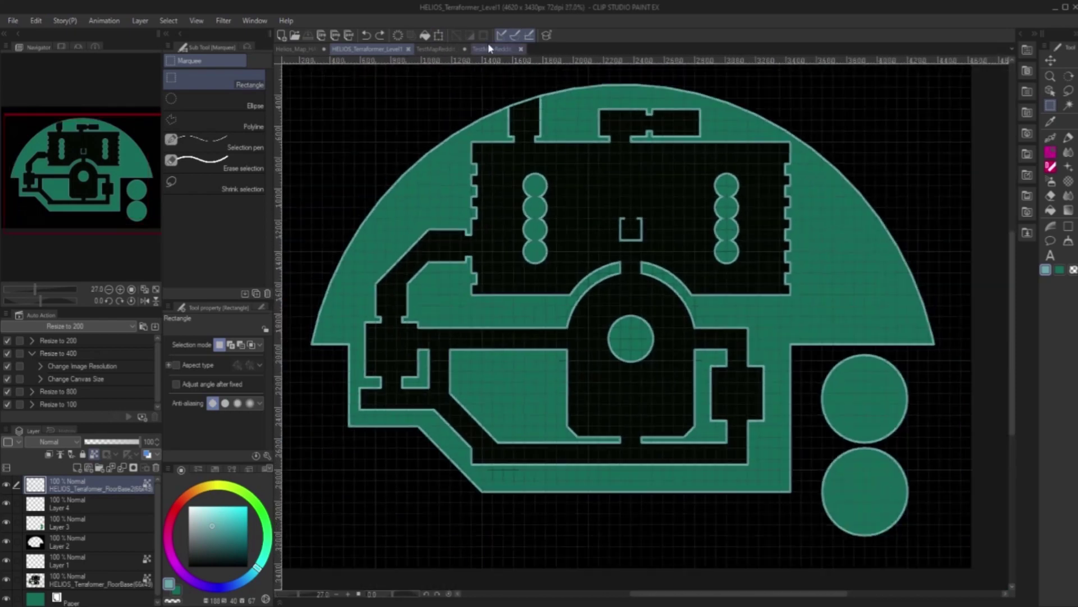
Step: Sample the teal fill of a HELIOS map circle, then return to the FloorBase document
click(488, 49)
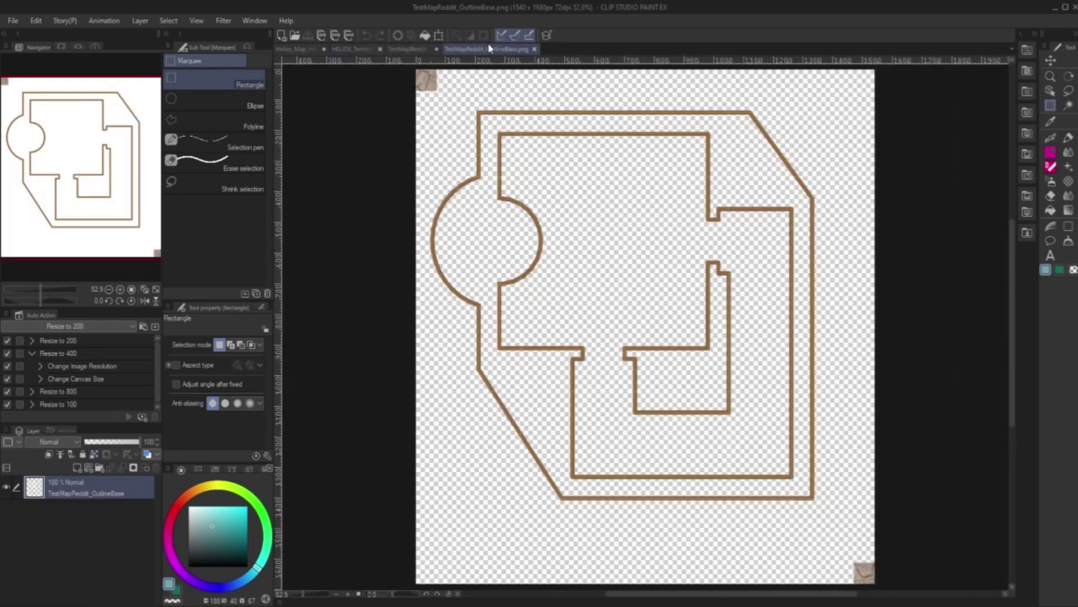
click(407, 49)
click(354, 48)
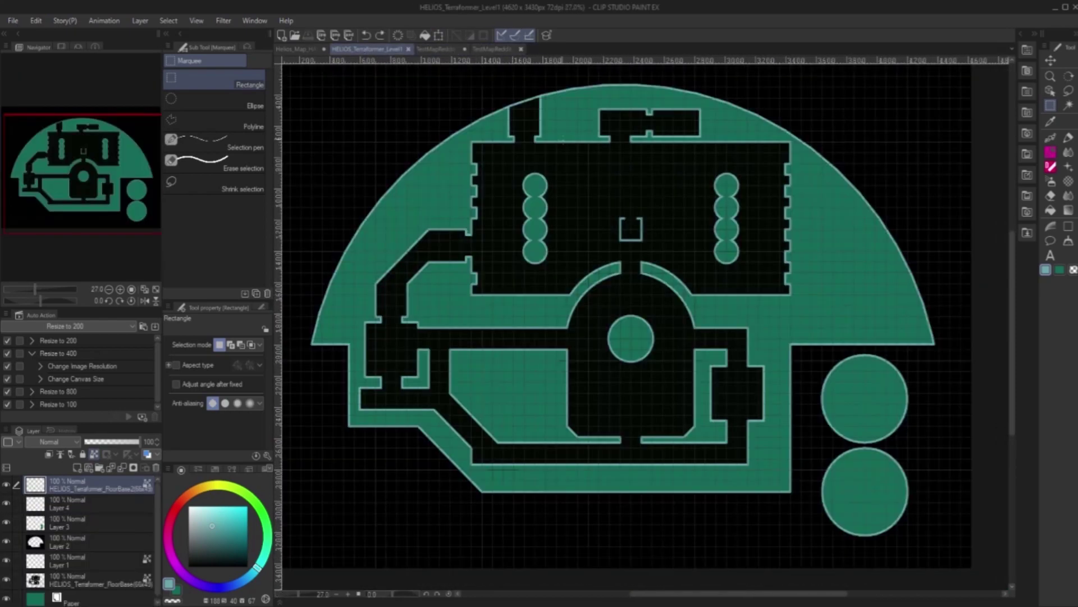
scroll(601, 215, up, 1)
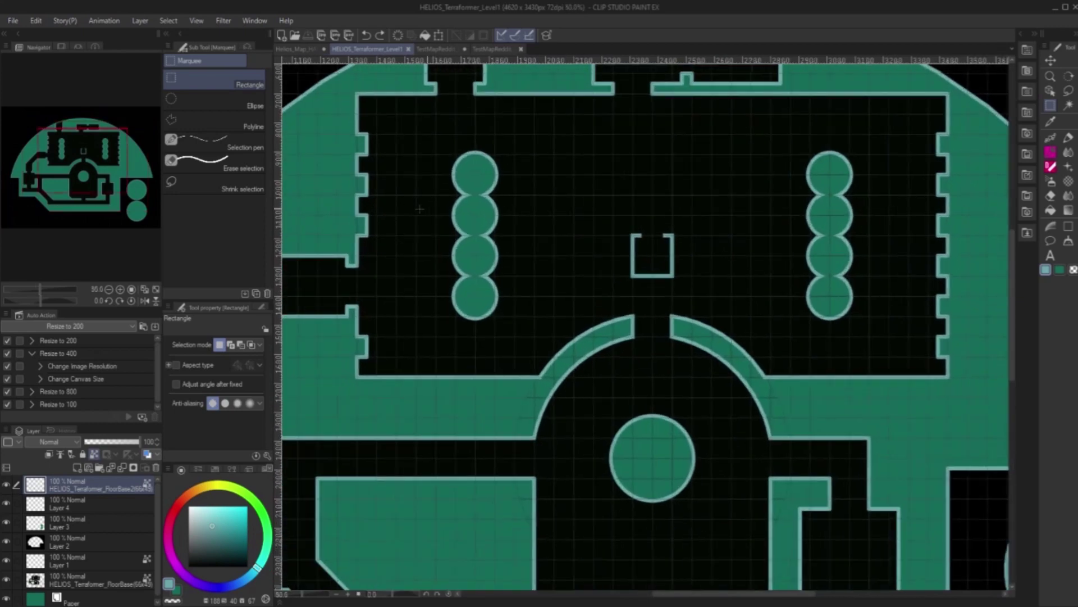
scroll(432, 213, up, 3)
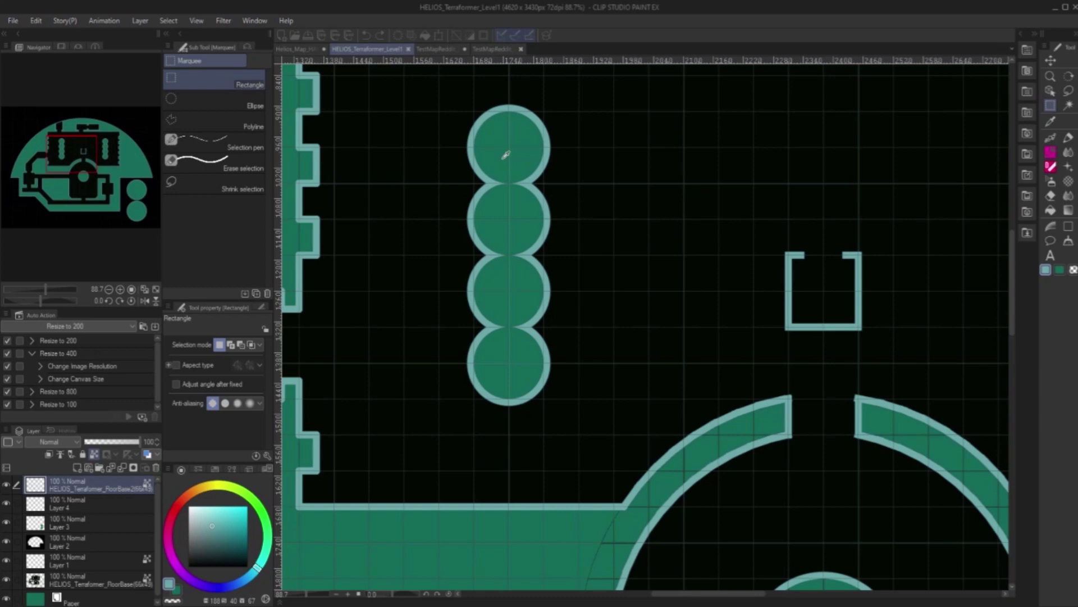
alt+click(500, 170)
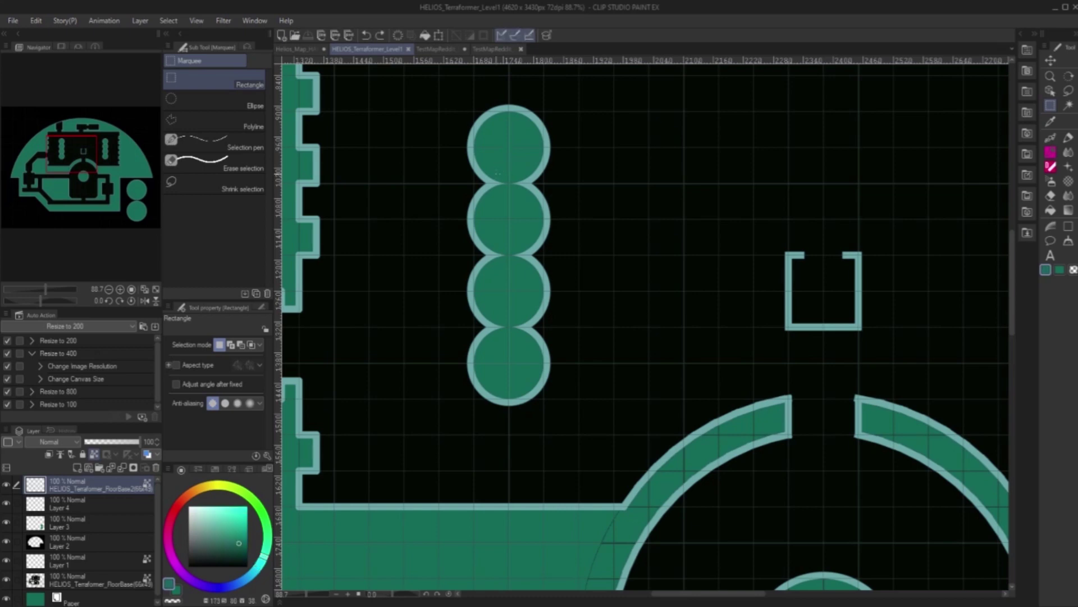
click(495, 50)
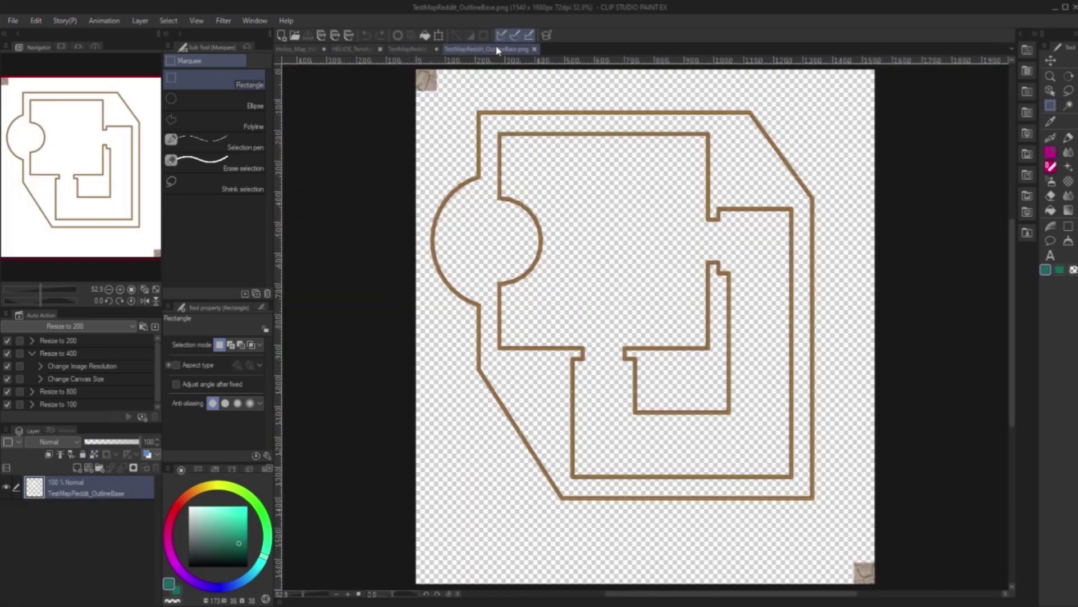
click(427, 49)
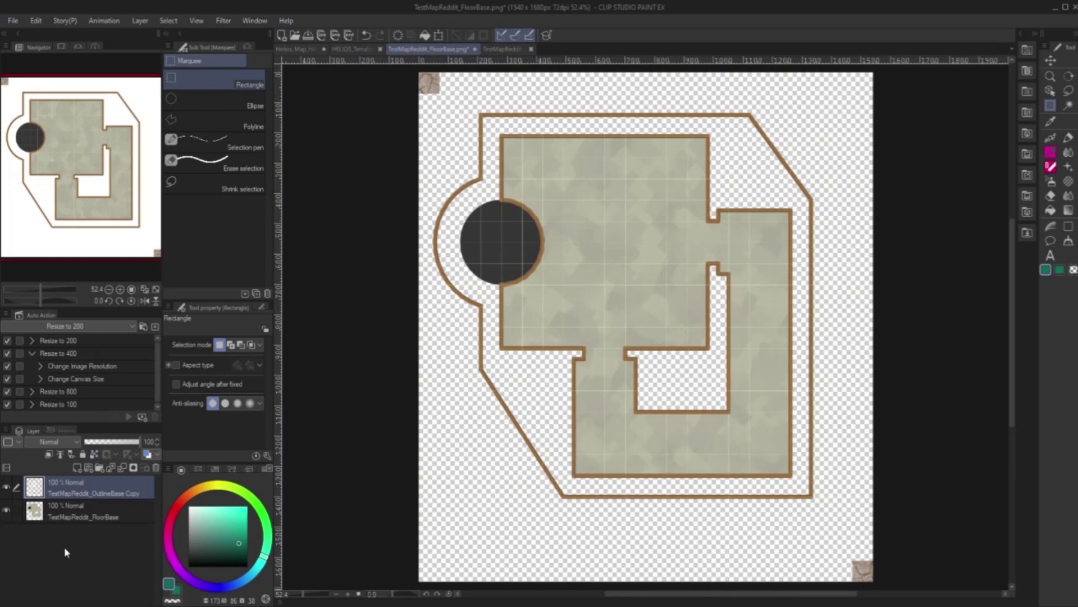
Step: Add a teal Paper layer as the TestMapReddit floor's background
click(140, 21)
click(360, 156)
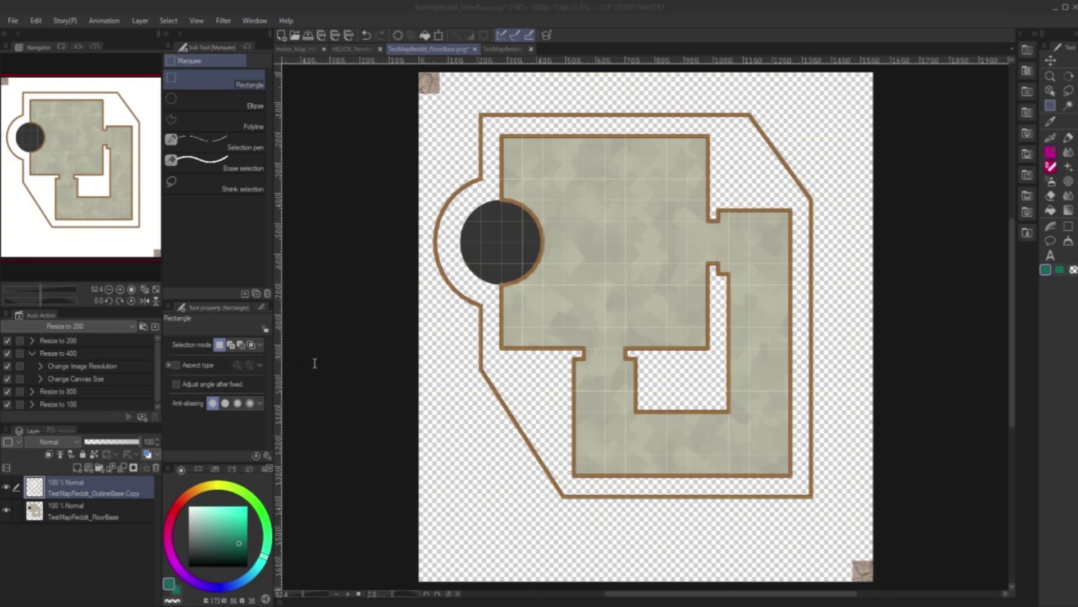
key(ctrl+shift+n)
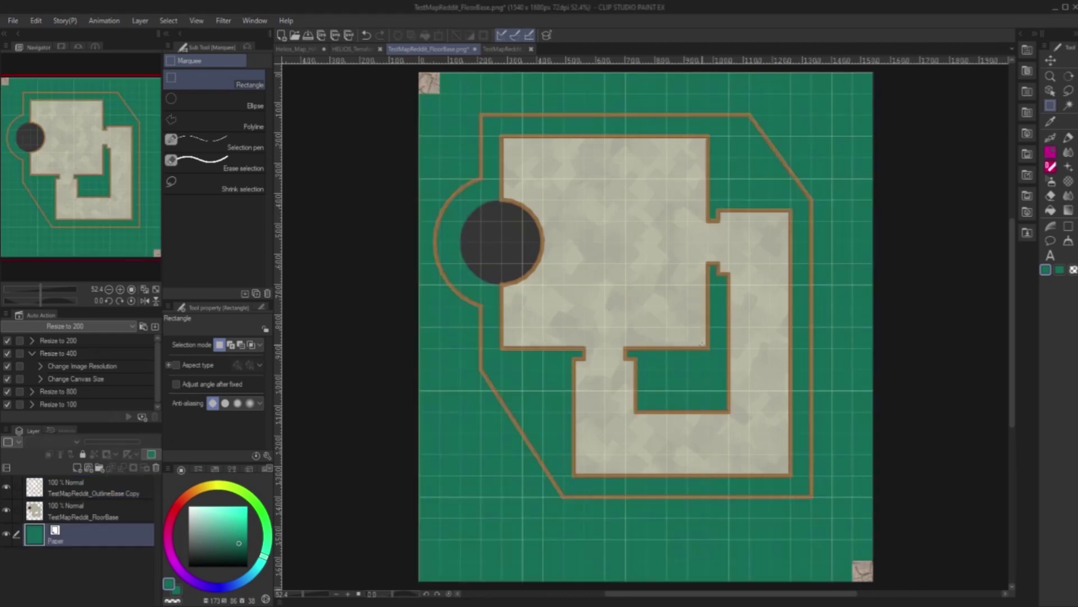
scroll(646, 325, up, 1)
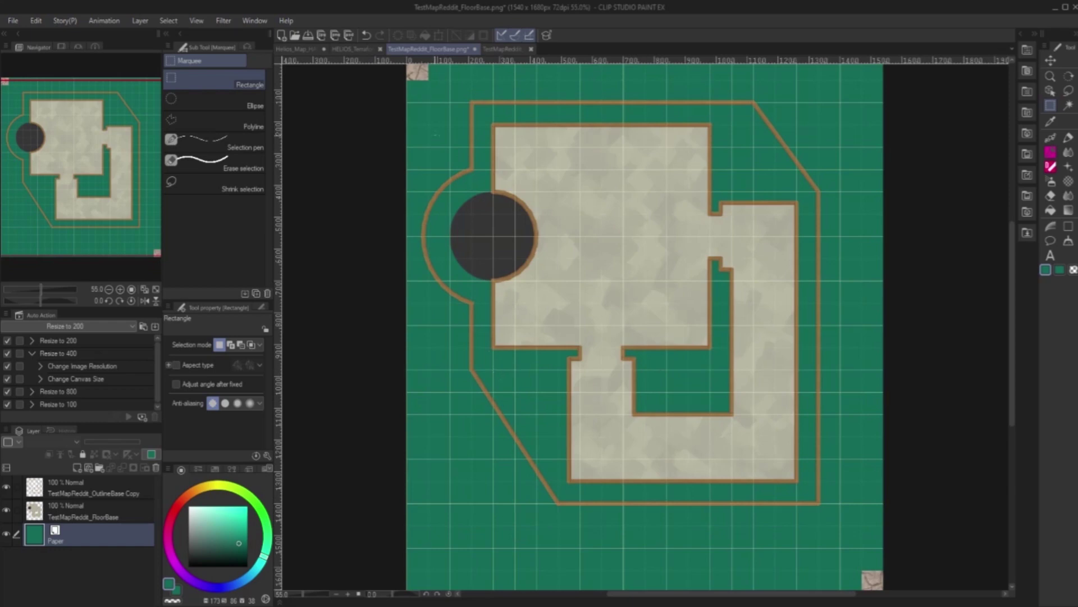
click(349, 49)
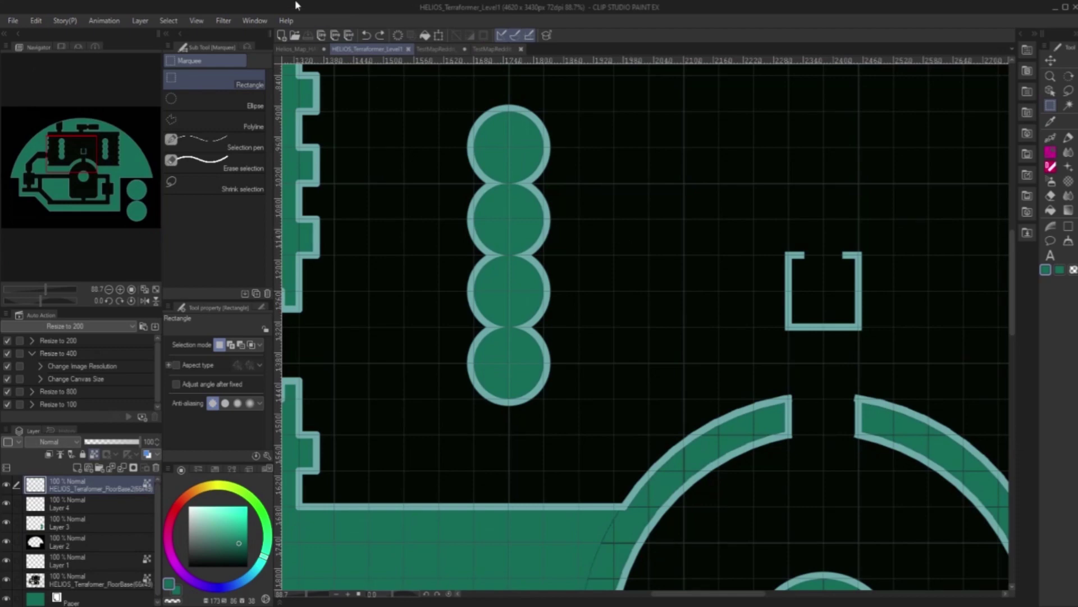
Step: Pick the HELIOS map's dark background colour and return to the FloorBase document
key(i)
click(711, 195)
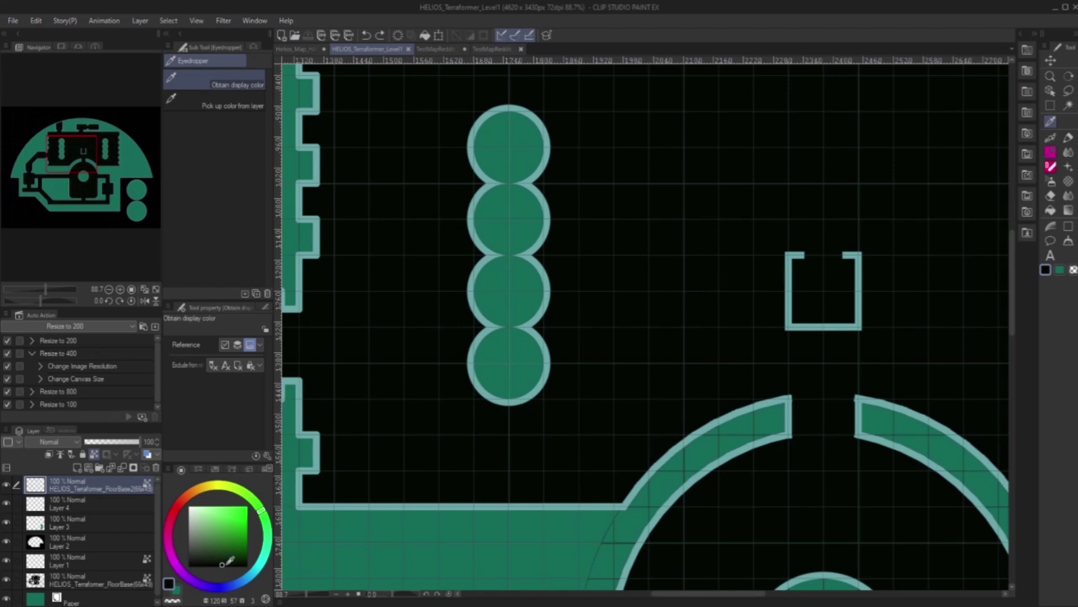
click(483, 49)
scroll(651, 373, up, 1)
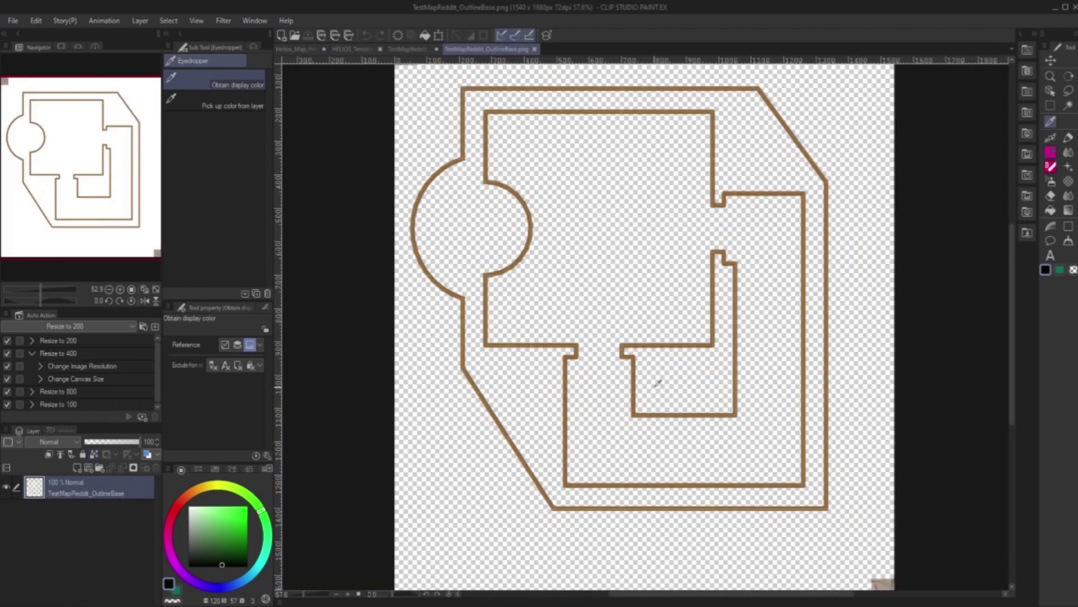
click(396, 51)
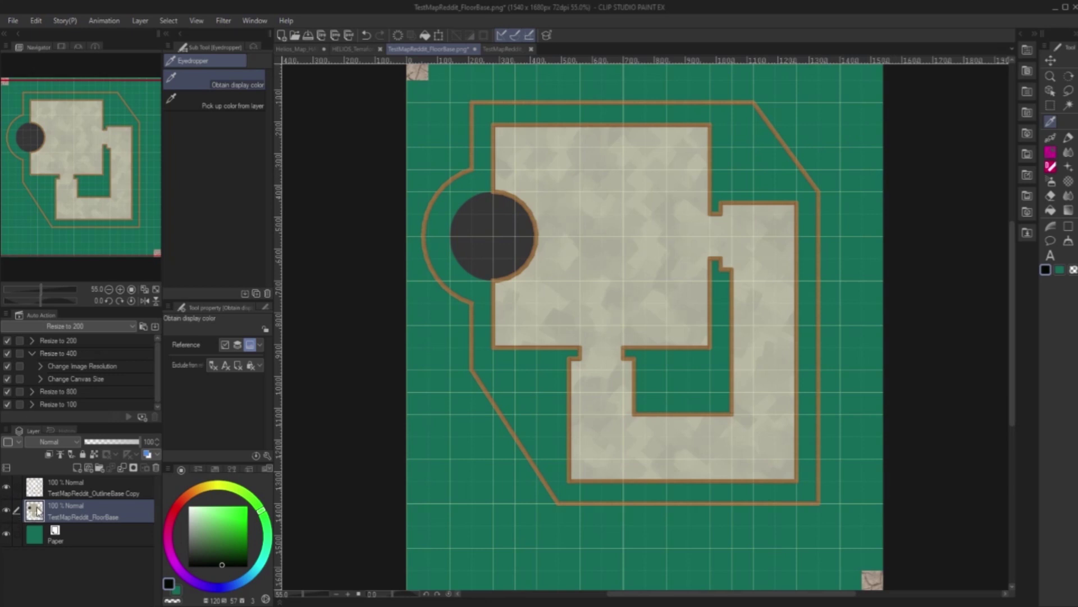
Step: Fill the floor area with black using the floor layer as reference, then auto-select the alcove's dark disc
click(94, 454)
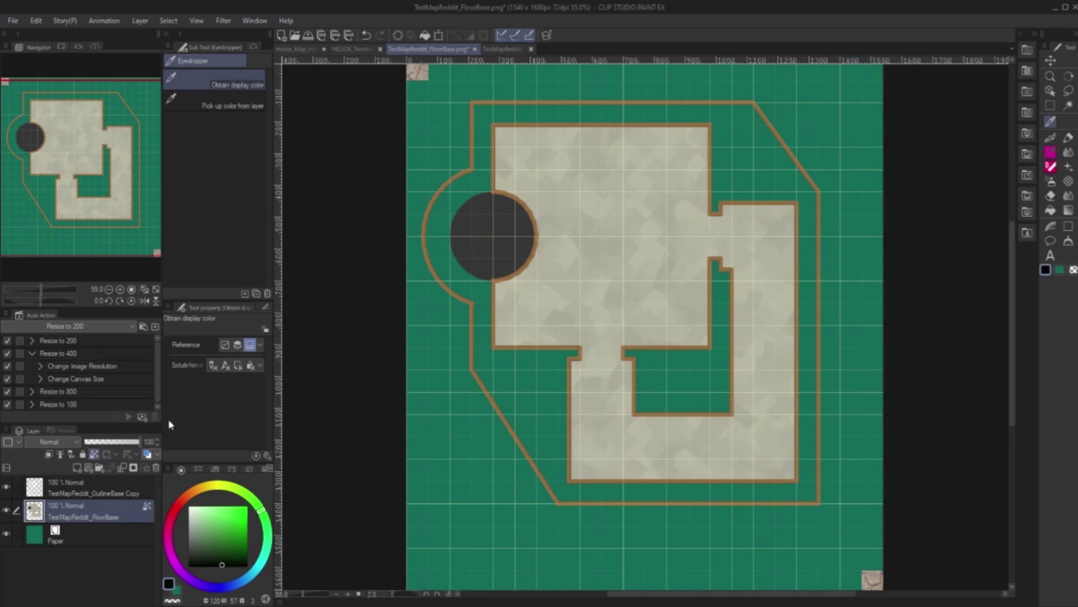
click(425, 36)
scroll(723, 296, up, 1)
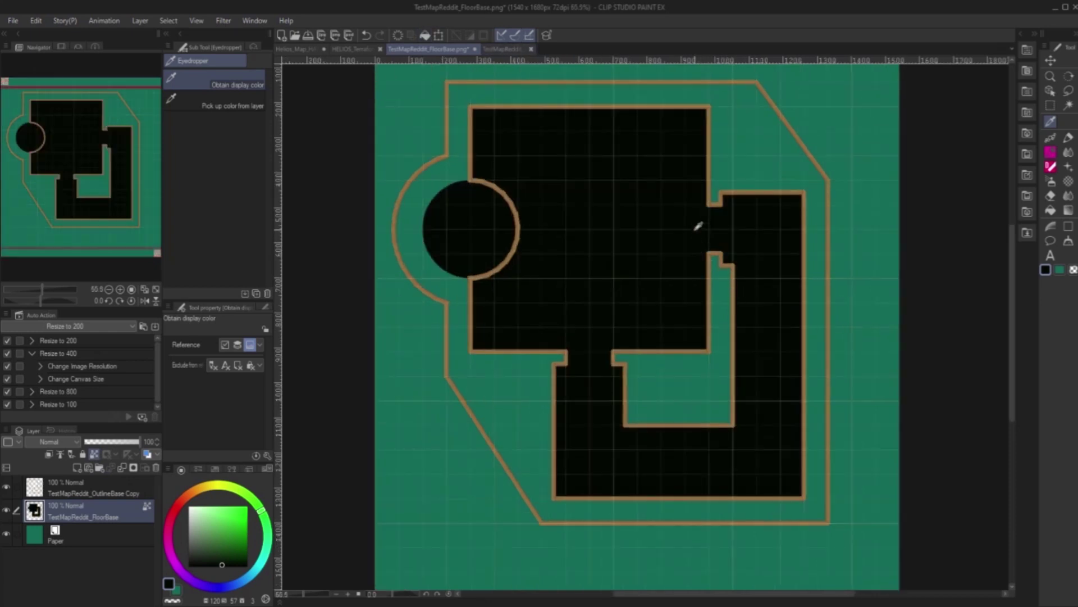
scroll(450, 211, up, 2)
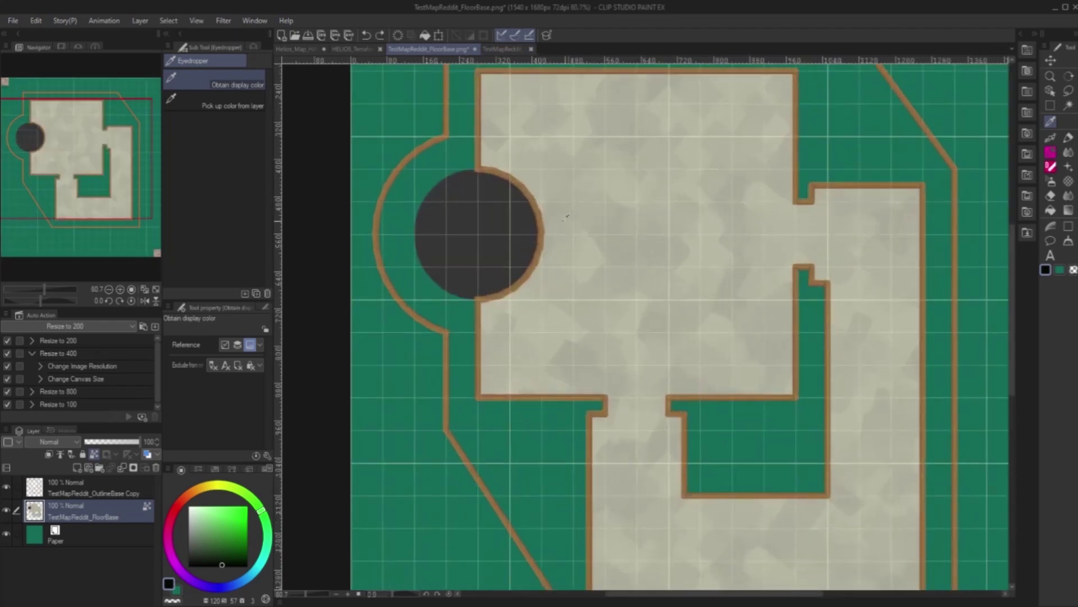
click(1068, 105)
click(472, 221)
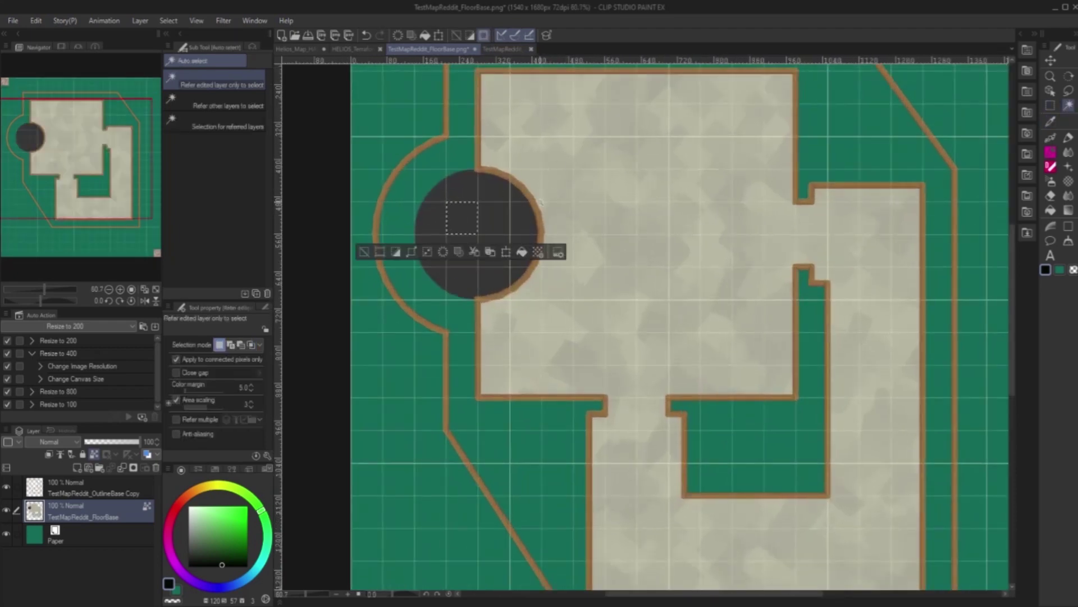
Step: Delete the dark disc in the left alcove, including non-connected same-colour pixels, and deselect
scroll(452, 223, up, 1)
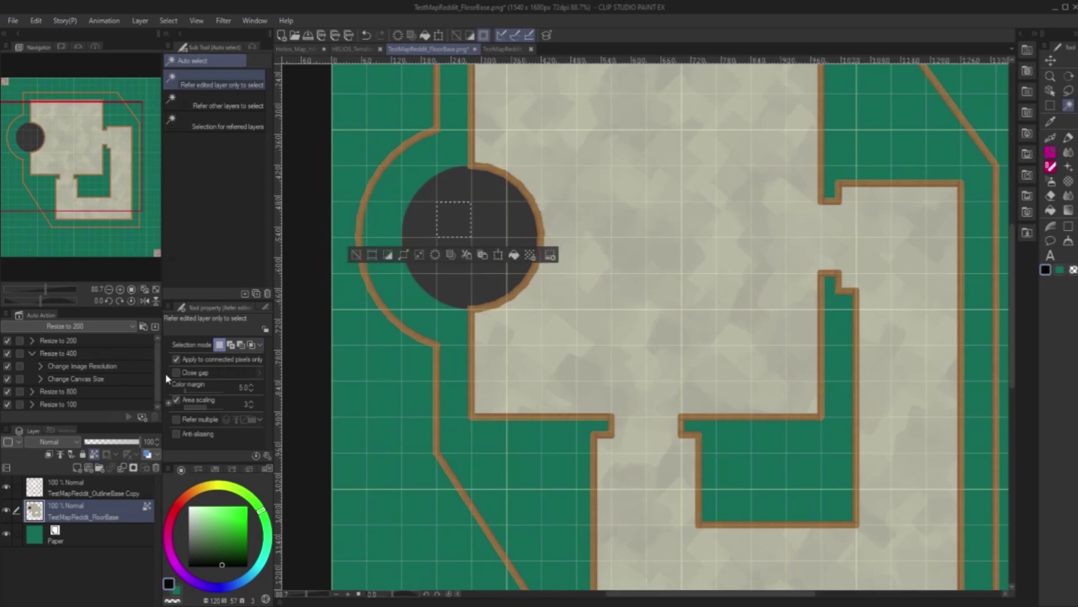
click(176, 360)
click(487, 224)
key(Delete)
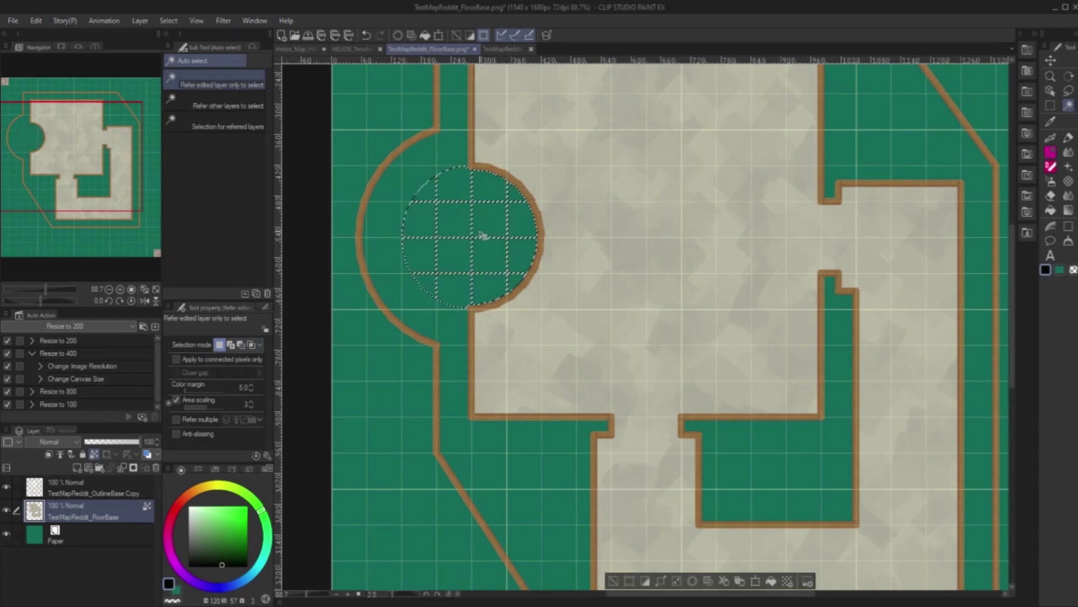
key(ctrl+d)
scroll(455, 221, up, 2)
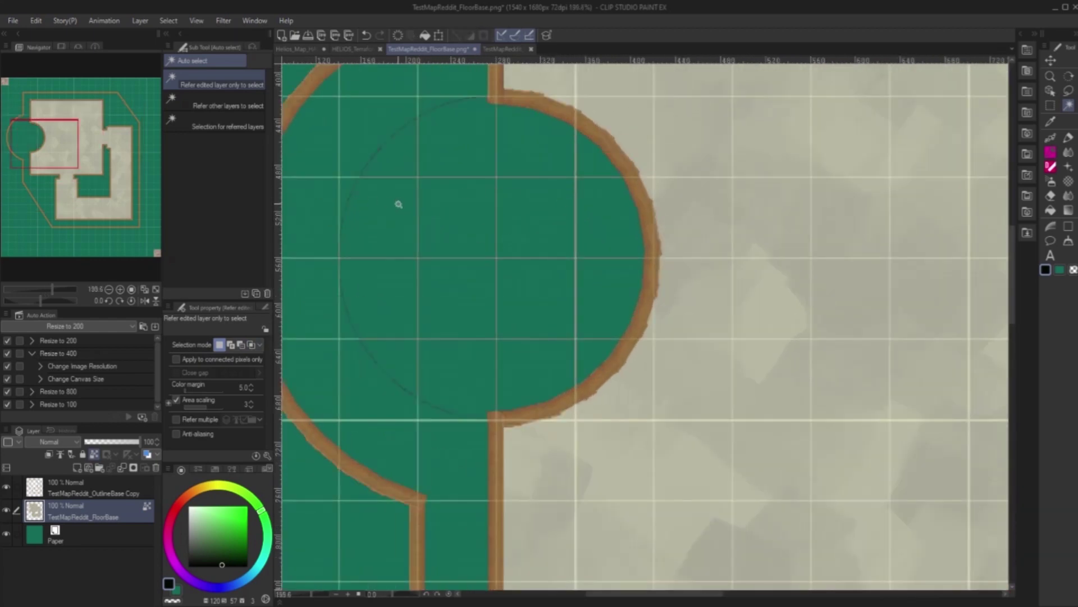
Step: Erase the thin guide circle around the left alcove with the eraser
click(1050, 197)
mouse_move(362, 171)
mouse_down()
mouse_move(349, 282)
mouse_move(446, 419)
mouse_up()
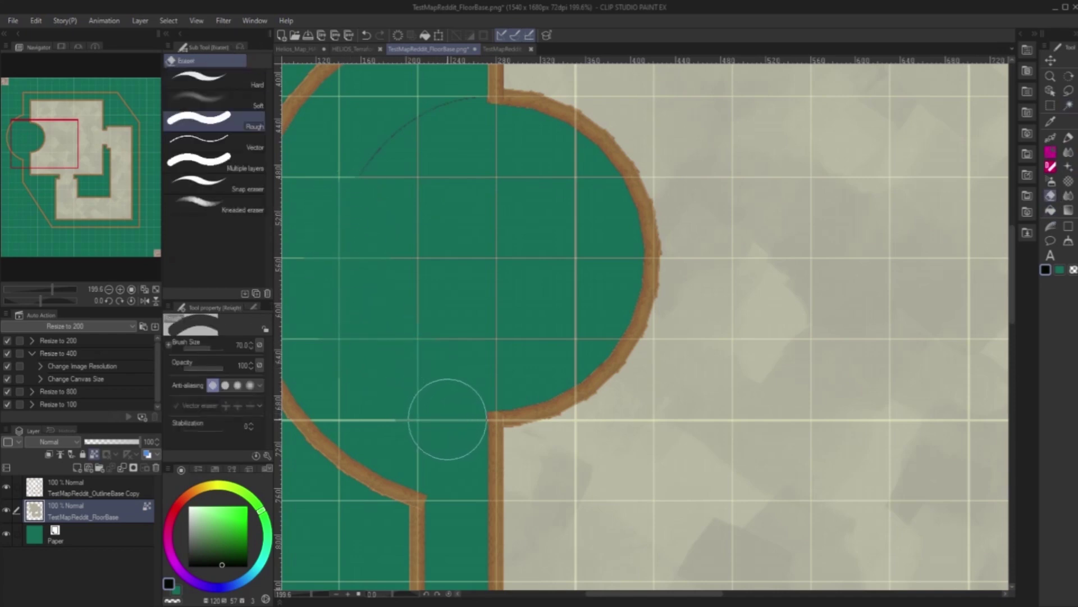
mouse_move(404, 168)
mouse_down()
mouse_move(414, 104)
mouse_move(471, 104)
mouse_up()
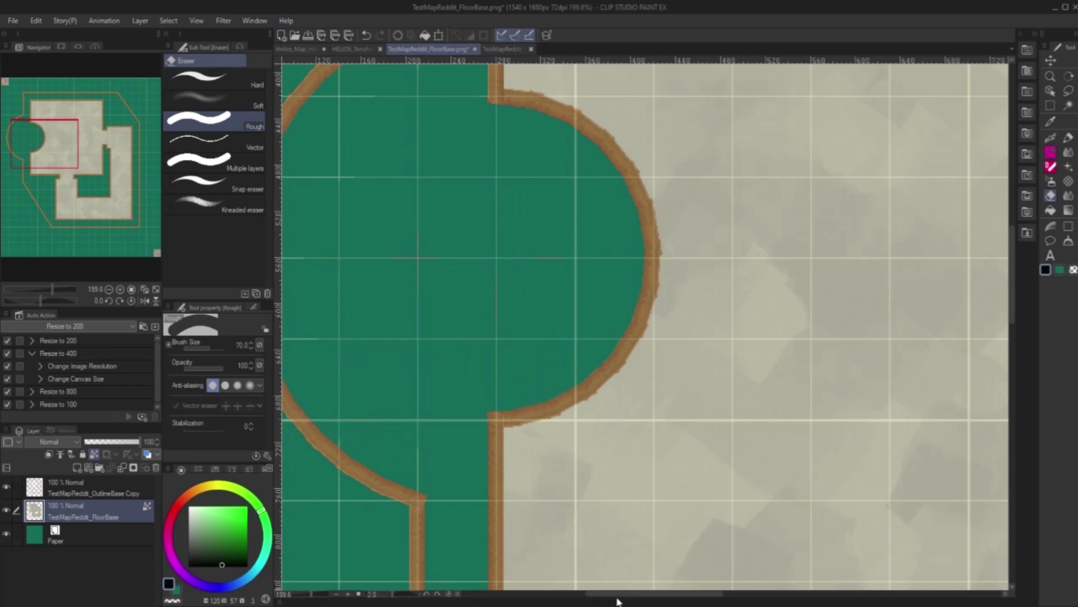
drag(615, 601, 599, 601)
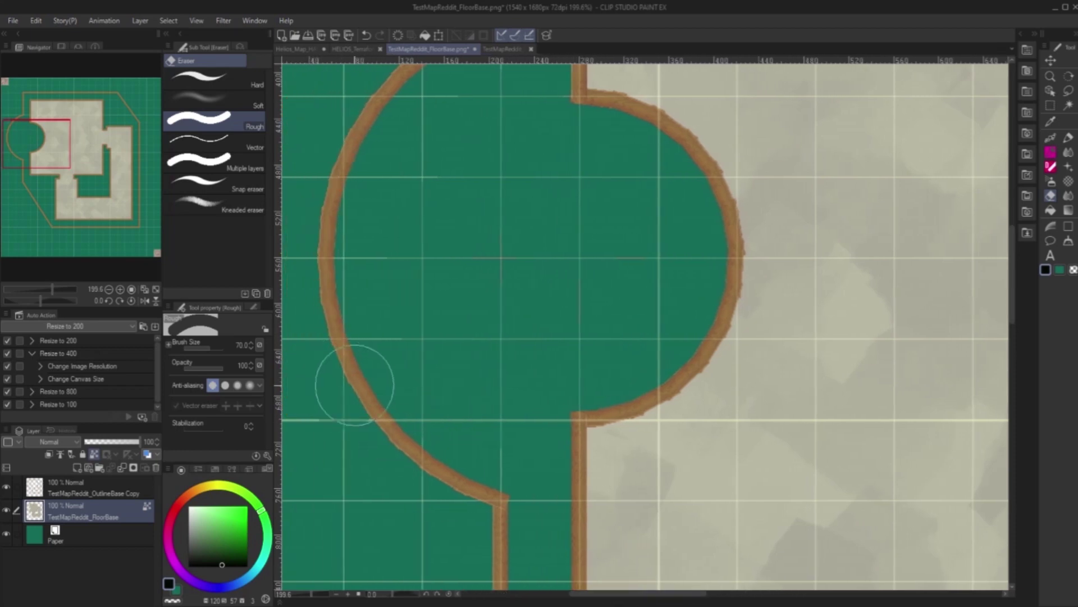
scroll(416, 407, down, 3)
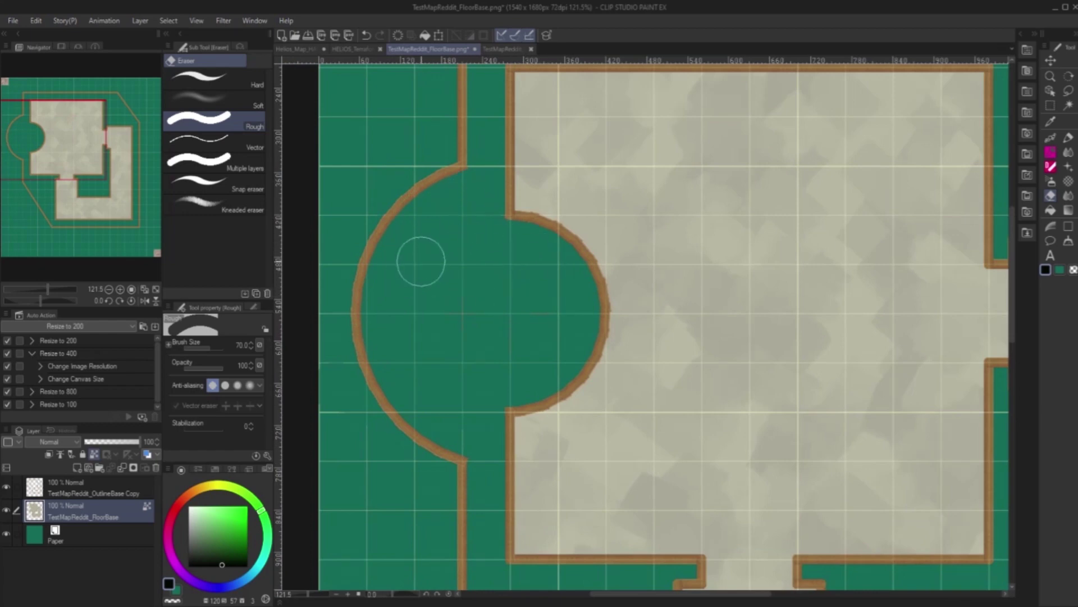
scroll(416, 280, down, 3)
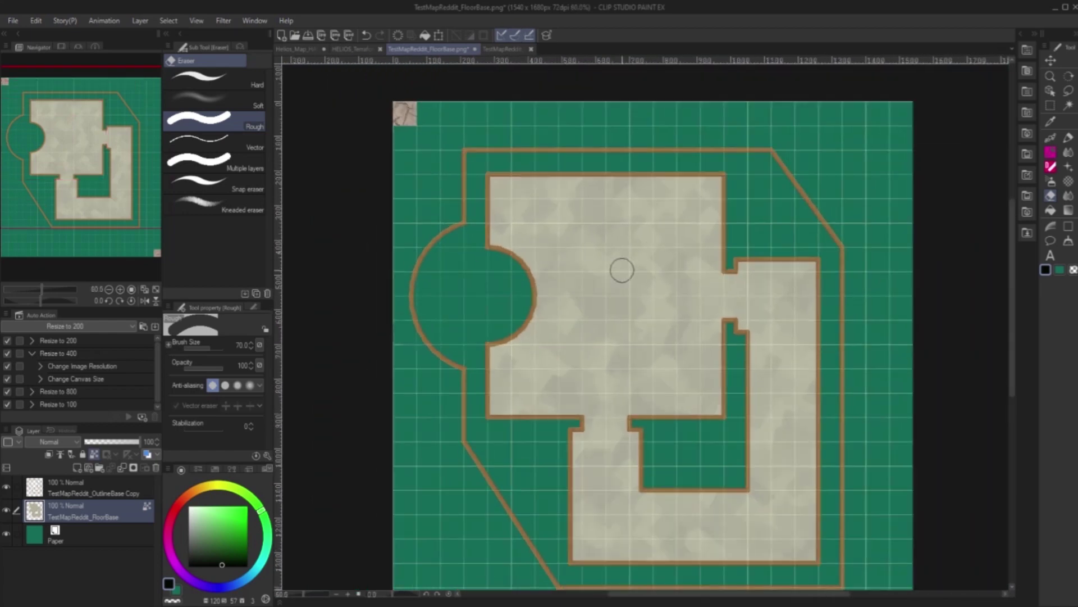
scroll(674, 379, up, 1)
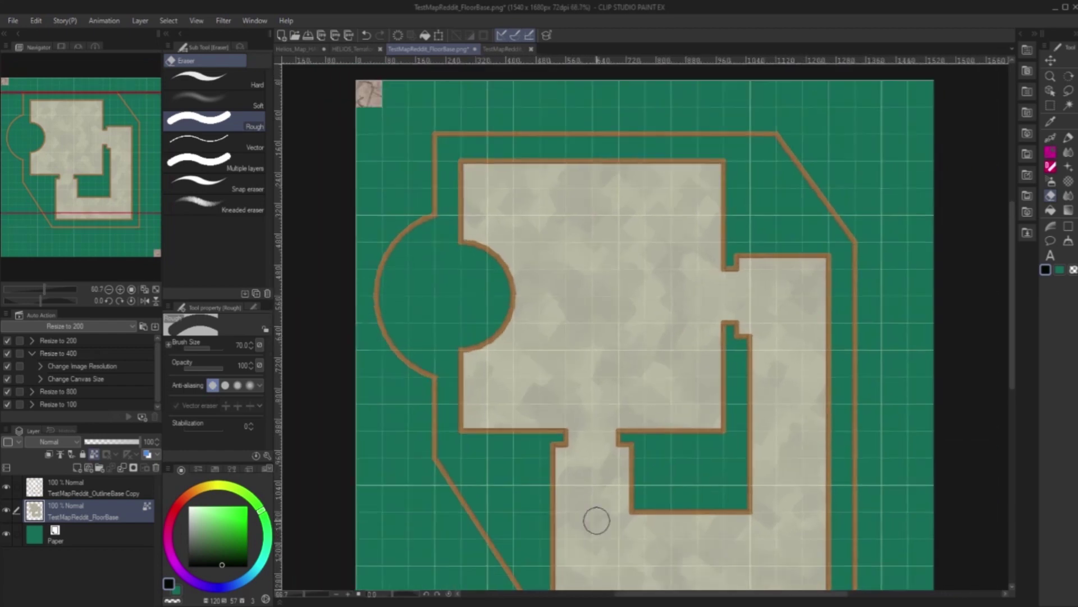
drag(652, 600, 659, 601)
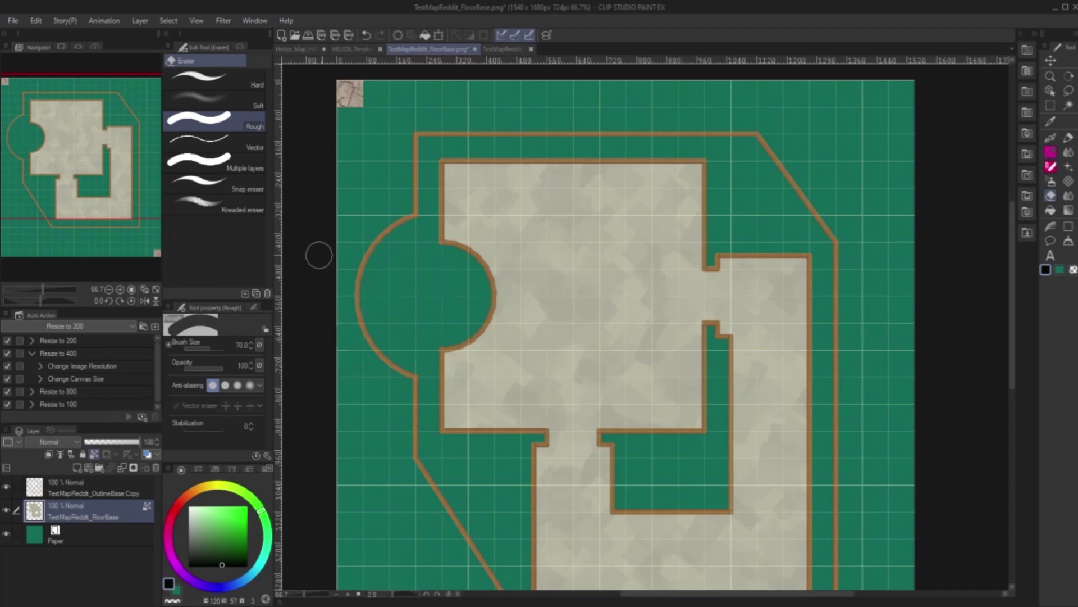
Step: Refill the floor layer solid black
click(424, 35)
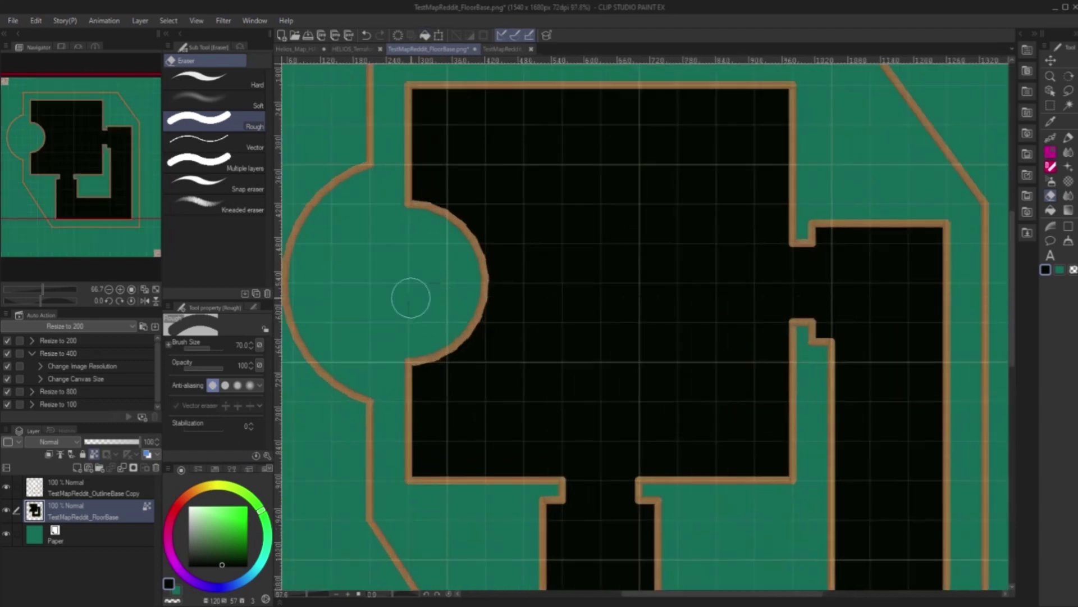
scroll(410, 303, up, 1)
scroll(404, 270, down, 3)
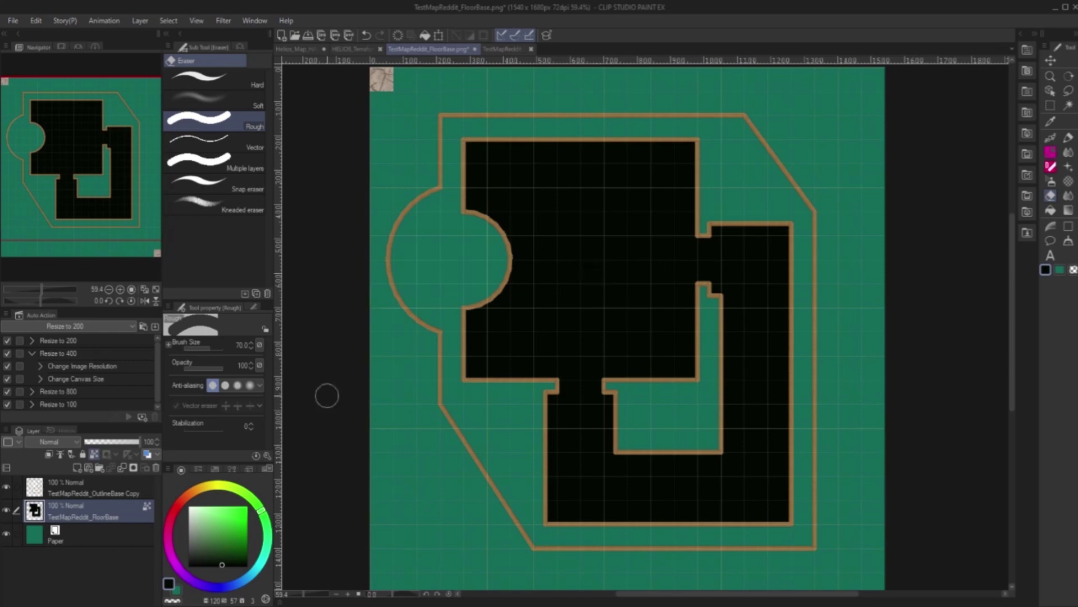
click(37, 538)
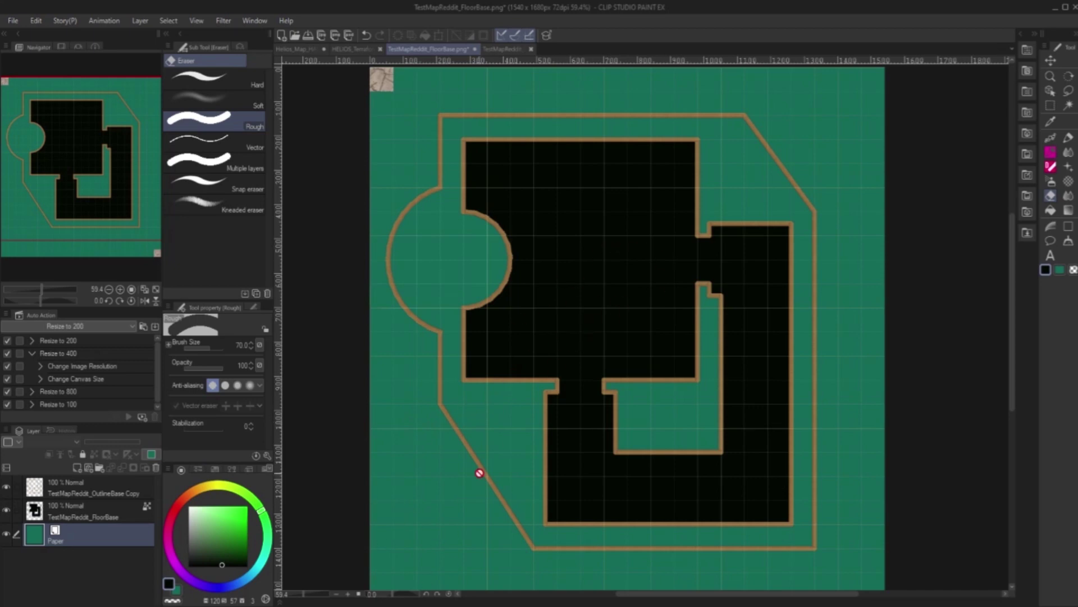
click(7, 487)
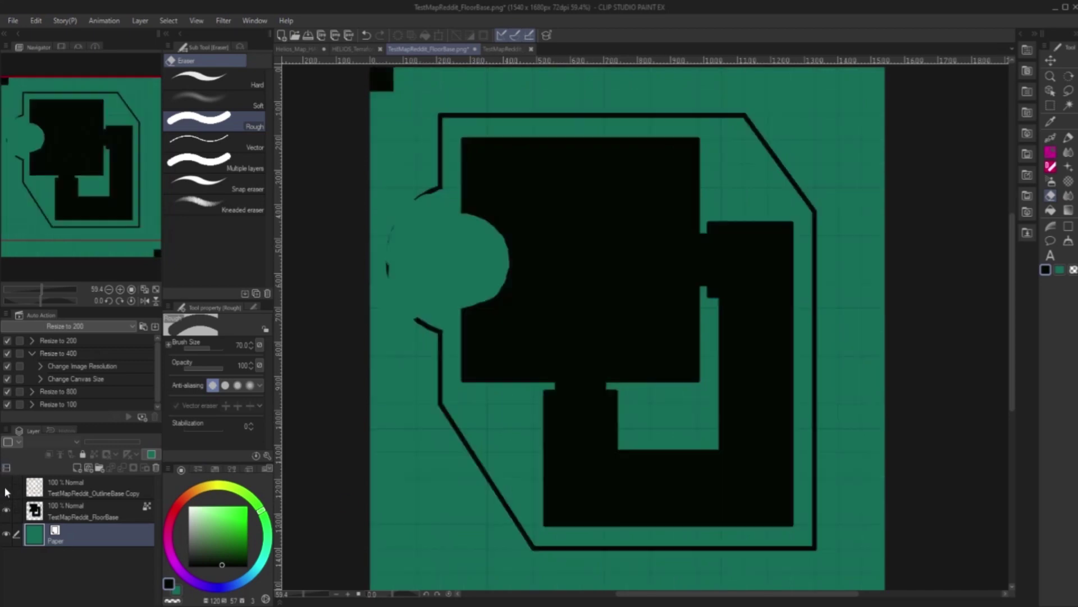
click(6, 488)
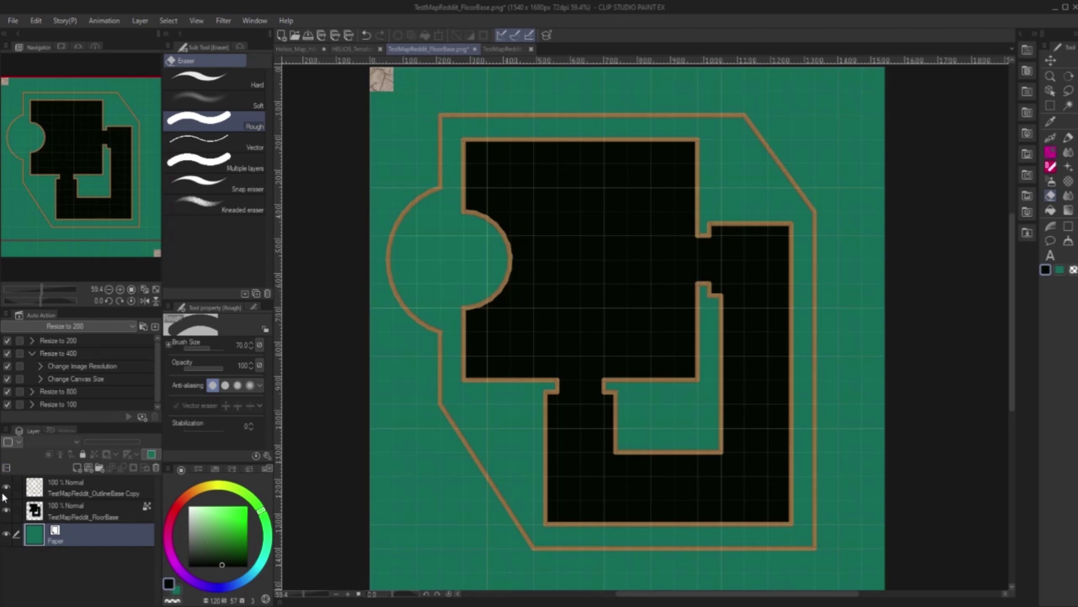
click(6, 492)
click(5, 492)
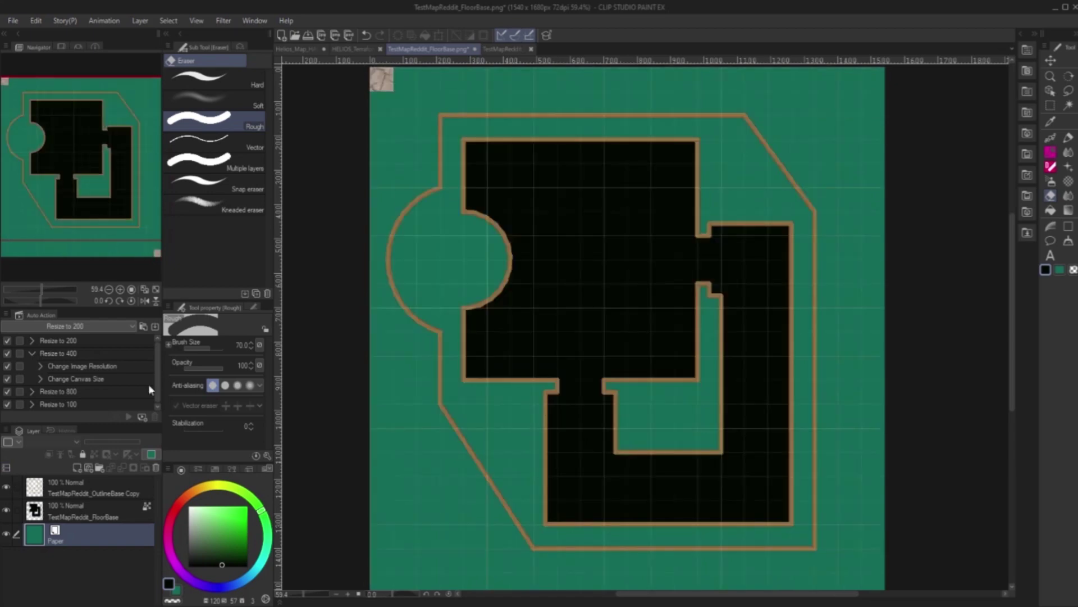
Step: Sample the HELIOS map's light teal outline and fill the OutlineBase Copy layer with it
click(362, 50)
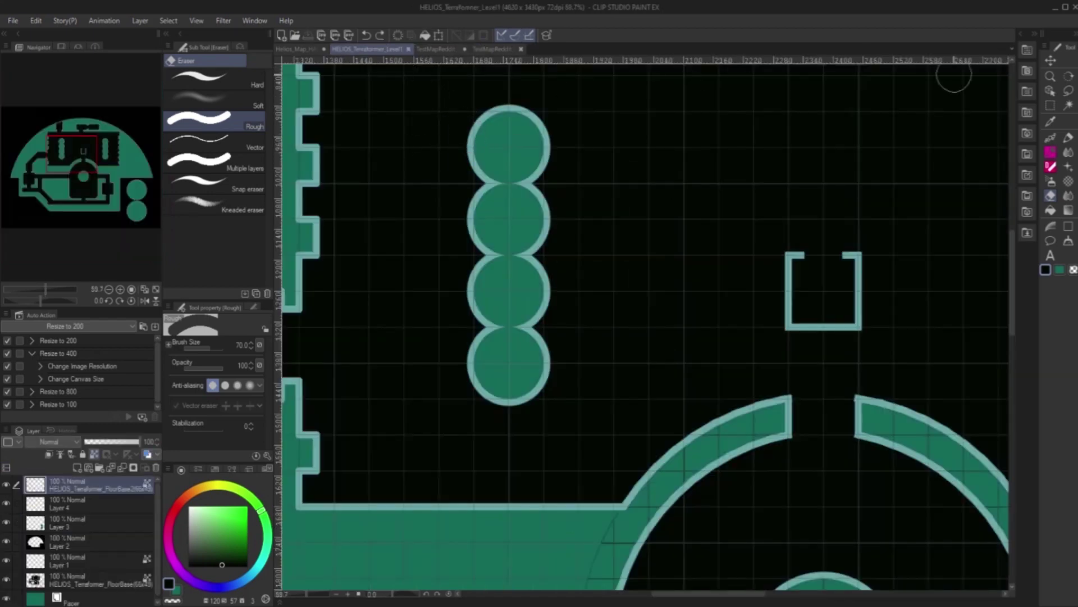
click(1056, 121)
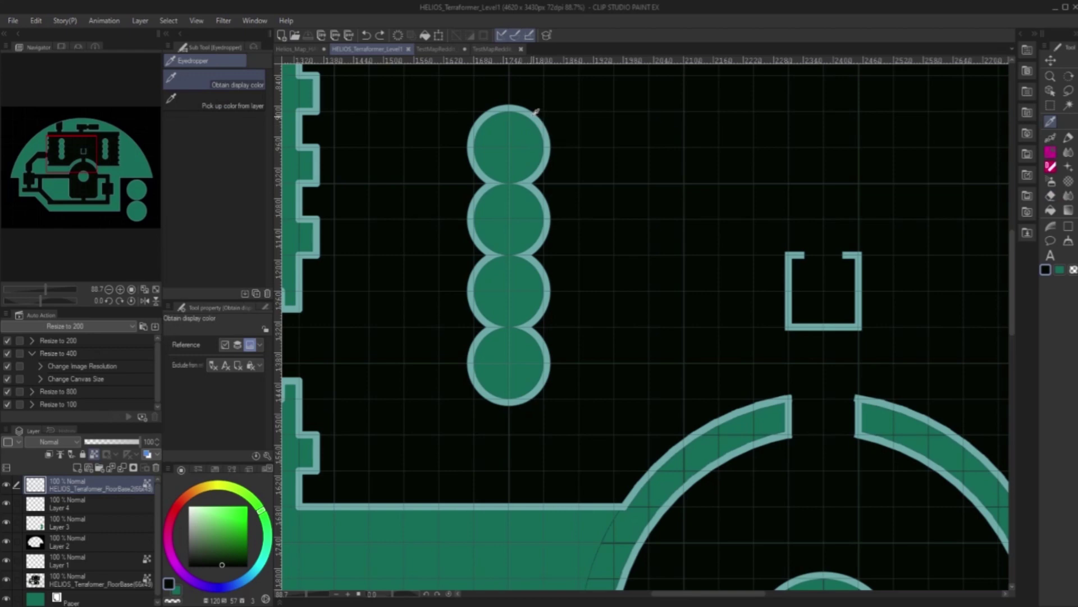
click(536, 112)
click(492, 49)
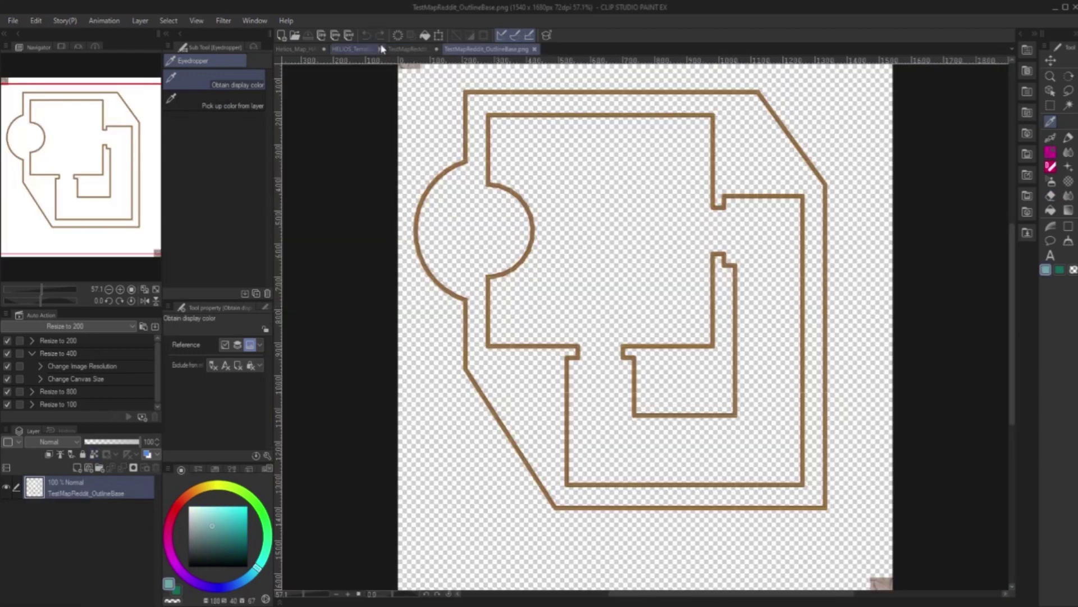
click(407, 50)
click(105, 486)
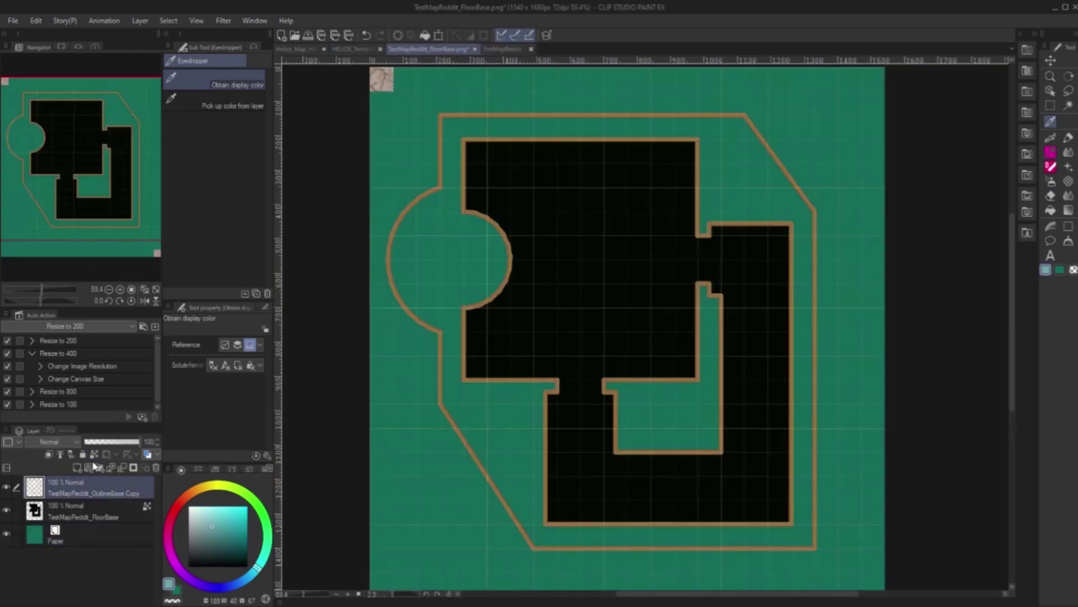
click(424, 35)
scroll(660, 310, down, 2)
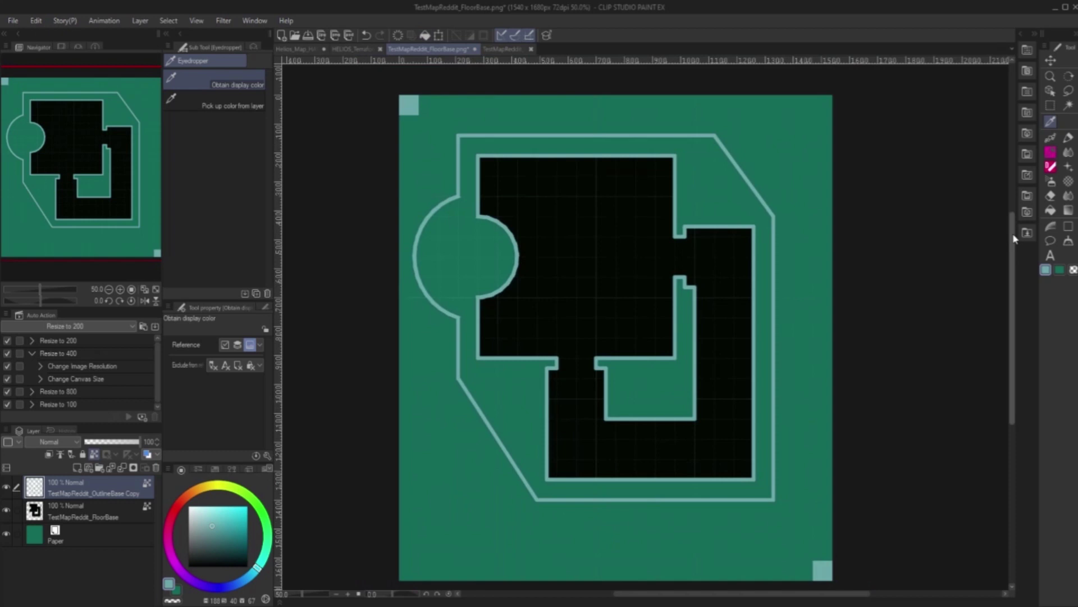
scroll(938, 258, up, 2)
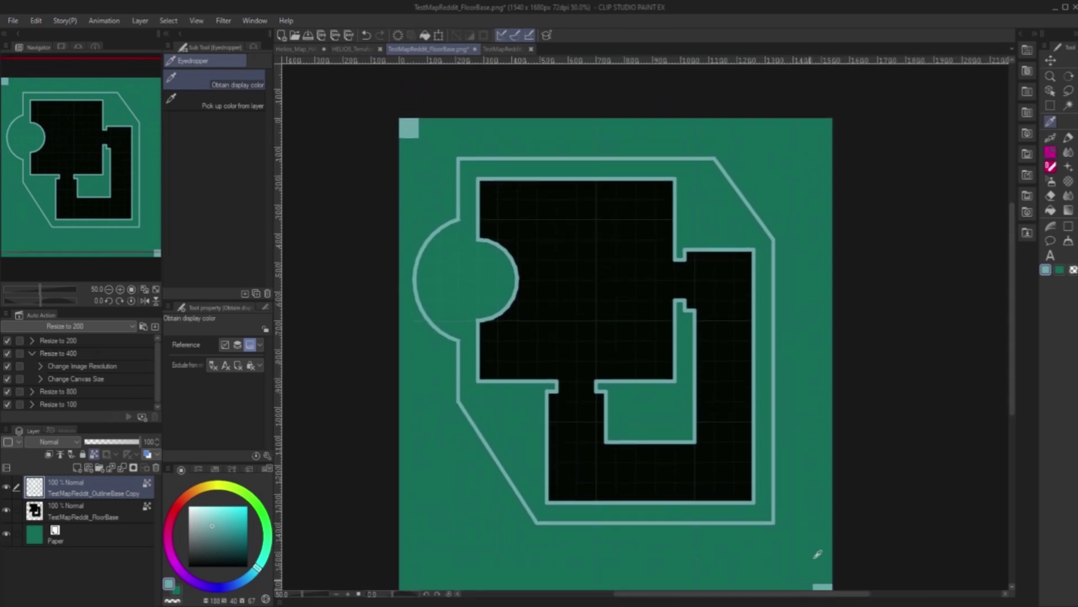
key(w)
drag(1013, 271, 1011, 298)
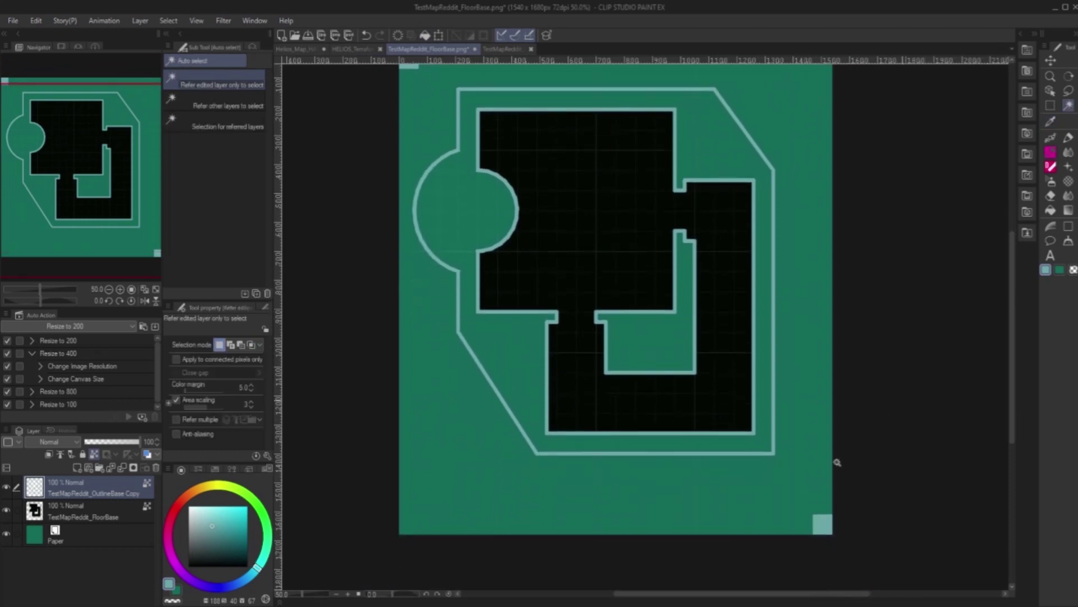
key(e)
mouse_move(815, 522)
mouse_down()
mouse_move(814, 548)
mouse_move(834, 526)
mouse_up()
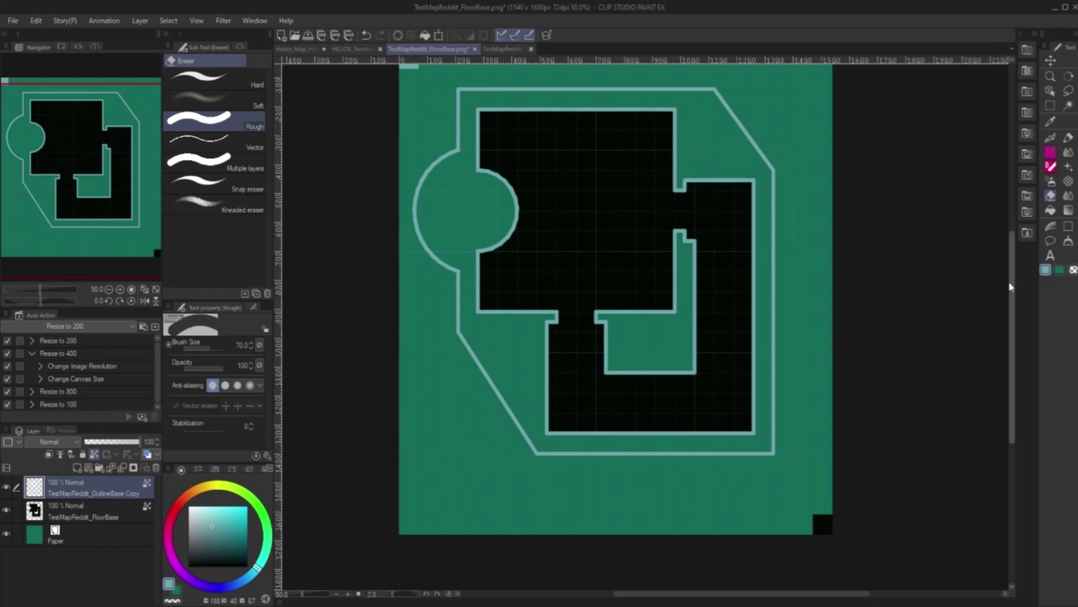
drag(1013, 337, 1013, 303)
drag(411, 141, 410, 150)
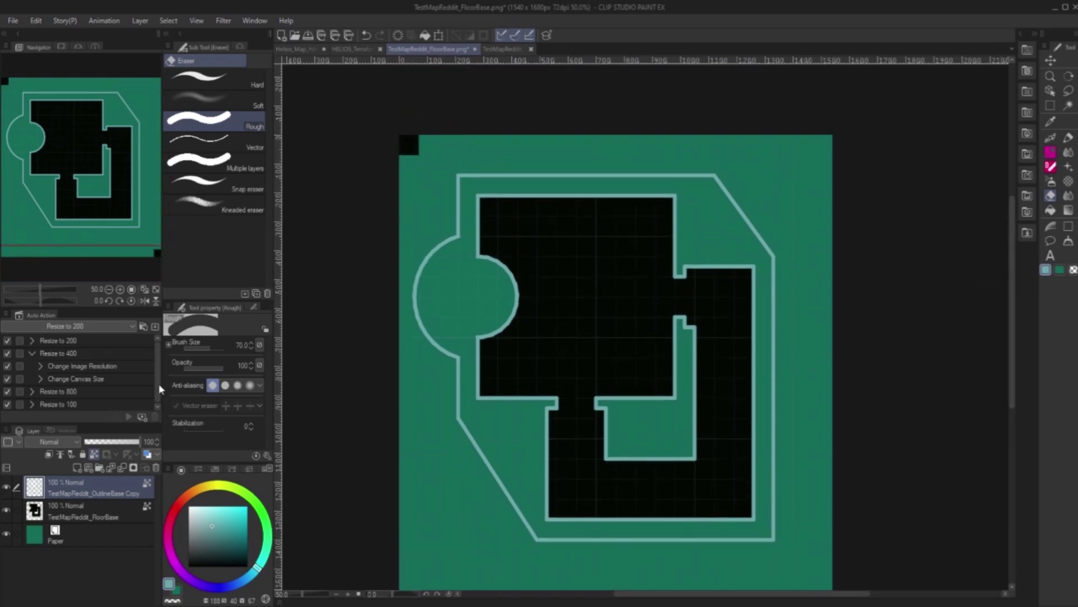
click(65, 513)
drag(375, 151, 411, 142)
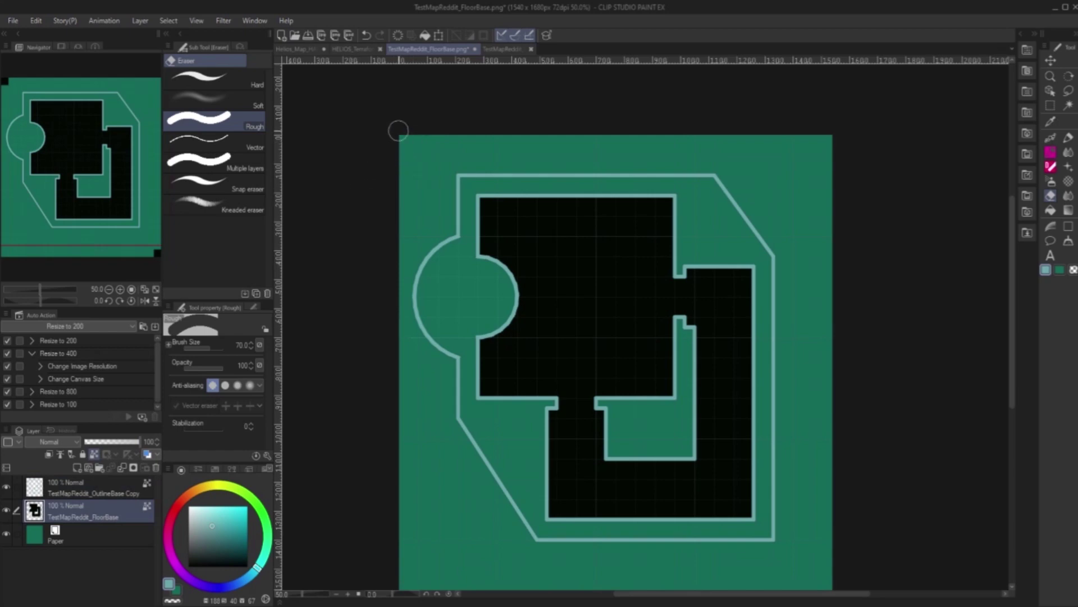
key(ctrl+z)
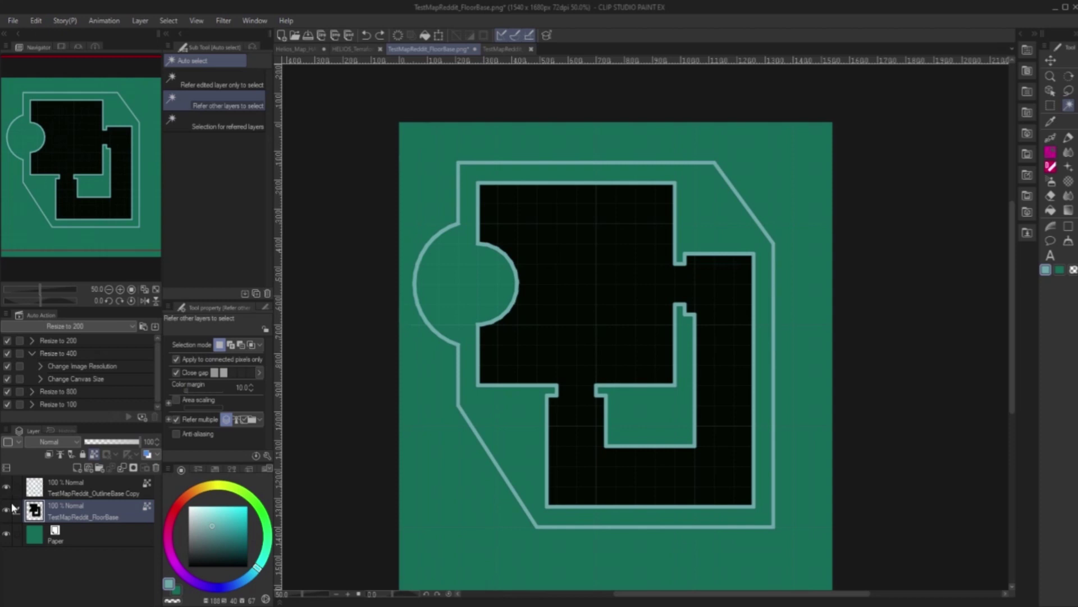
scroll(439, 215, up, 2)
click(433, 197)
scroll(420, 172, up, 4)
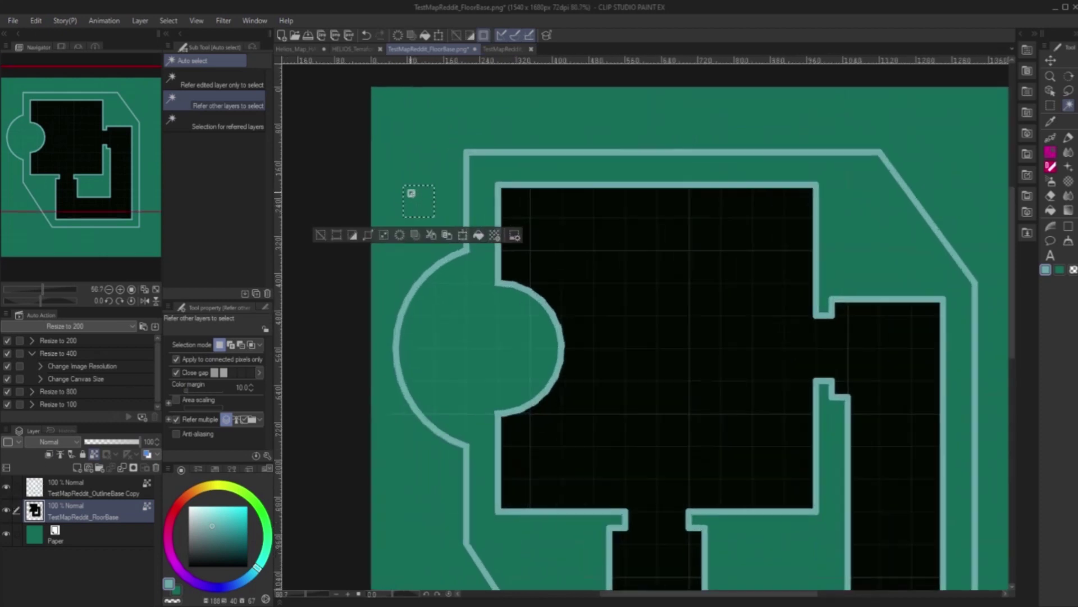
key(ctrl+d)
scroll(423, 184, down, 5)
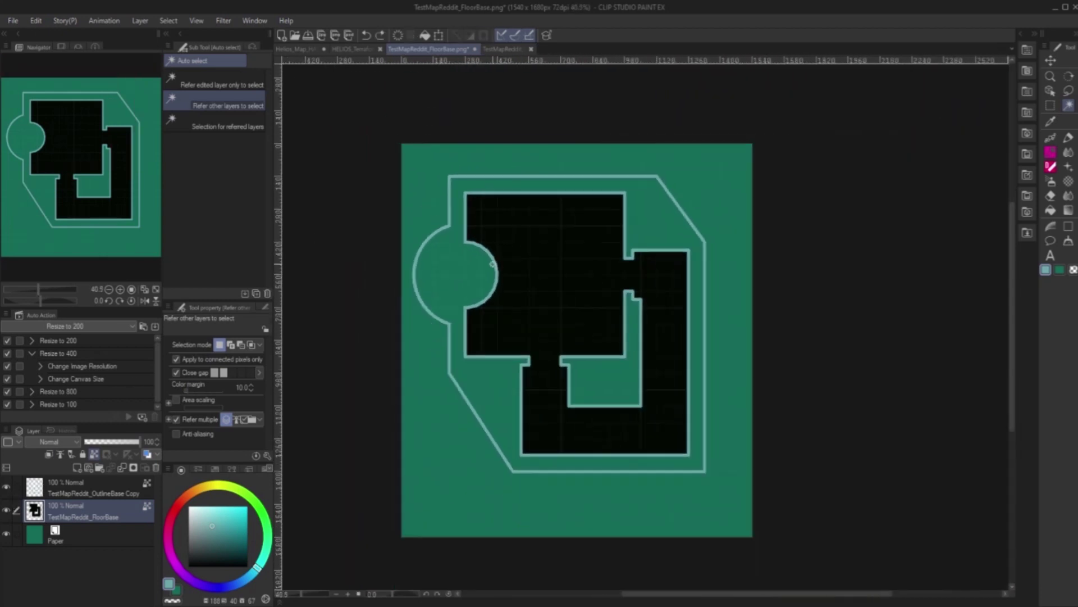
click(1050, 106)
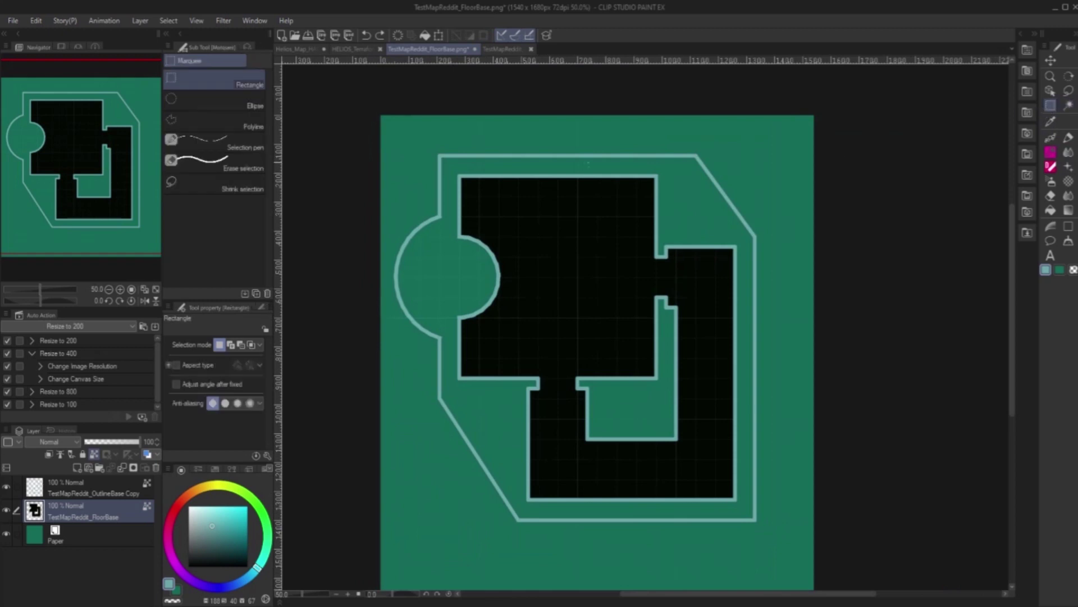
Step: Choose the Polyline selection tool and add a new empty layer above the Paper layer
click(213, 120)
click(89, 491)
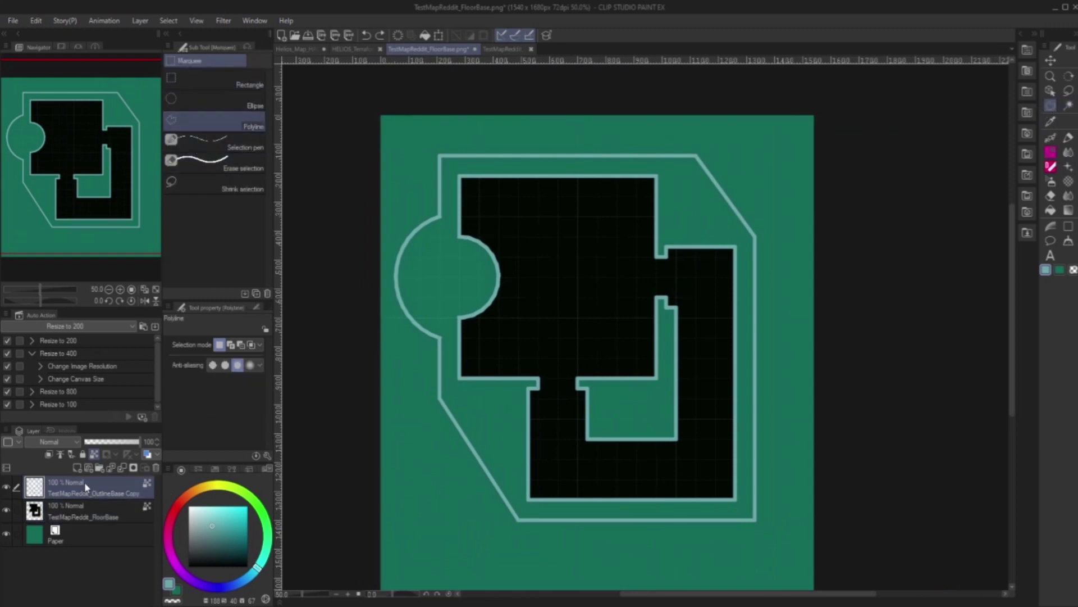
click(76, 539)
click(77, 468)
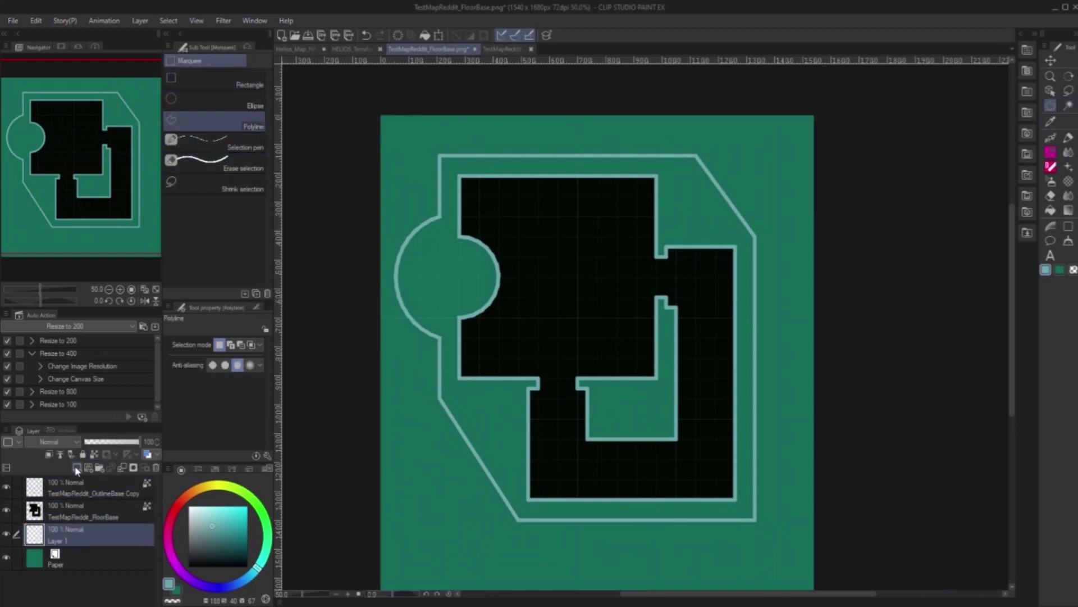
scroll(377, 343, up, 6)
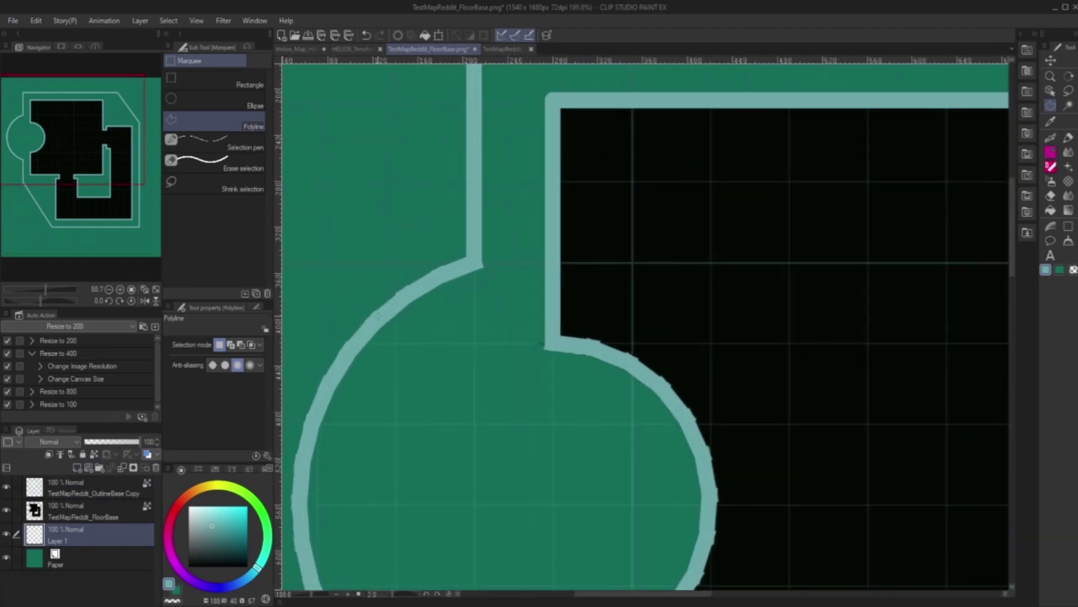
Step: Place selection points from the circular bump along the top wall to the right diagonal's bottom
click(431, 279)
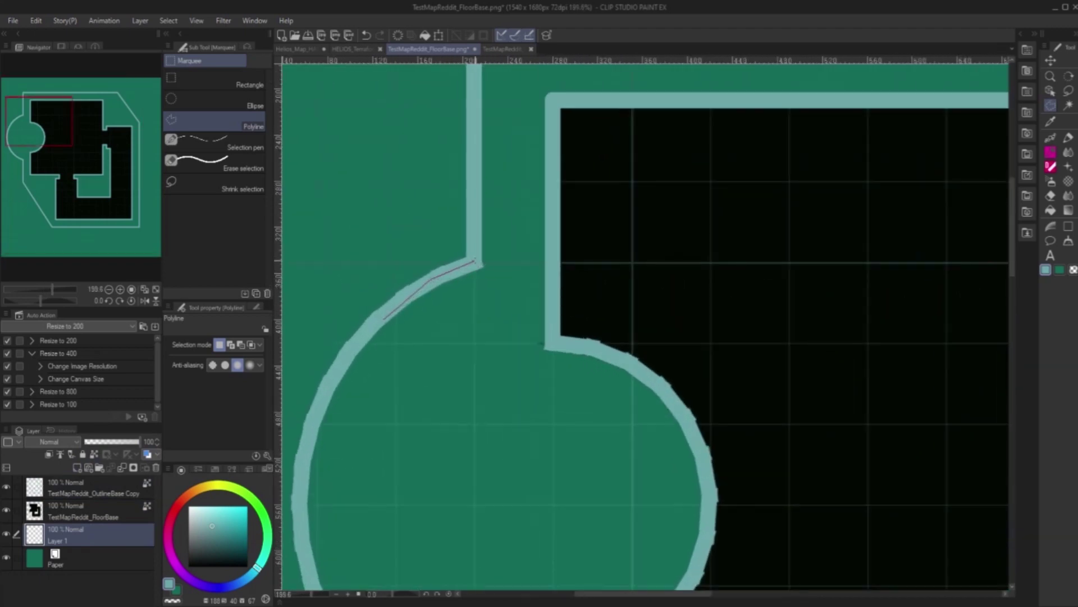
click(478, 261)
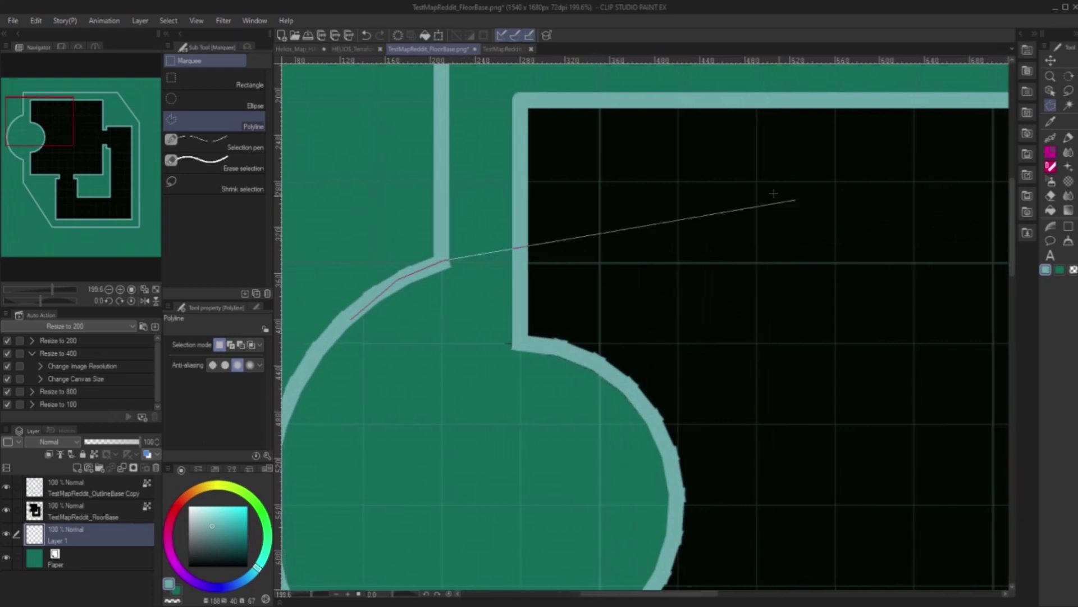
scroll(794, 197, up, 10)
scroll(480, 331, down, 10)
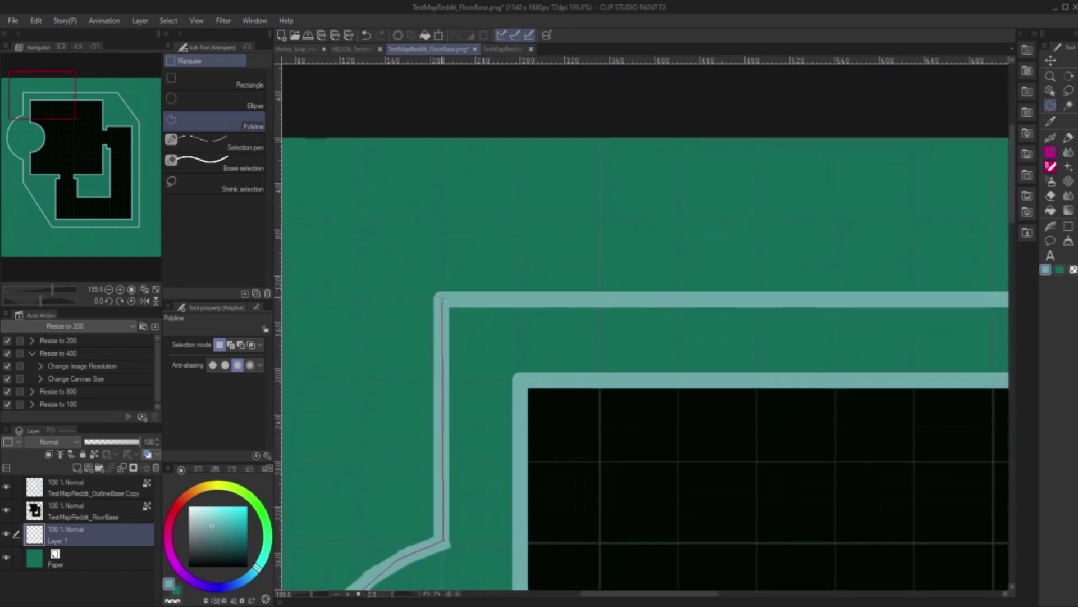
click(442, 298)
scroll(613, 578, down, 3)
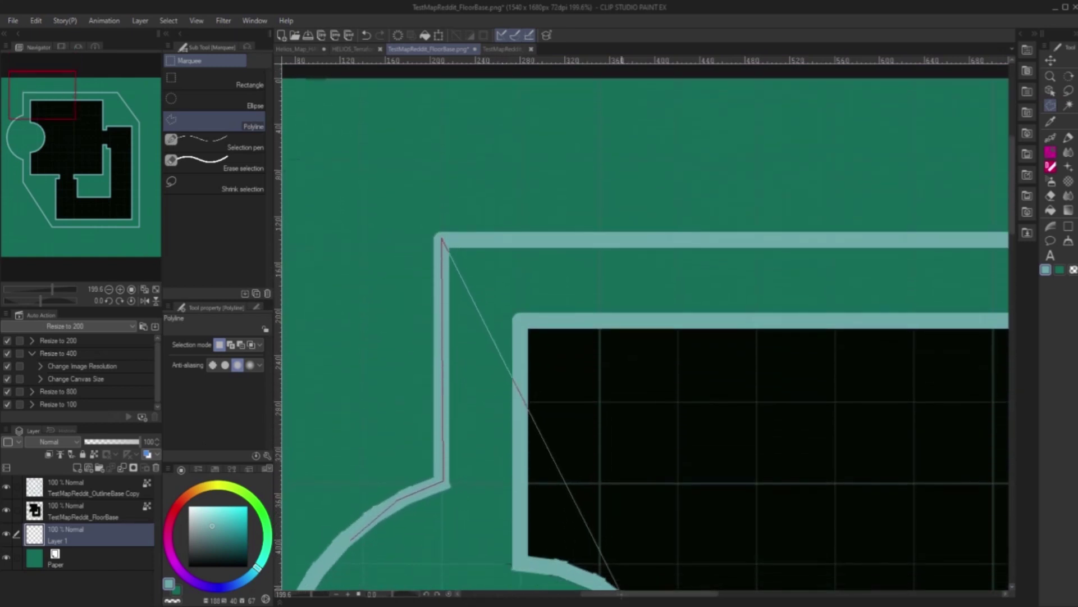
scroll(809, 260, right, 20)
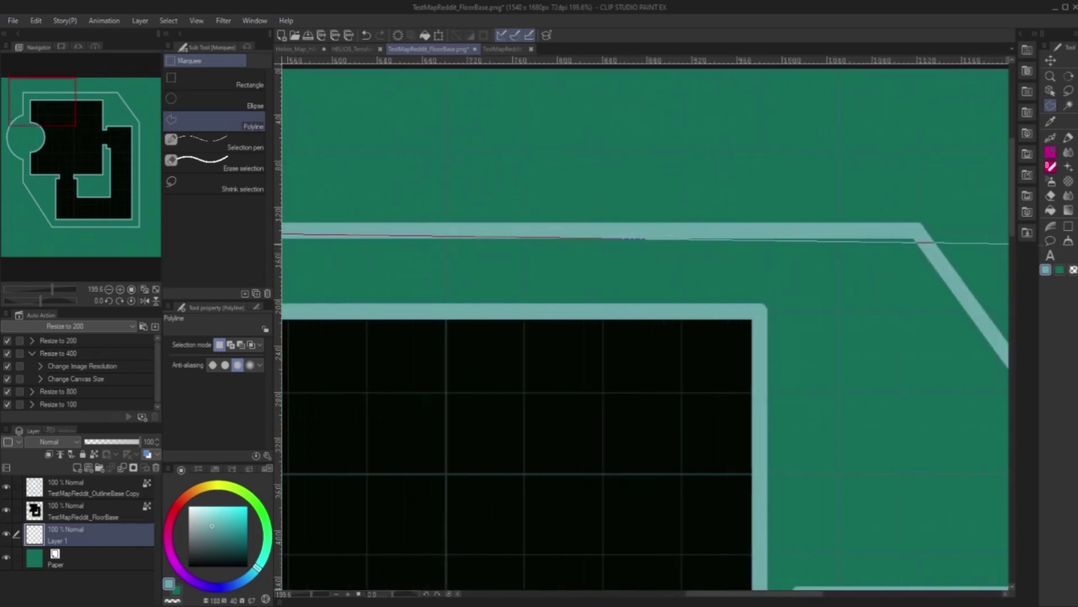
click(771, 230)
scroll(842, 393, down, 2)
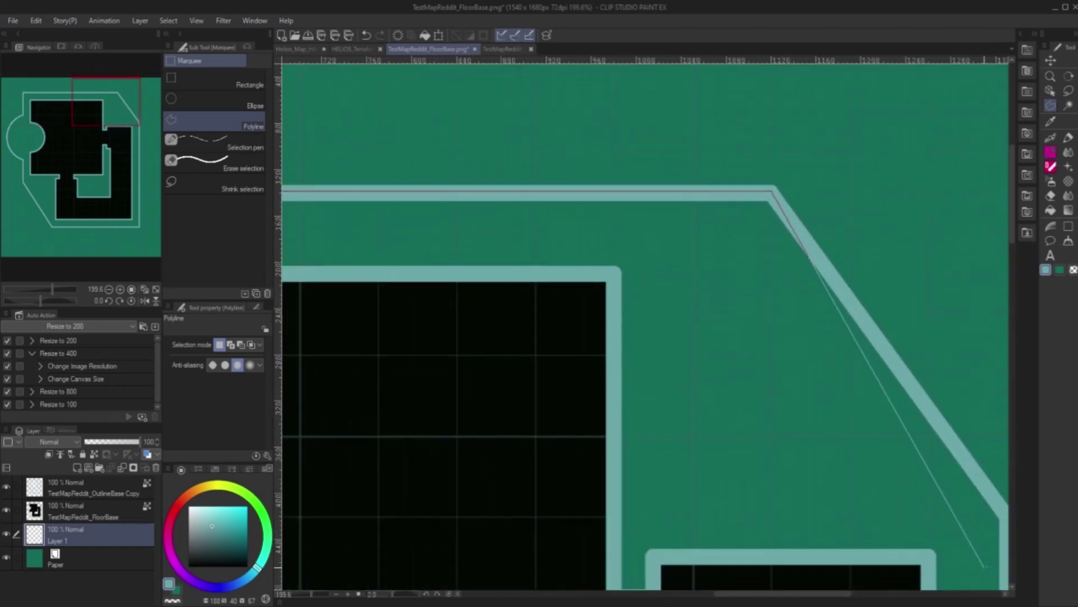
scroll(722, 481, right, 18)
scroll(497, 422, down, 2)
click(497, 422)
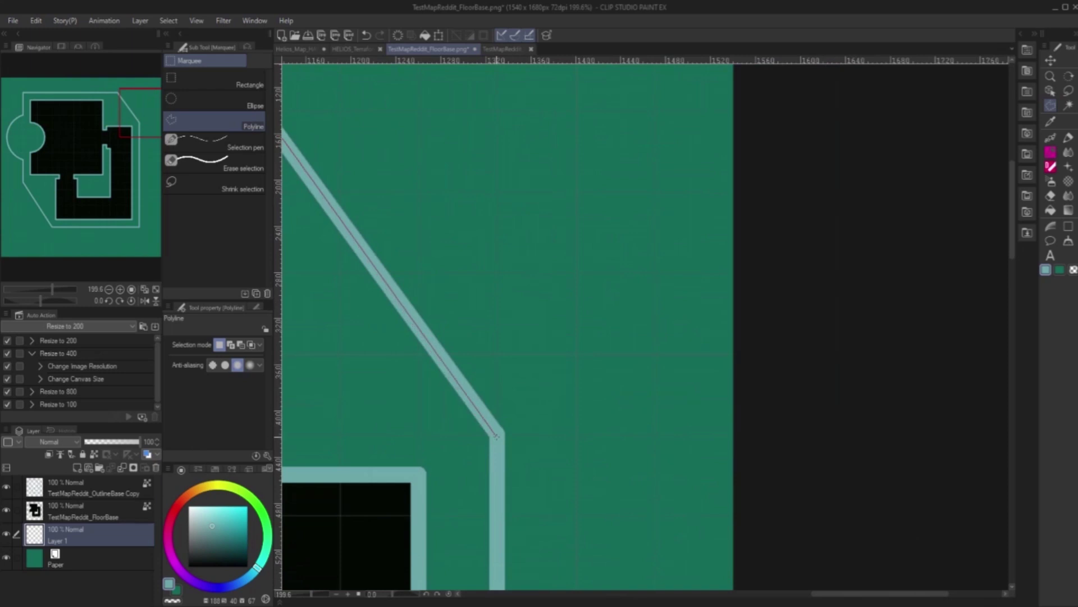
scroll(504, 558, down, 4)
scroll(506, 592, down, 6)
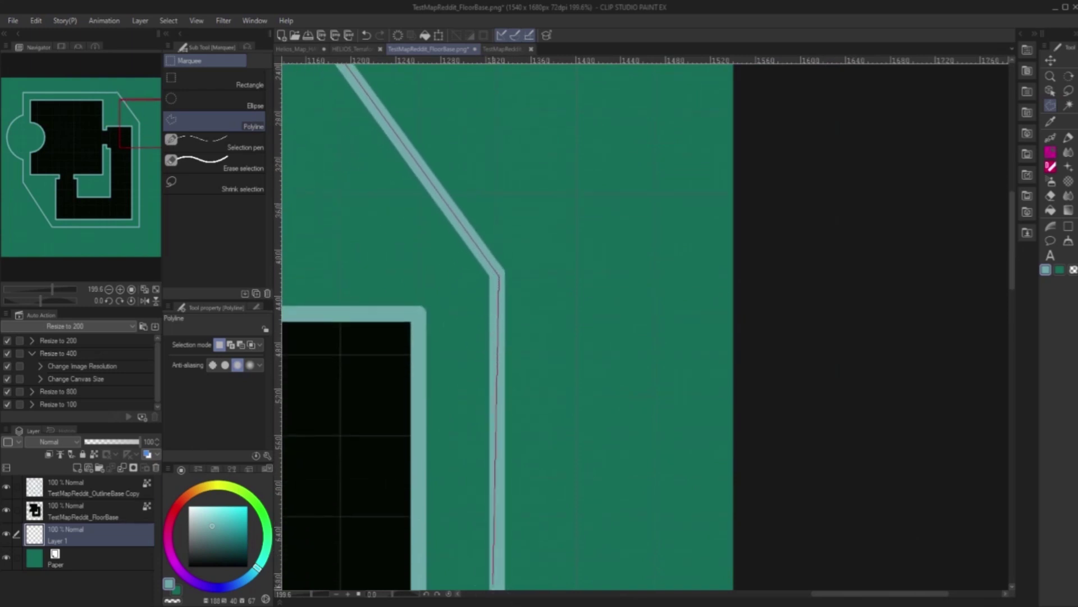
scroll(506, 595, down, 2)
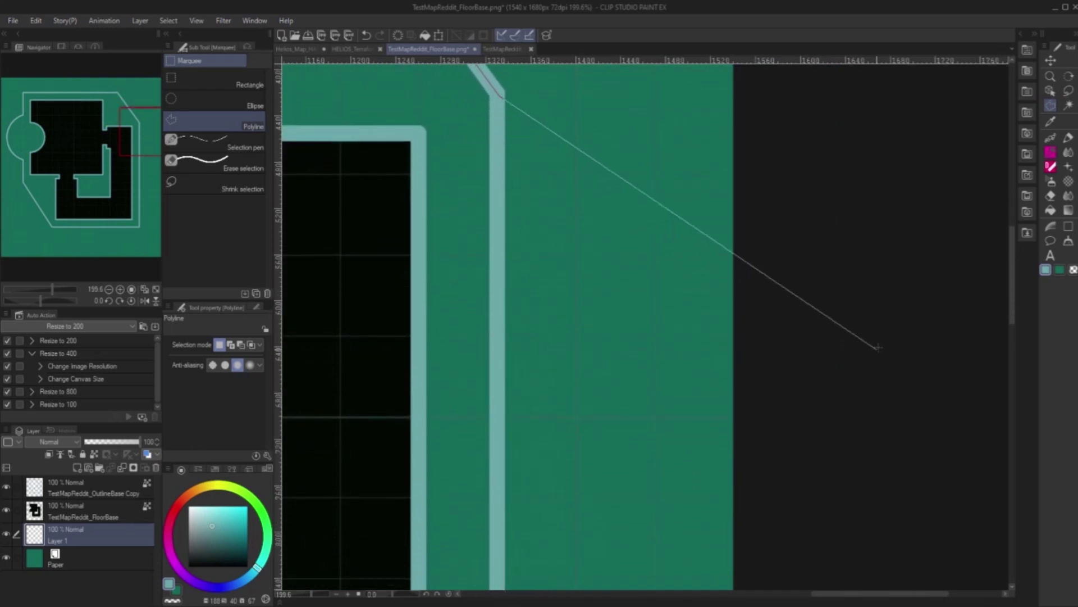
scroll(915, 364, right, 2)
scroll(490, 591, down, 1)
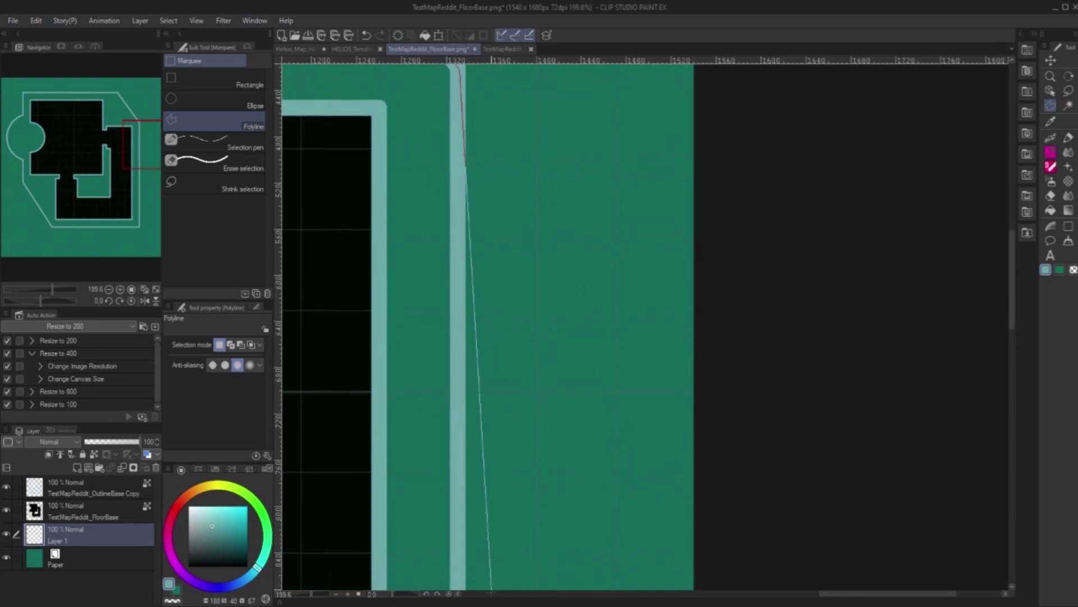
scroll(477, 590, down, 3)
scroll(465, 587, down, 14)
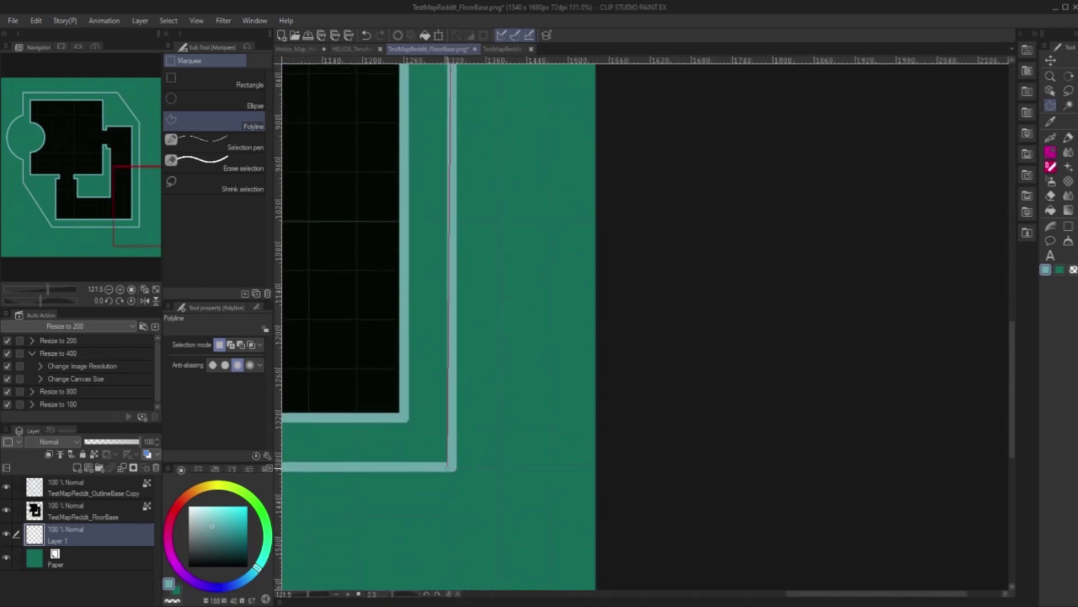
Step: Add points at the bottom corners, lower-left diagonal and bump curve, then close the outer selection
click(449, 466)
scroll(590, 518, left, 12)
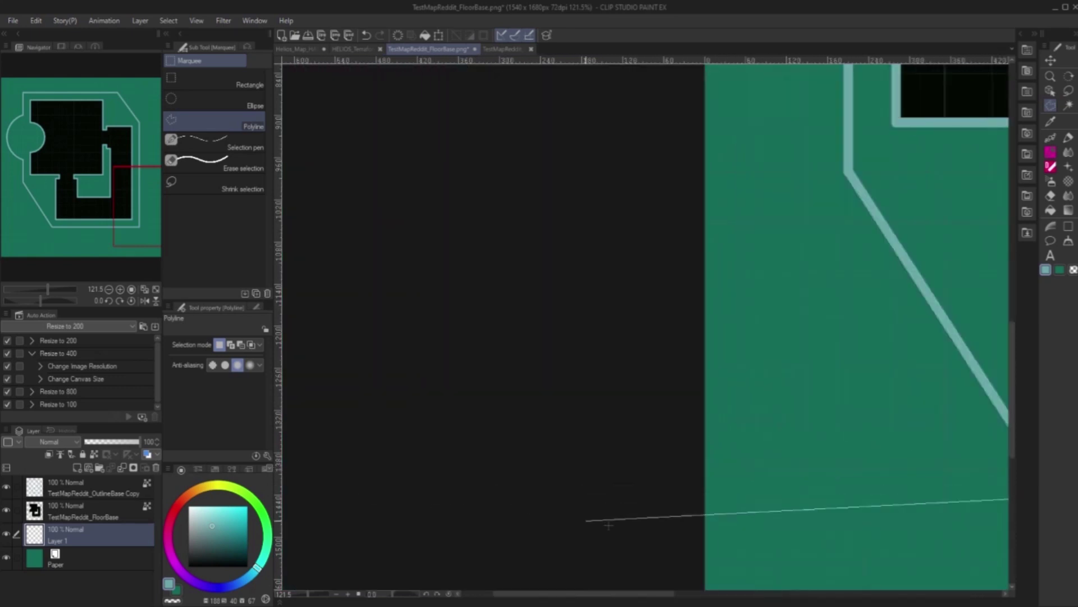
scroll(876, 468, left, 2)
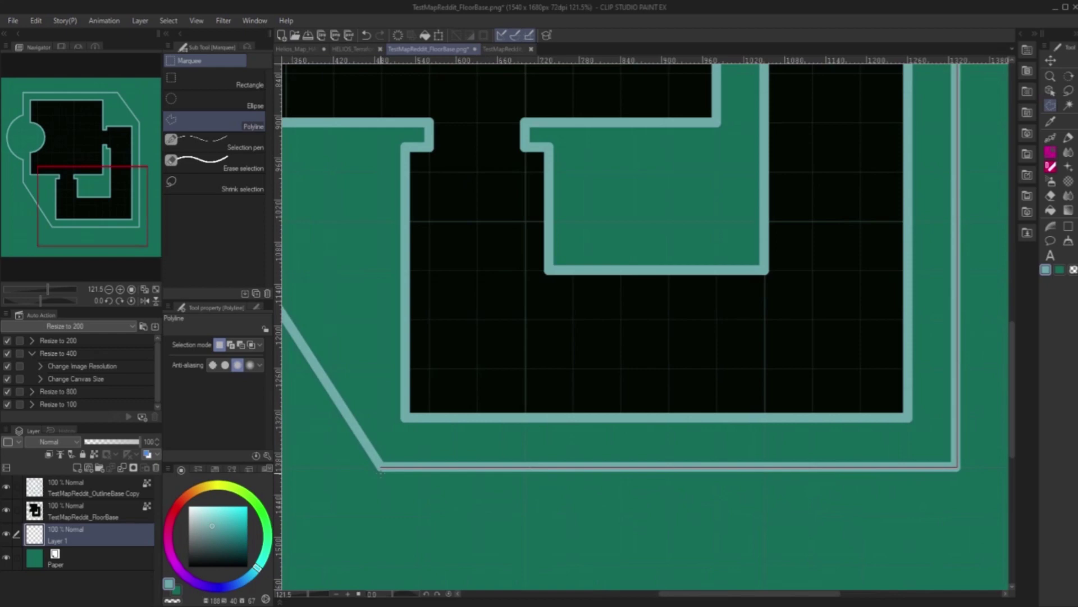
click(381, 471)
scroll(787, 323, left, 20)
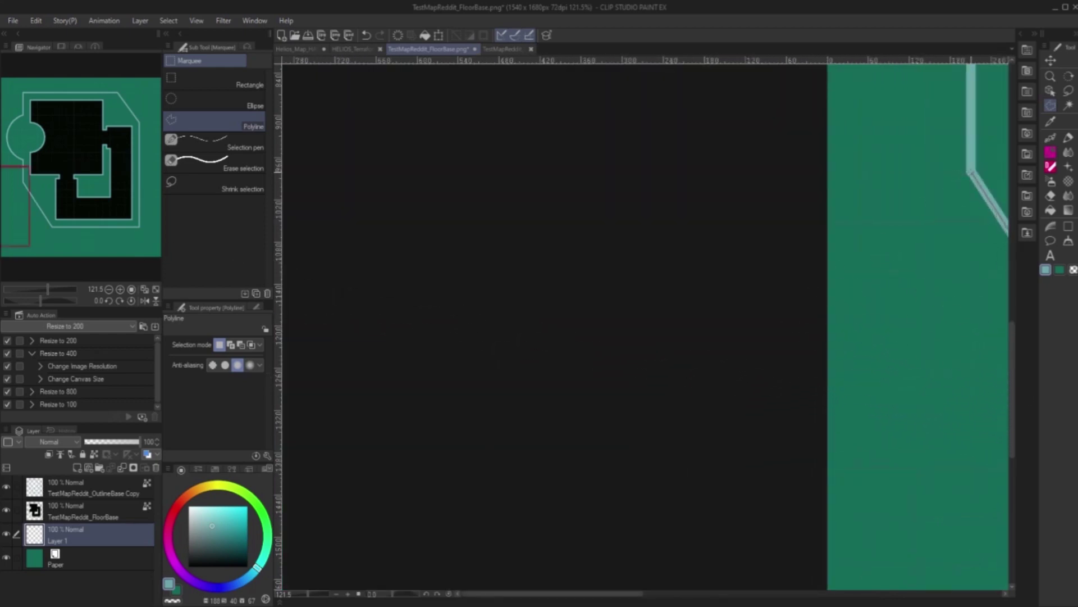
click(970, 172)
scroll(977, 191, right, 5)
scroll(843, 252, up, 7)
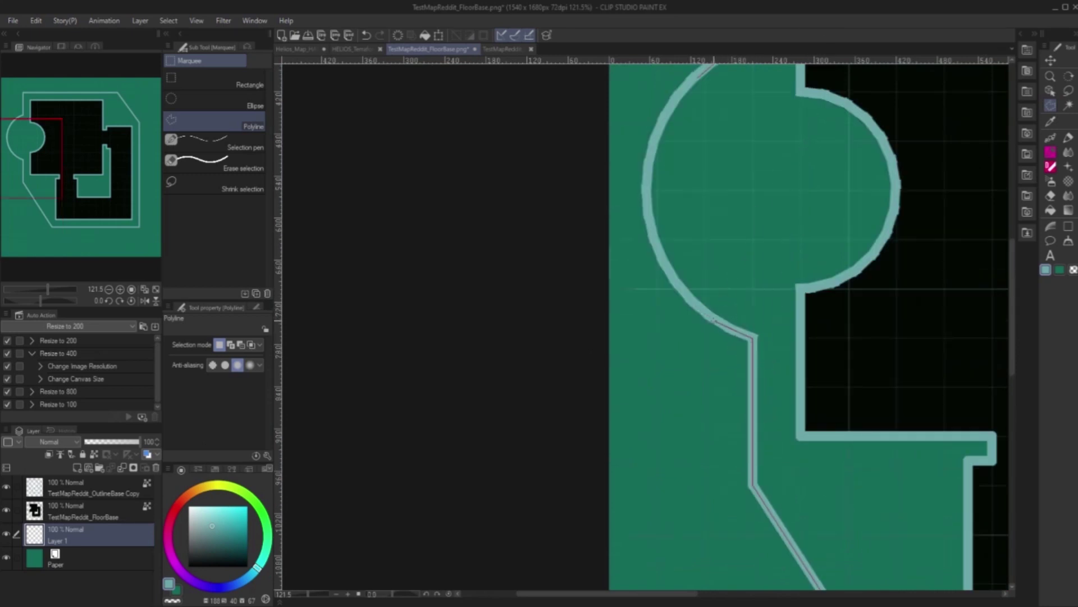
click(688, 296)
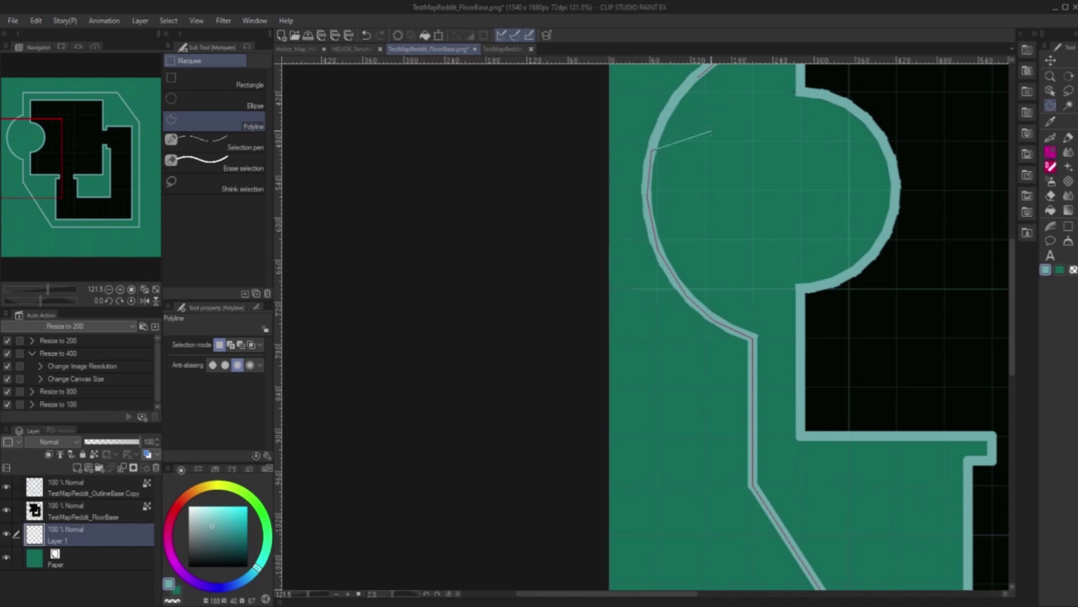
scroll(691, 113, up, 2)
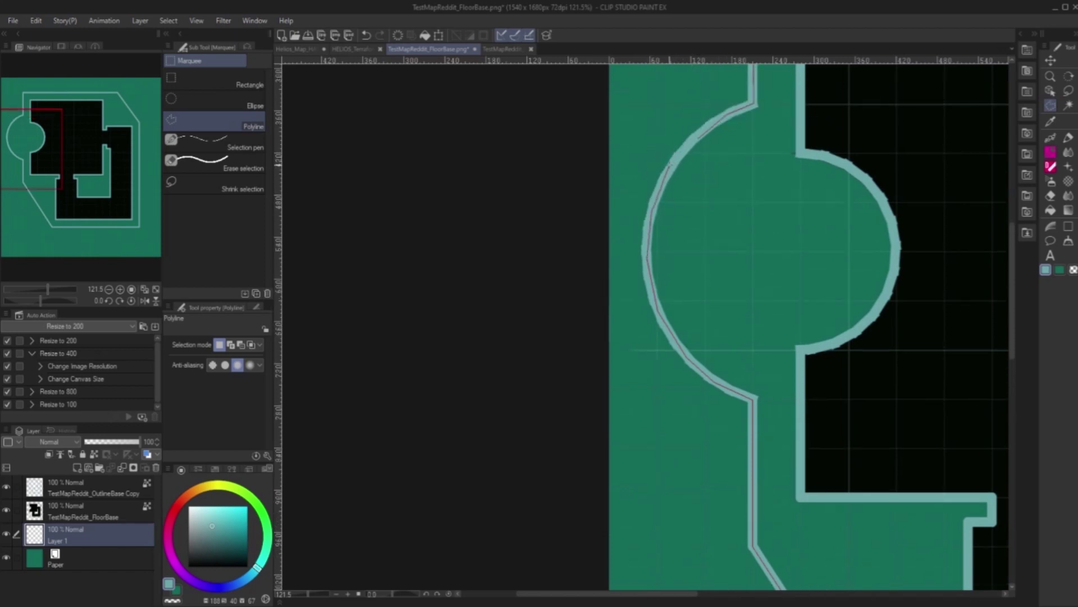
double_click(698, 140)
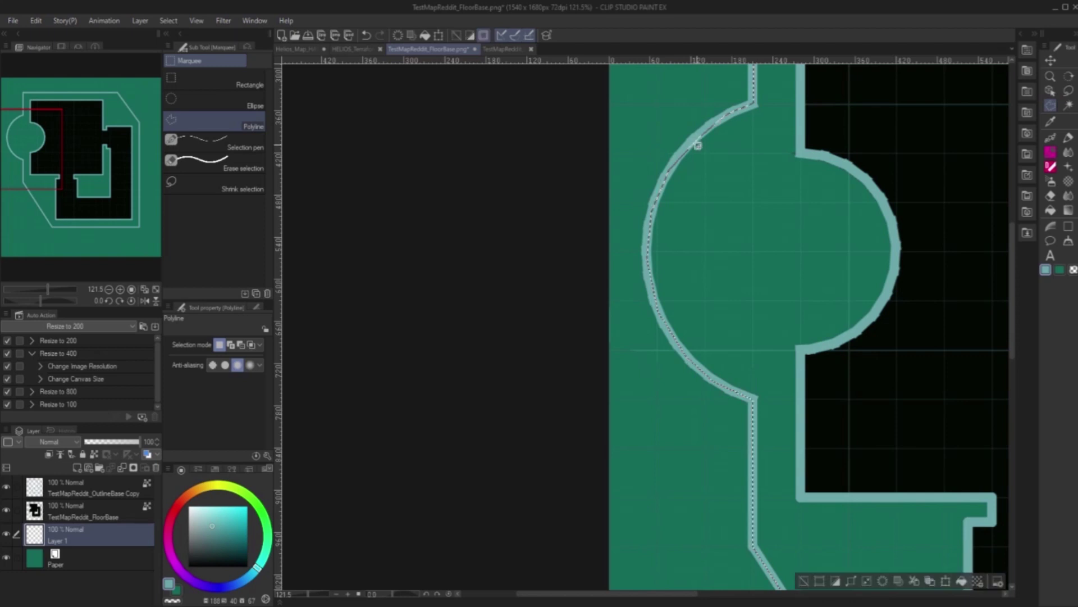
scroll(676, 231, down, 3)
drag(543, 593, 624, 593)
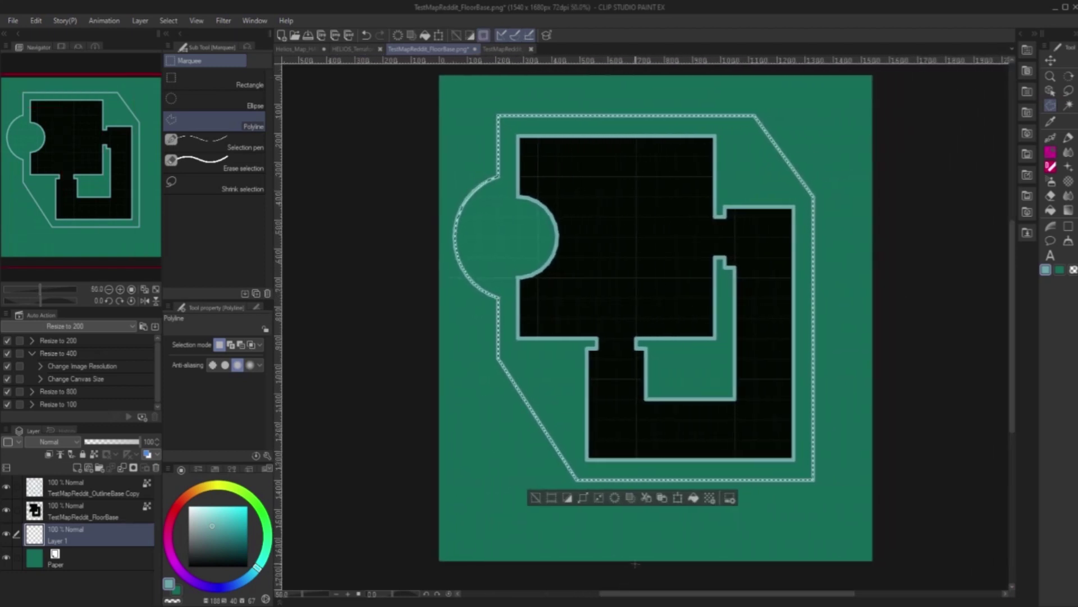
Step: Invert the selection so it covers everything outside the outer outline
key(ctrl+shift+i)
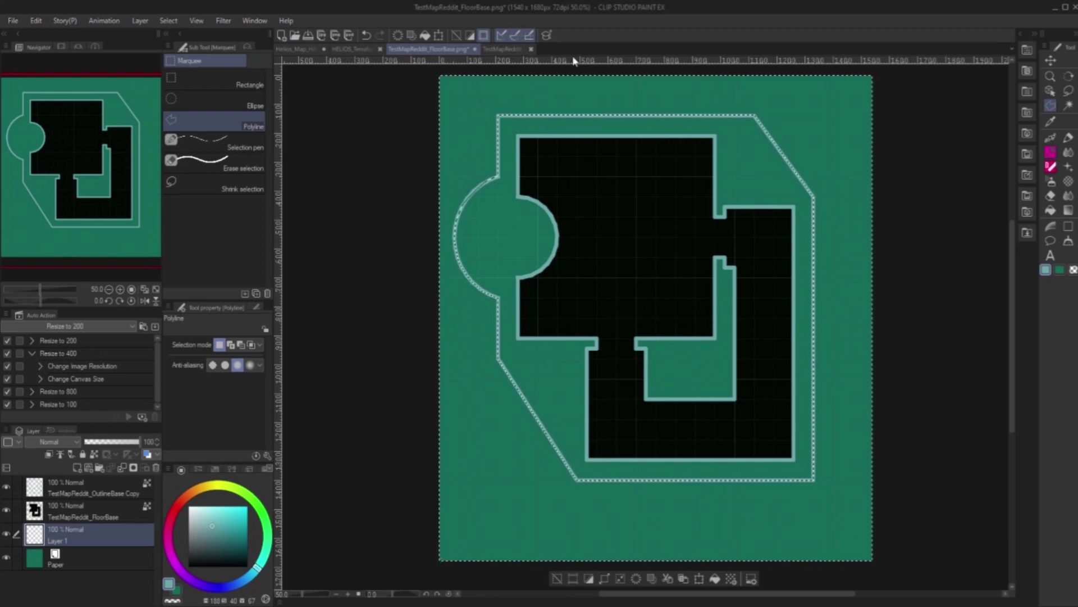
scroll(628, 167, up, 1)
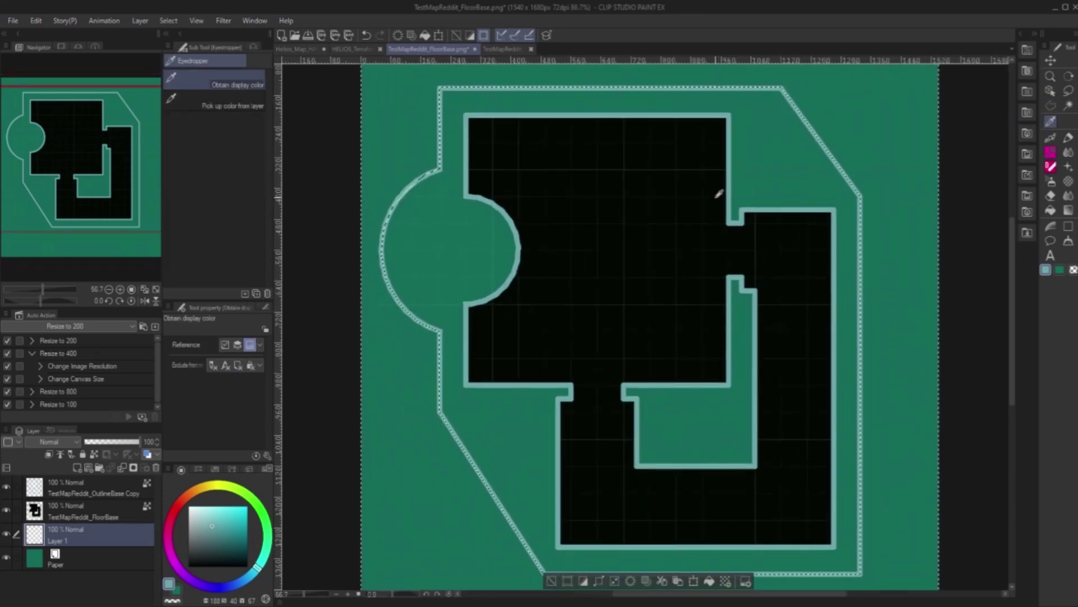
Step: Fill the area outside the hull on Layer 1 with the floor's black, then deselect
alt+click(717, 193)
key(alt+BackSpace)
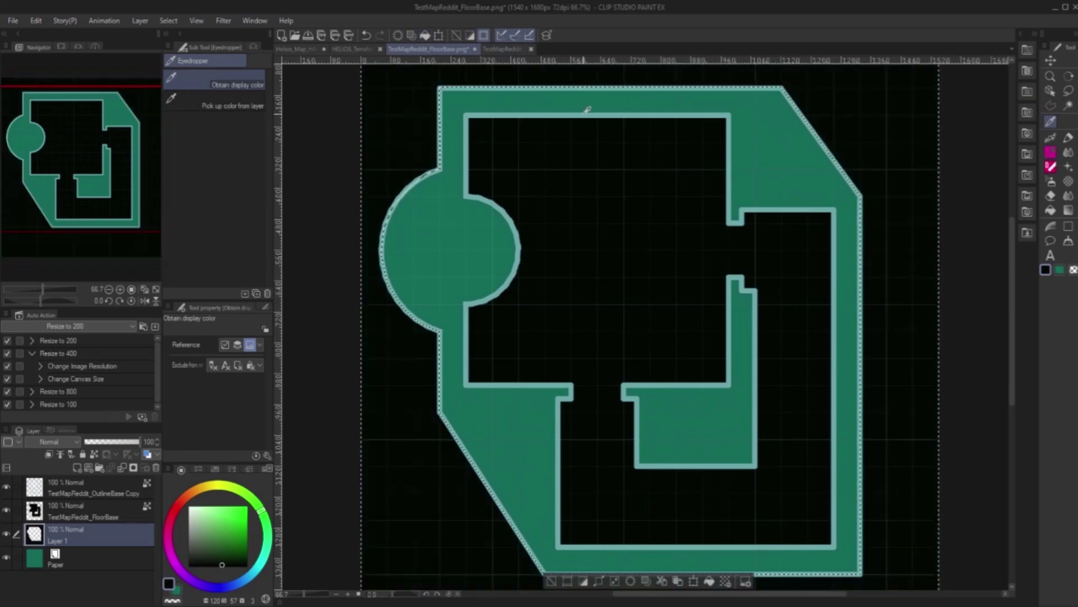
key(ctrl+d)
scroll(719, 168, down, 2)
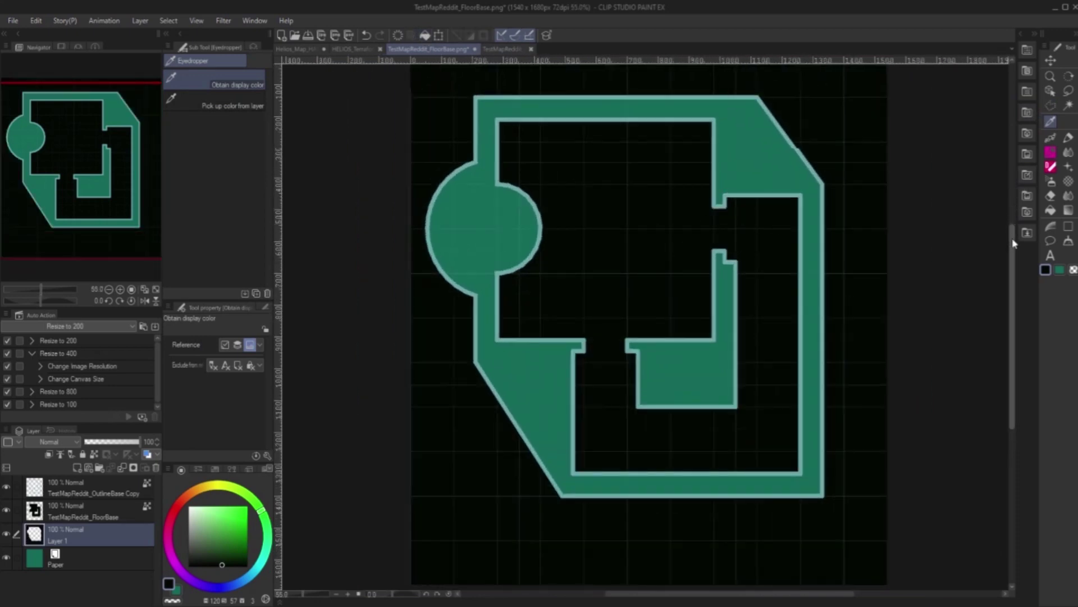
drag(1013, 243, 1013, 217)
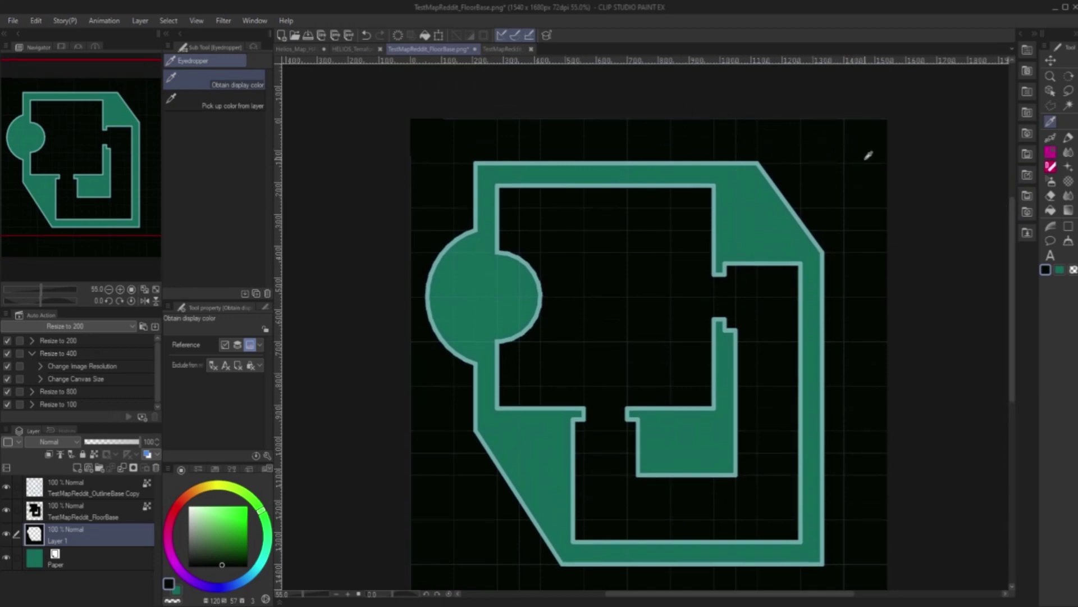
scroll(874, 197, up, 3)
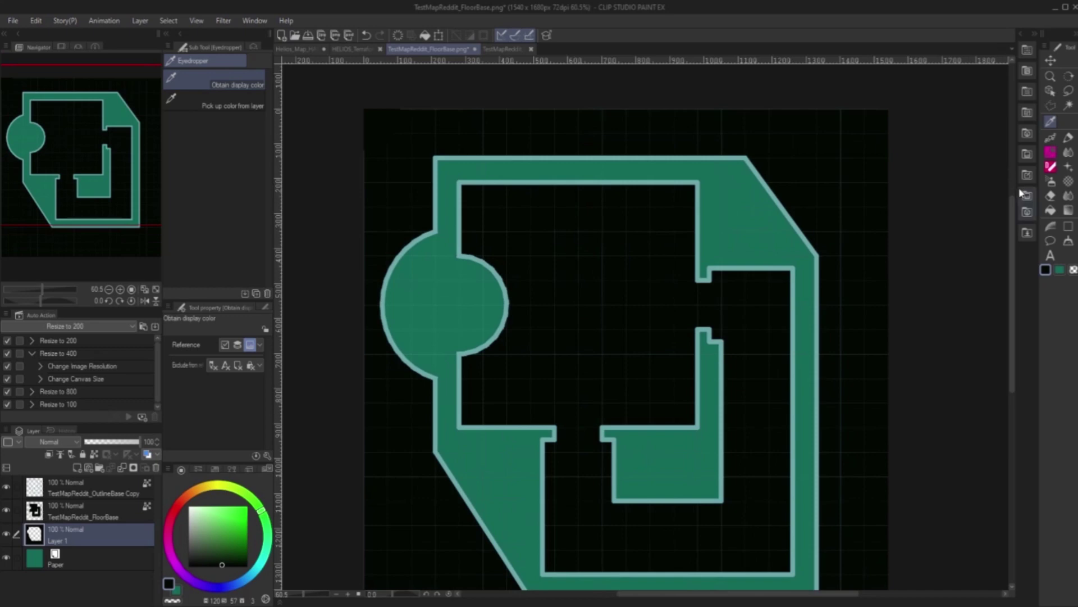
drag(1013, 212, 1018, 246)
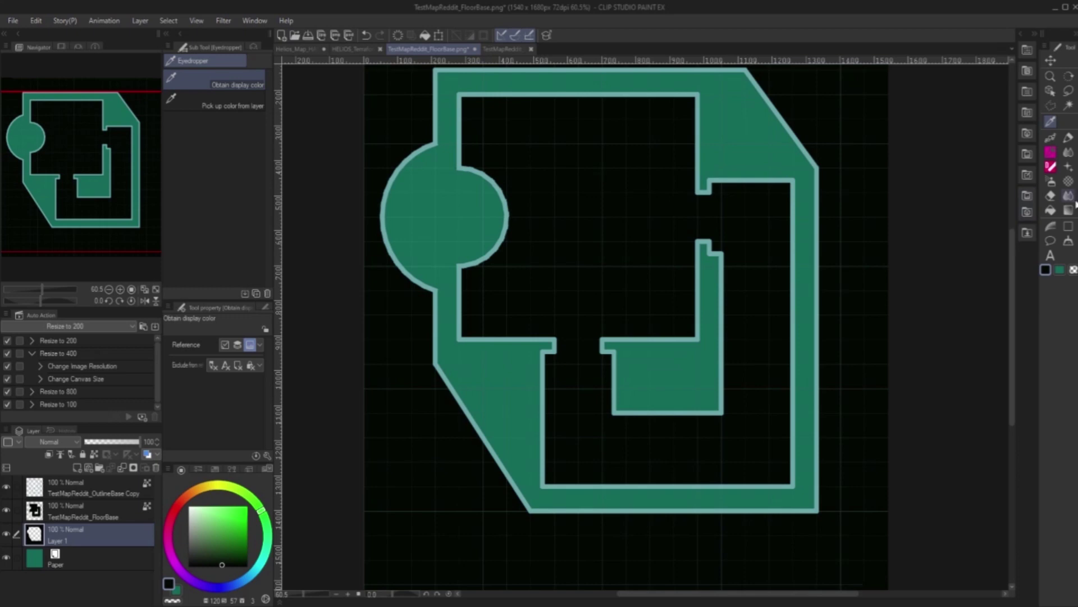
Step: Pick the Text tool in white and add a new layer above the outline copy layer
click(1052, 255)
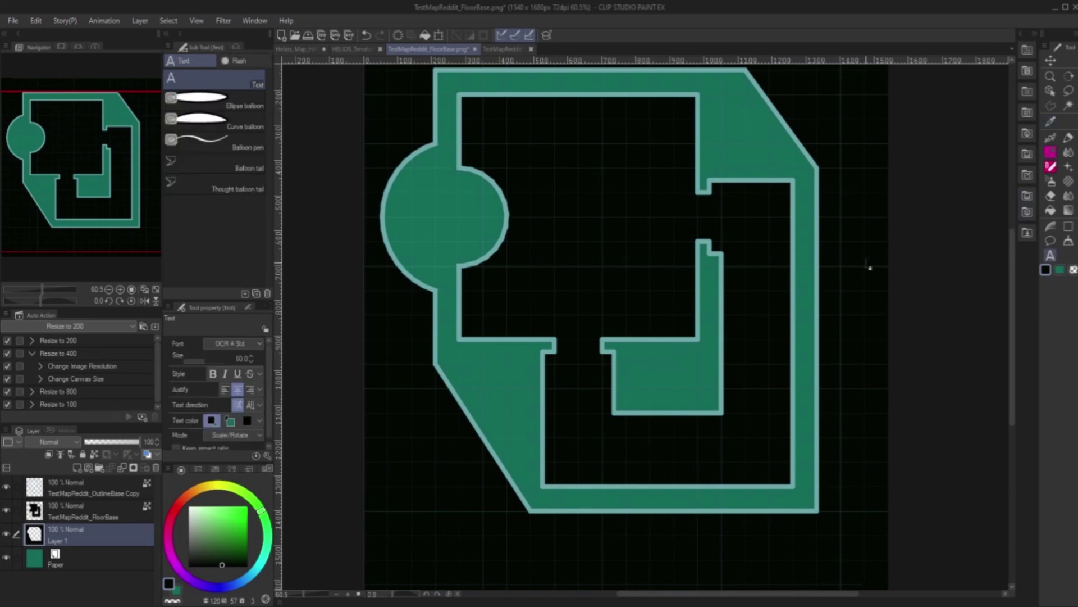
drag(224, 534, 182, 470)
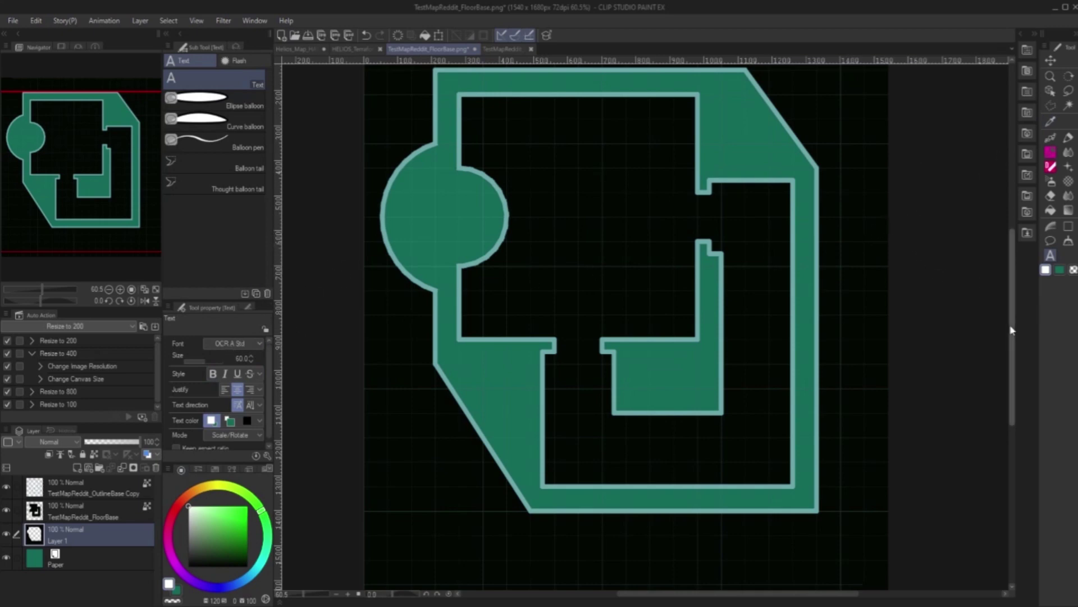
scroll(1011, 330, up, 1)
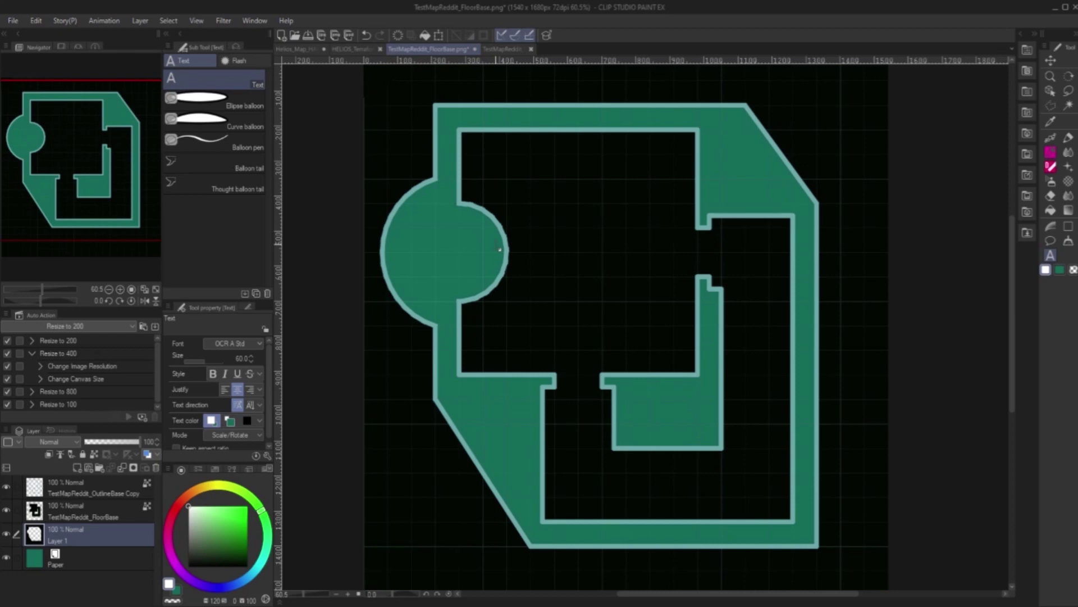
click(87, 499)
click(78, 467)
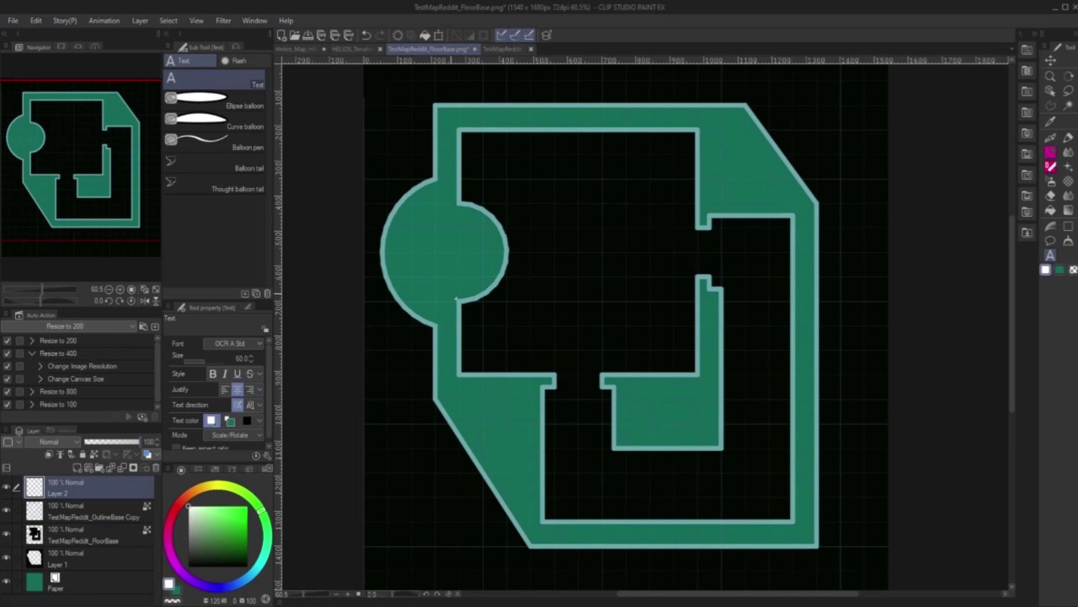
Step: Type the two-line label 'TEST' / 'ROOM' inside the main room, fixing typos
click(557, 257)
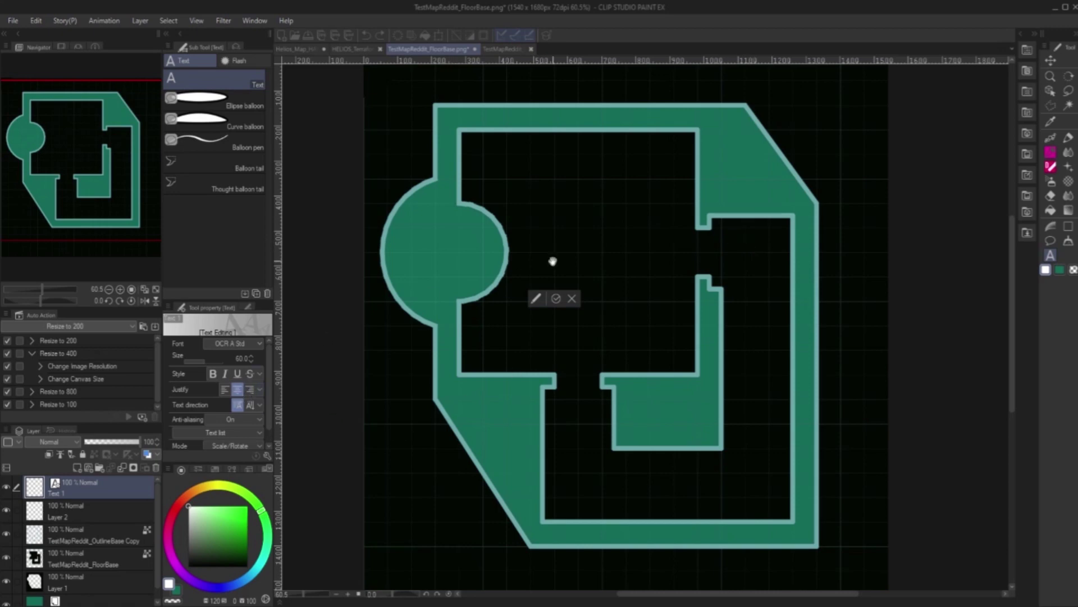
text(Test)
key(BackSpace)
key(BackSpace)
key(BackSpace)
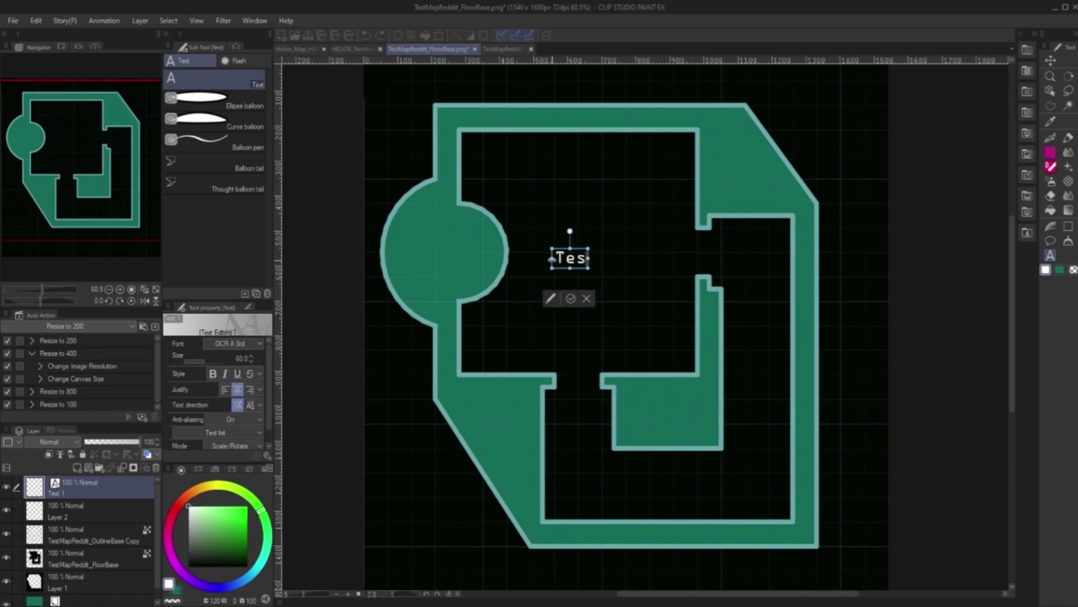
text(EST)
key(Return)
text(SMDO)
key(BackSpace)
key(BackSpace)
key(BackSpace)
key(BackSpace)
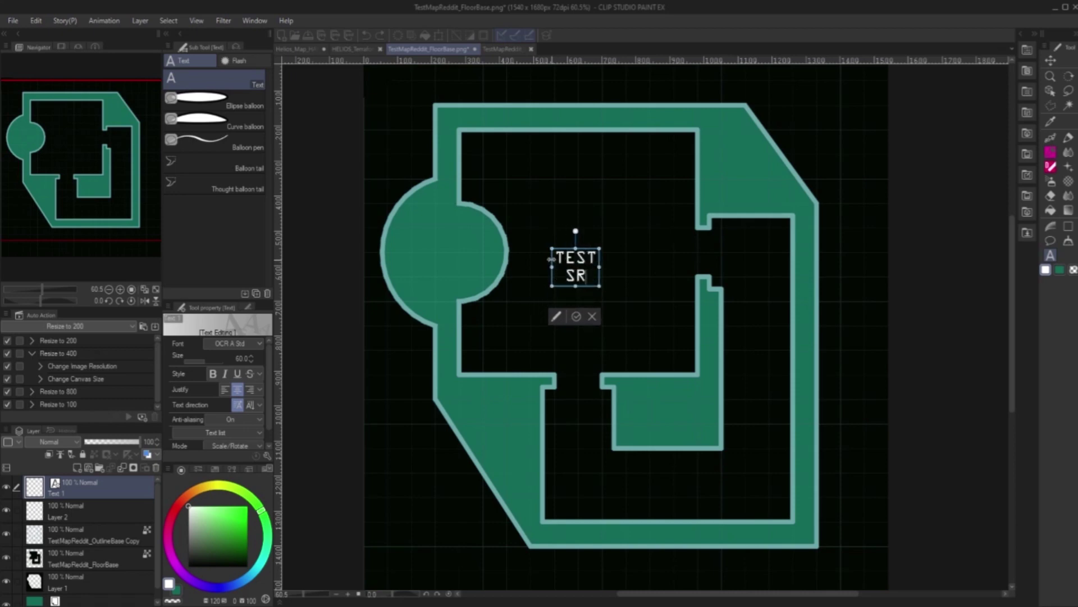
text(ROOOM)
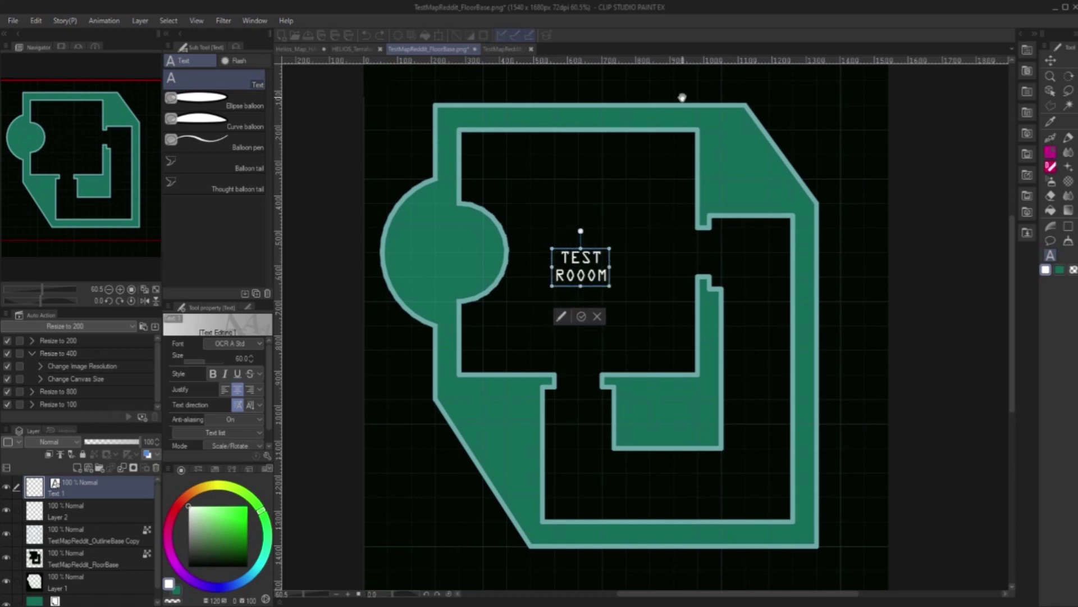
key(Left)
key(BackSpace)
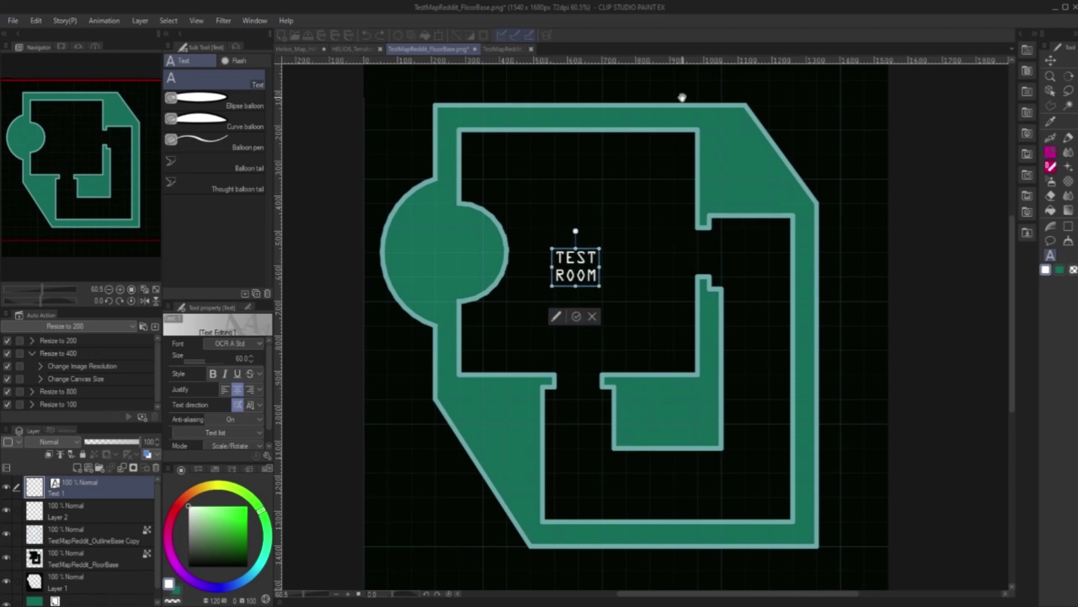
Step: Nudge the TEST ROOM label slightly upward within the main room with Move layer
click(1050, 60)
mouse_move(607, 257)
mouse_down()
mouse_move(631, 236)
mouse_move(608, 244)
mouse_up()
scroll(663, 264, up, 2)
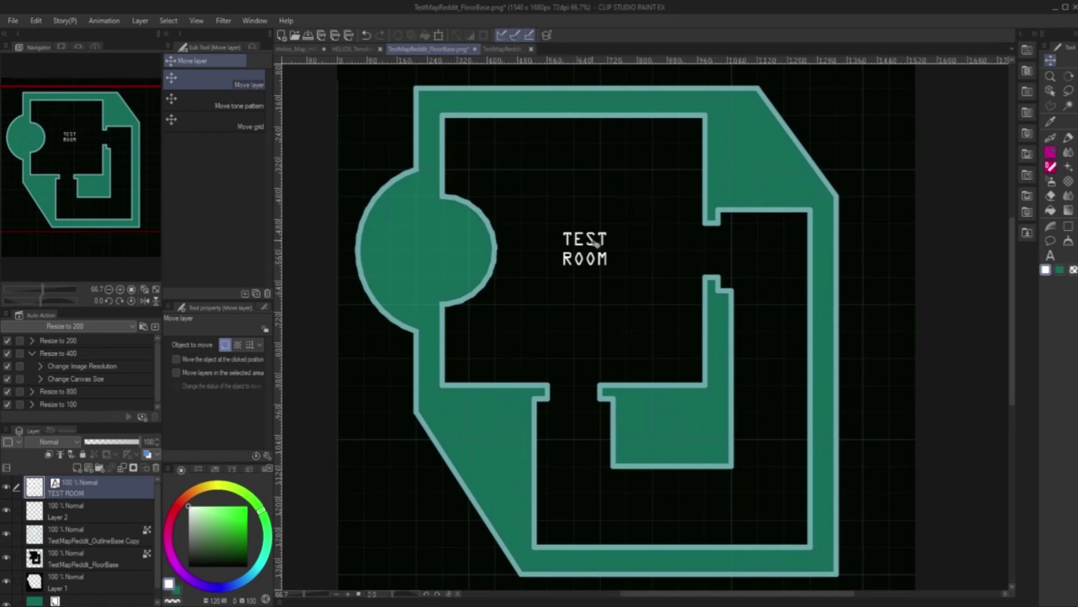
Step: Scroll over the map where the Workshop wrench icon lands below the TEST ROOM label
scroll(597, 242, down, 2)
scroll(592, 241, up, 2)
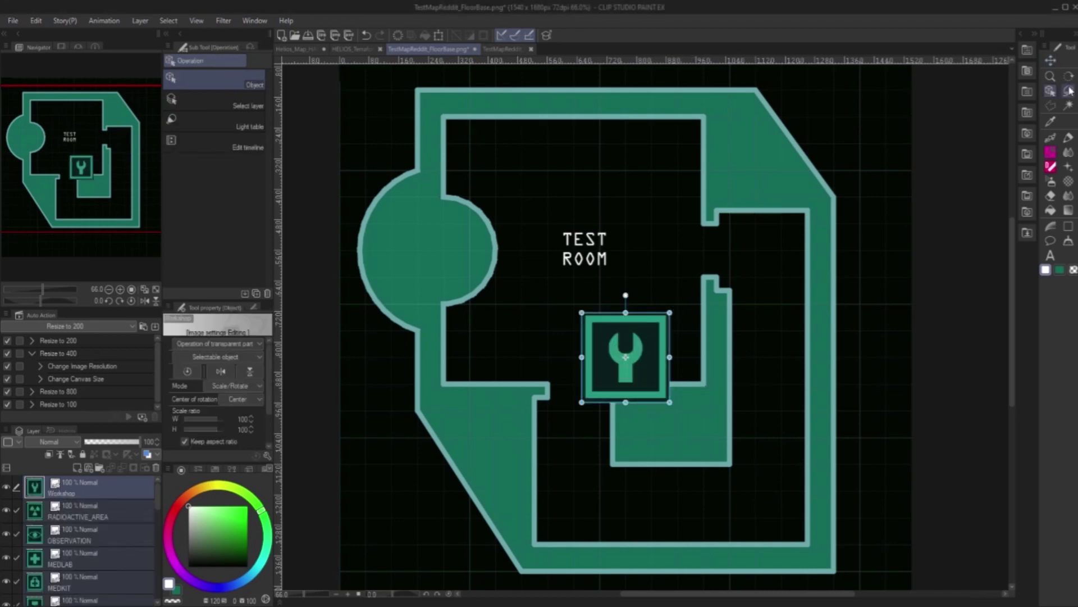
Step: Scale all selected icon layers to 43% and move them to the main room's top-left corner
click(1050, 60)
scroll(64, 510, down, 5)
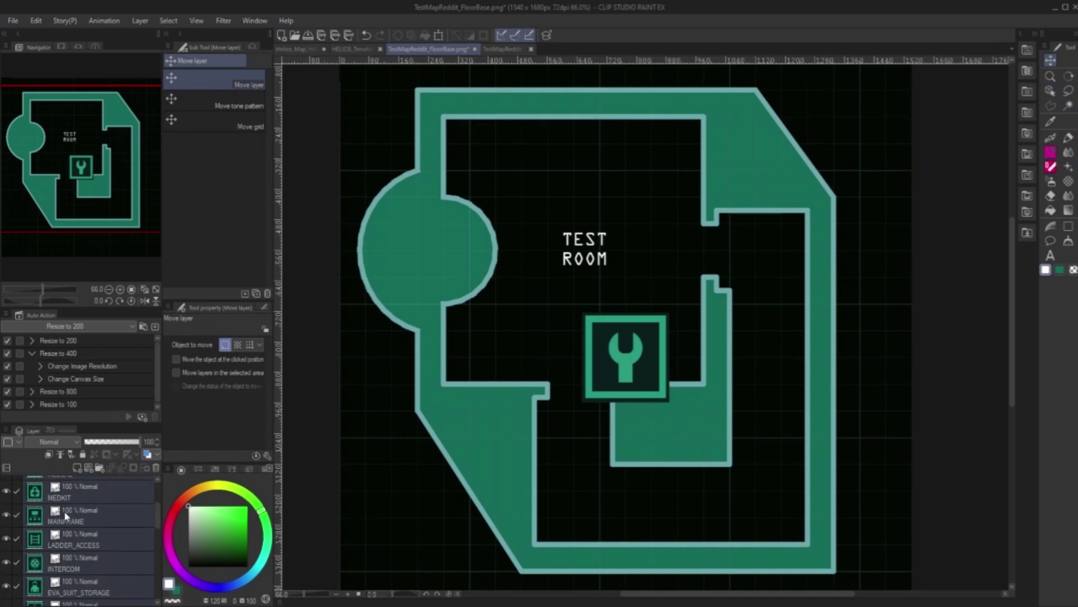
shift+click(64, 510)
scroll(64, 510, up, 5)
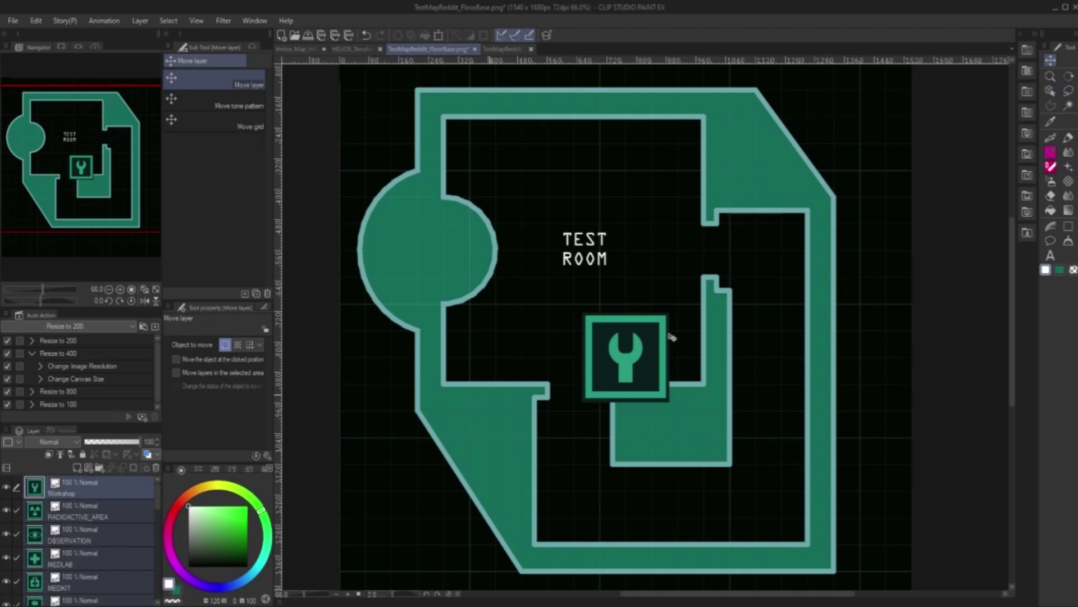
key(ctrl+t)
drag(667, 315, 491, 148)
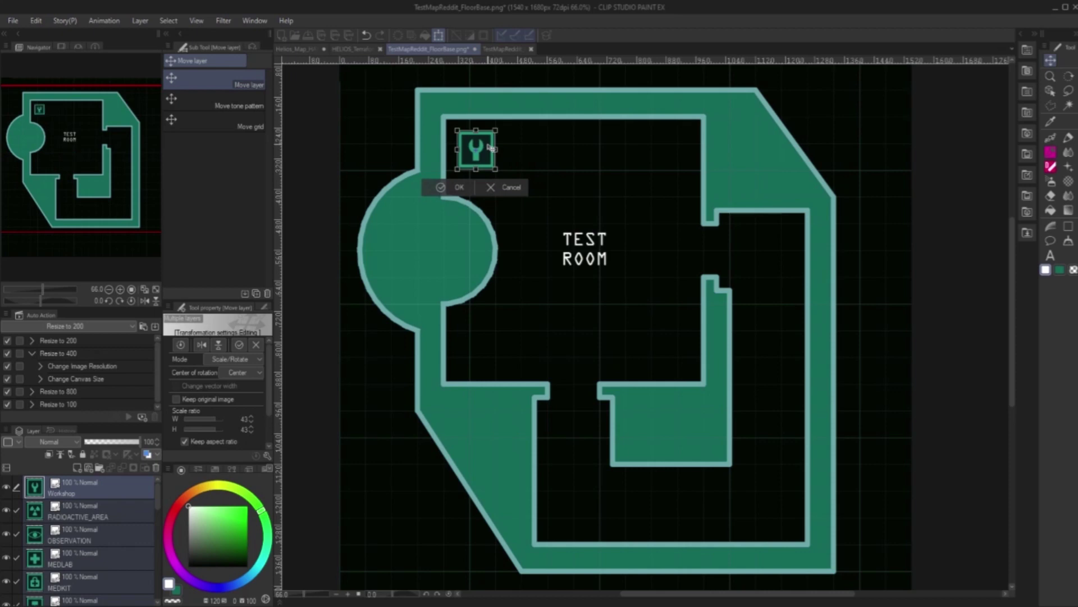
key(Return)
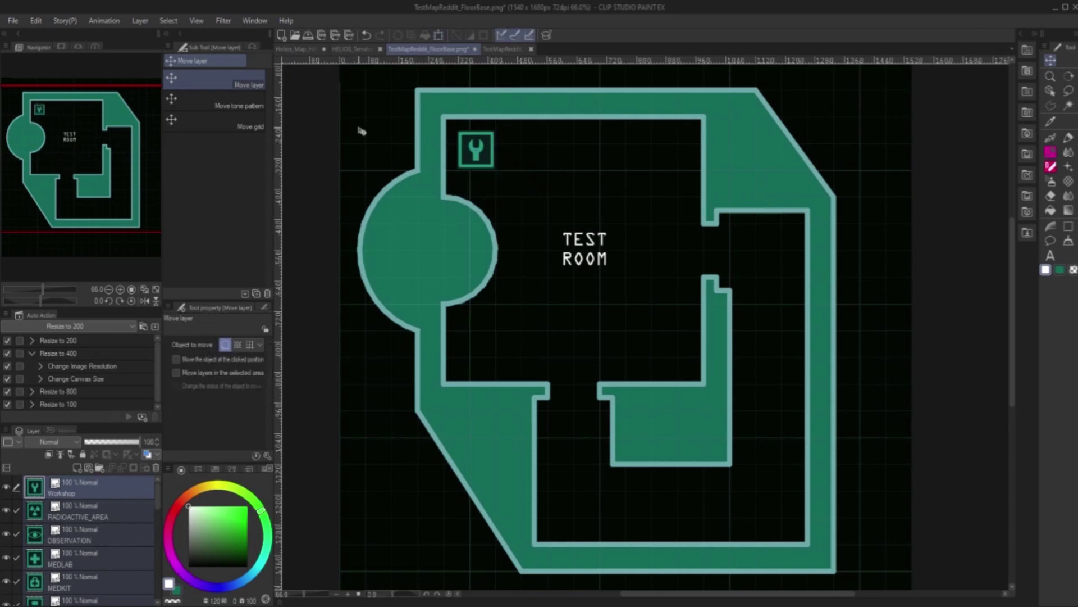
Step: Keep only the Workshop layer selected, then deselect the wrench icon with the Object tool
click(109, 482)
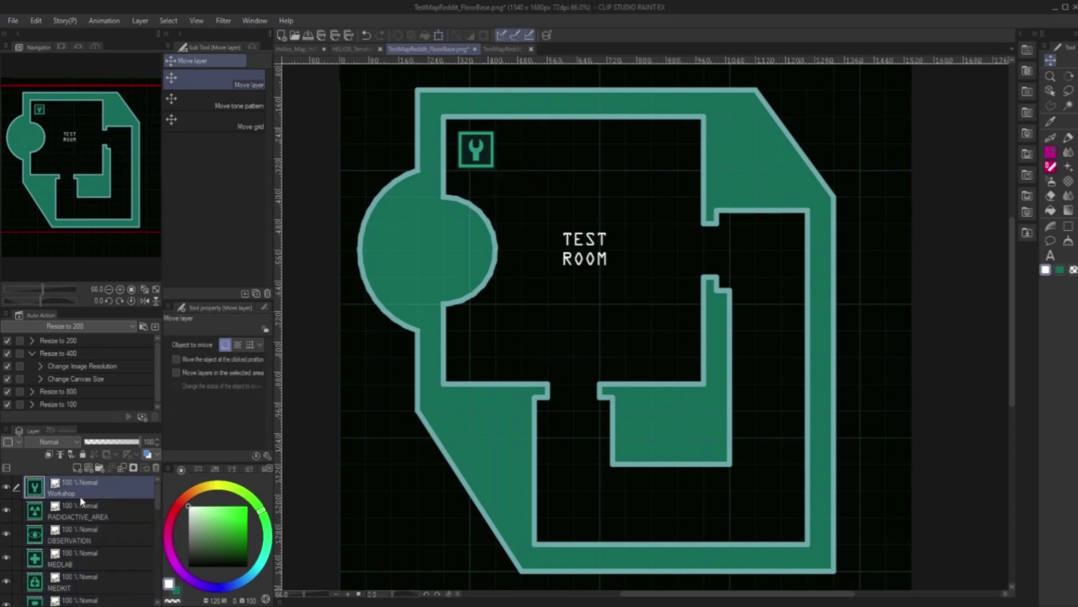
click(1050, 92)
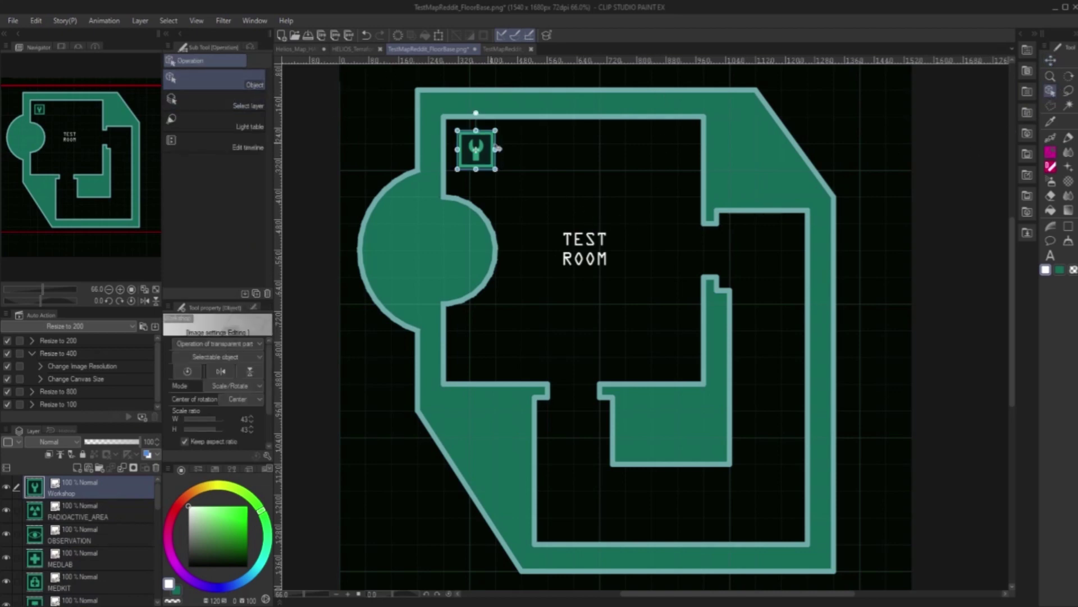
click(604, 177)
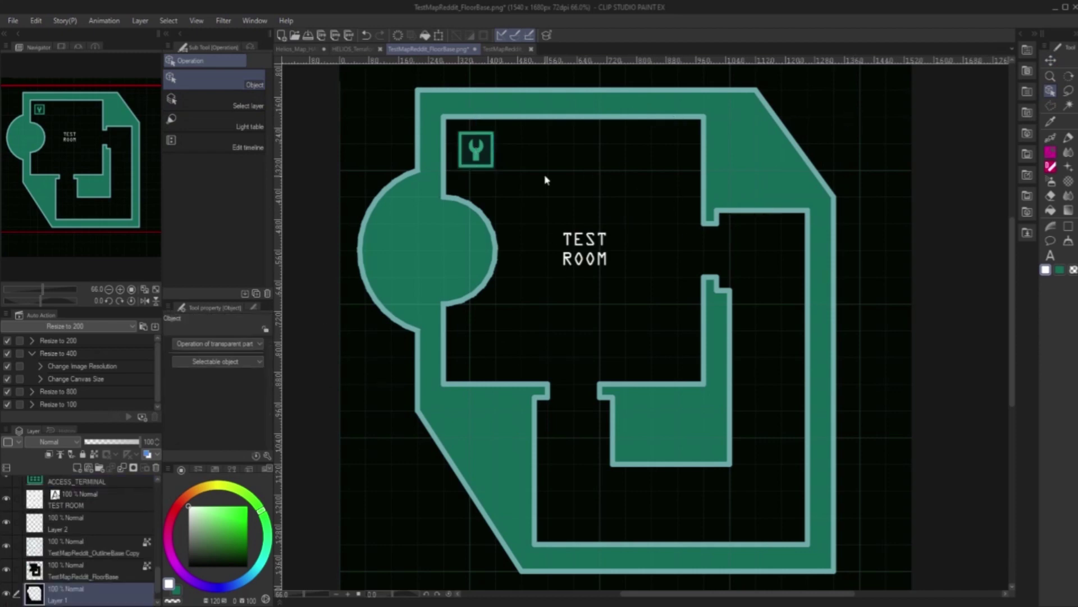
Step: Spread out the icons: medlab, eye and radioactive lower left, wrench right alcove, medkit top right, intercom
drag(477, 150, 649, 225)
drag(479, 155, 474, 357)
drag(635, 220, 516, 354)
drag(558, 185, 566, 349)
drag(611, 163, 778, 244)
drag(470, 162, 623, 150)
drag(476, 150, 380, 128)
Step: Duplicate the intercom icon with copy-paste, undoing the second copy's move
key(ctrl+c)
key(ctrl+v)
key(ctrl+c)
key(ctrl+v)
key(ctrl+z)
scroll(474, 233, up, 1)
scroll(556, 309, down, 2)
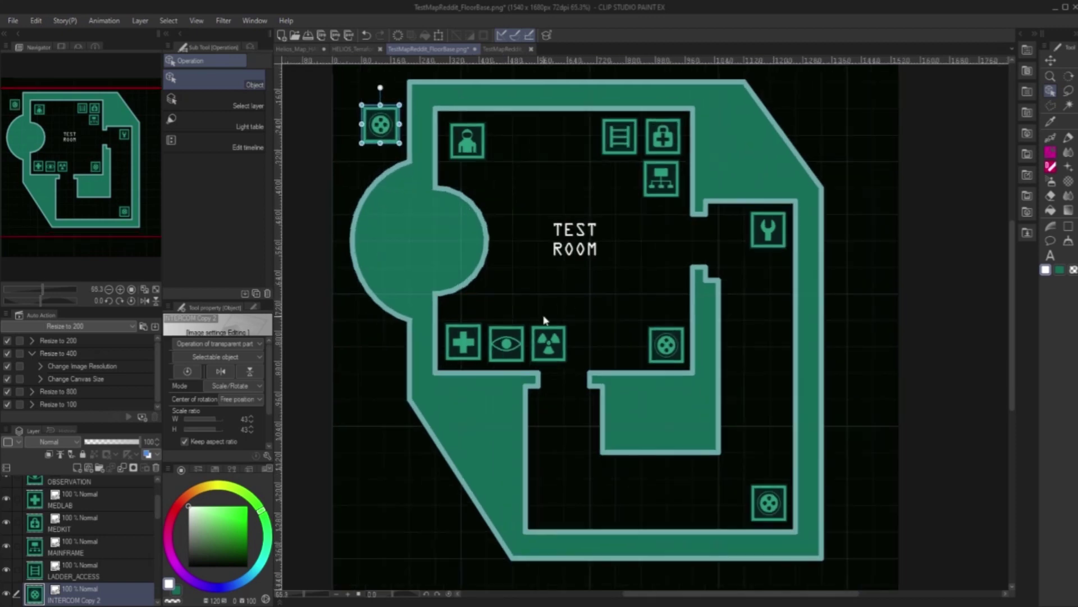
Step: Place escape-pod and cryo-pod under the wrench, adjust EVA suit, armory, bed, terminal, and move star toward TEST ROOM
drag(469, 142, 583, 282)
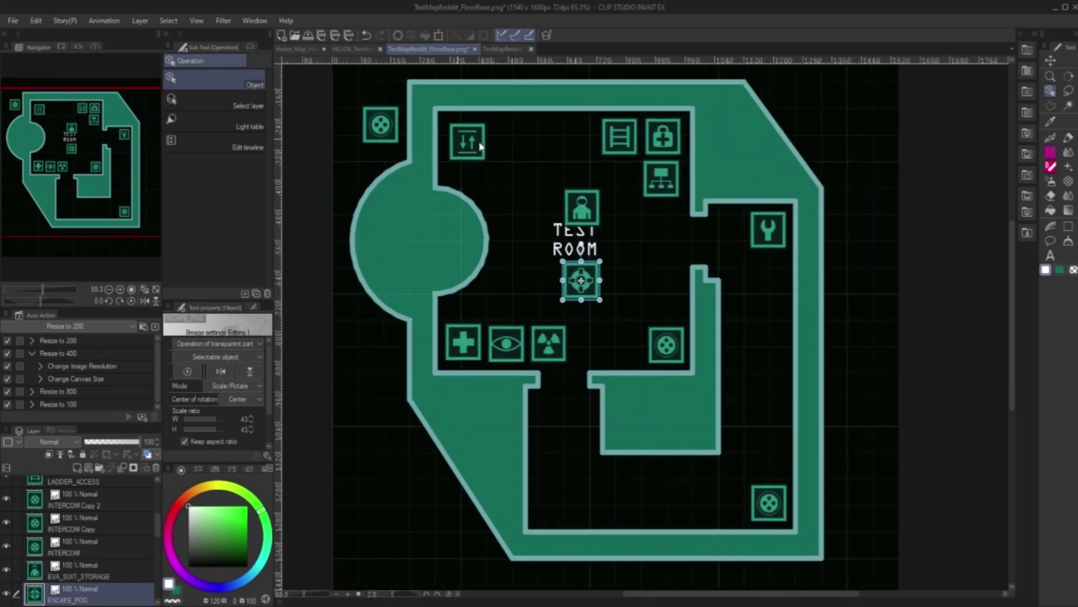
drag(471, 144, 556, 507)
drag(614, 341, 629, 346)
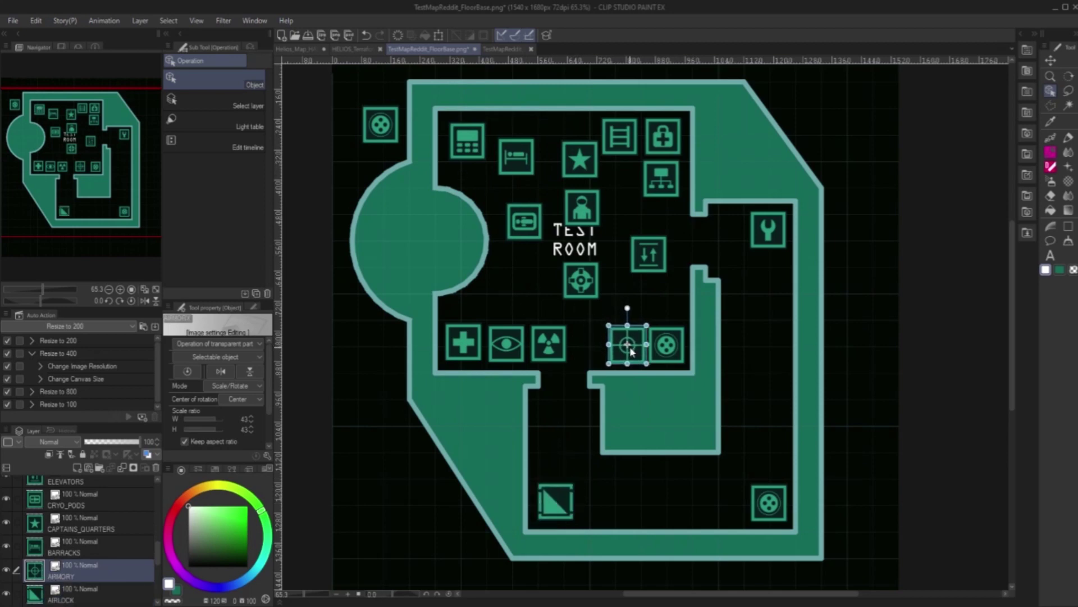
drag(585, 291, 774, 286)
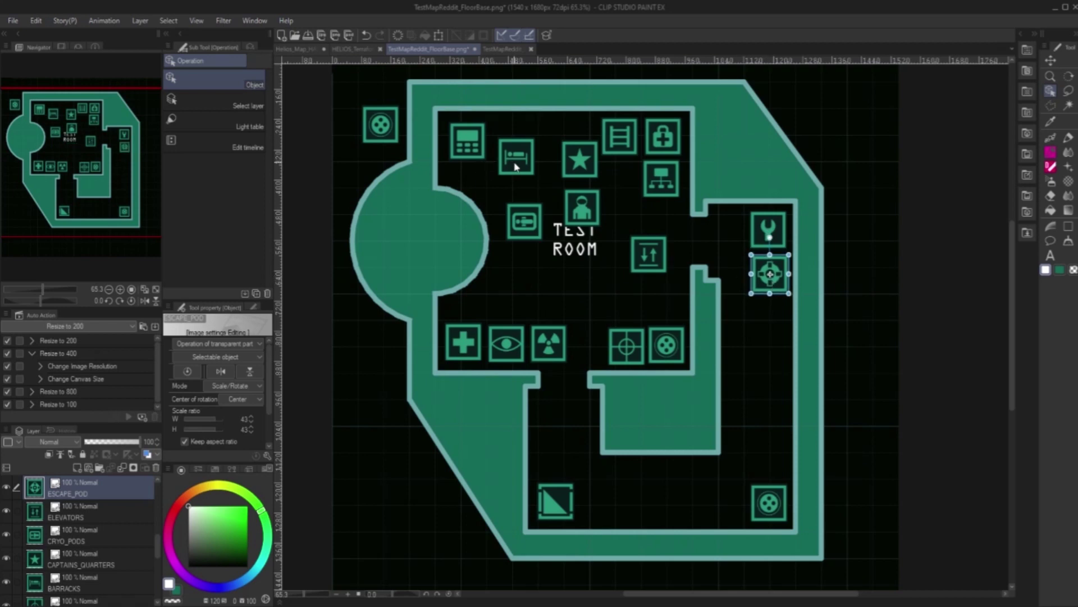
drag(522, 222, 768, 318)
drag(513, 156, 524, 208)
mouse_move(473, 145)
mouse_down()
mouse_move(493, 148)
mouse_move(482, 149)
mouse_up()
mouse_move(532, 197)
mouse_down()
mouse_move(534, 135)
mouse_move(542, 232)
mouse_move(527, 206)
mouse_move(619, 177)
mouse_move(532, 179)
mouse_up()
scroll(622, 238, down, 2)
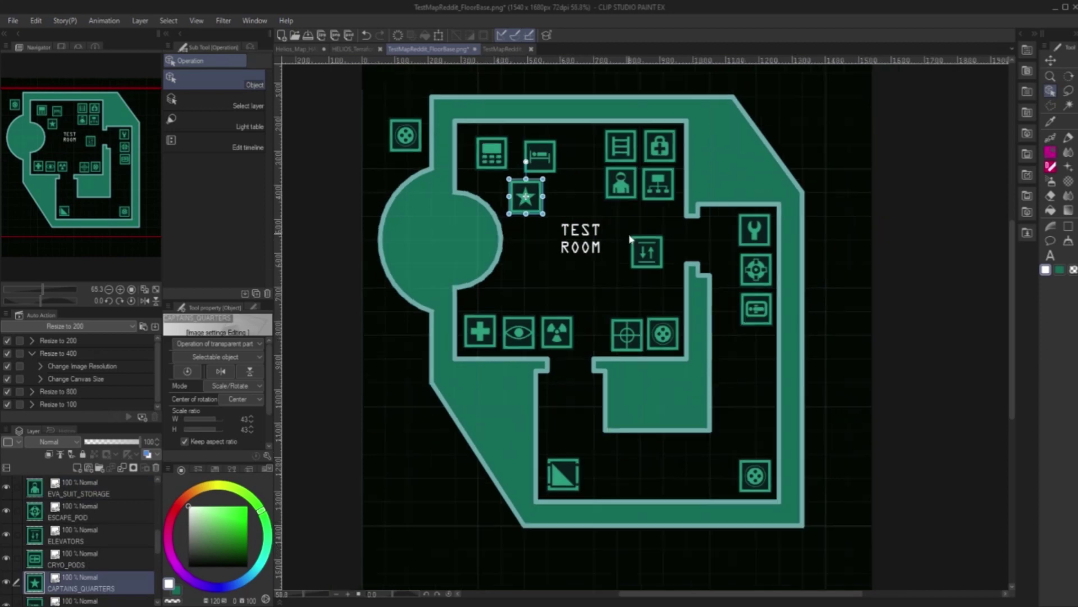
scroll(622, 238, up, 1)
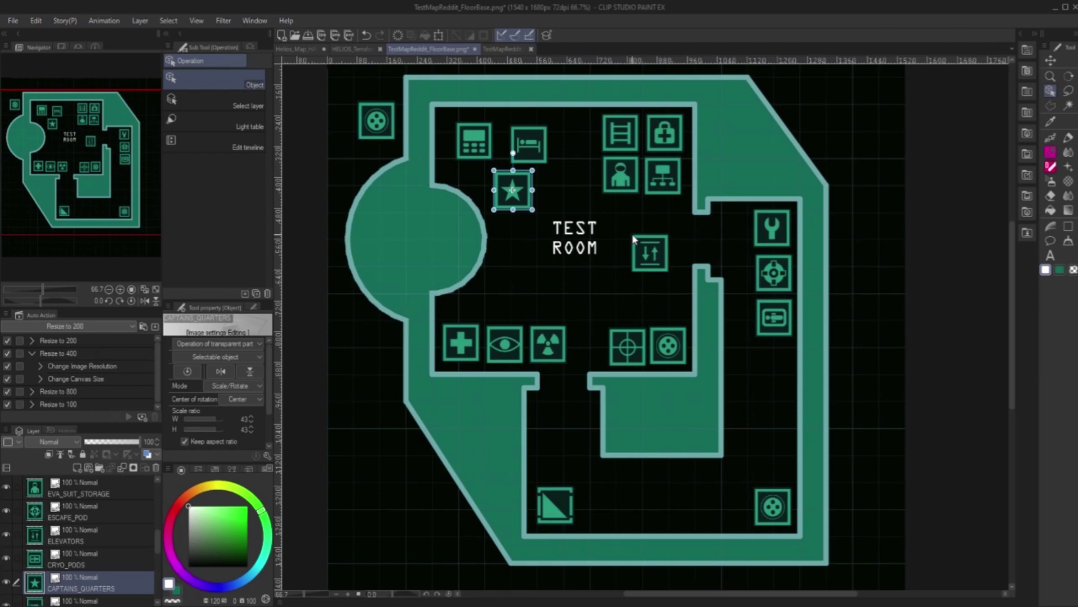
Step: Select the Workshop layer and apply a green Gradient Map correction layer over the map
scroll(92, 514, down, 5)
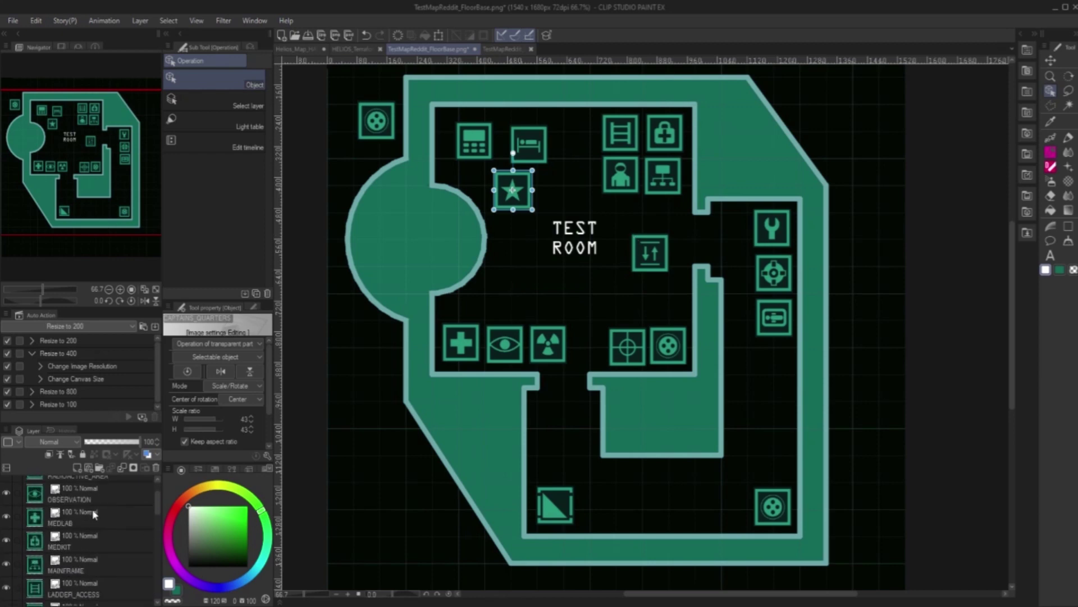
click(90, 487)
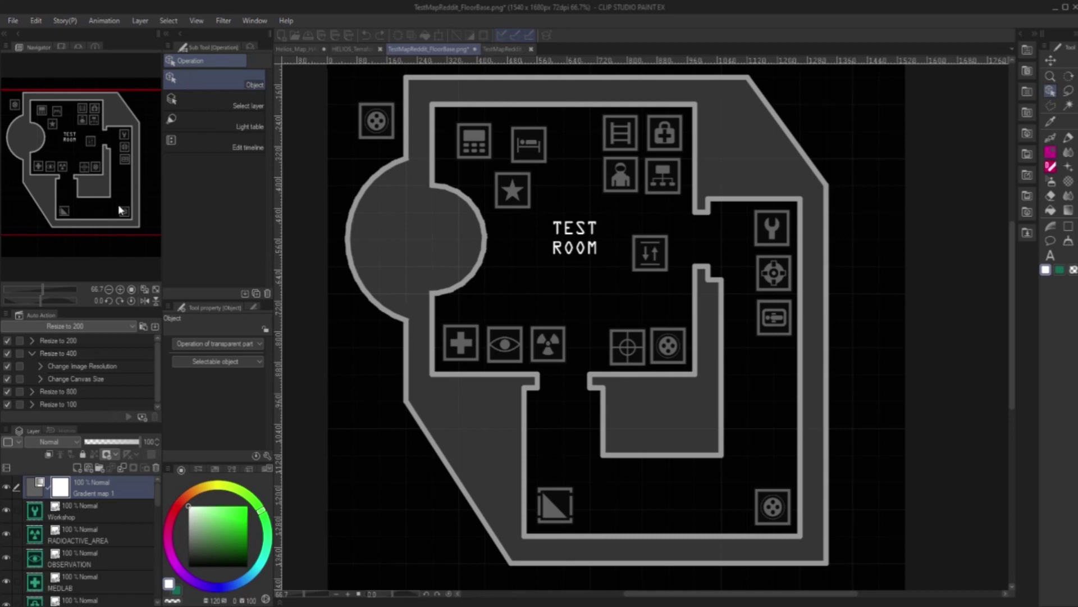
key(ctrl+z)
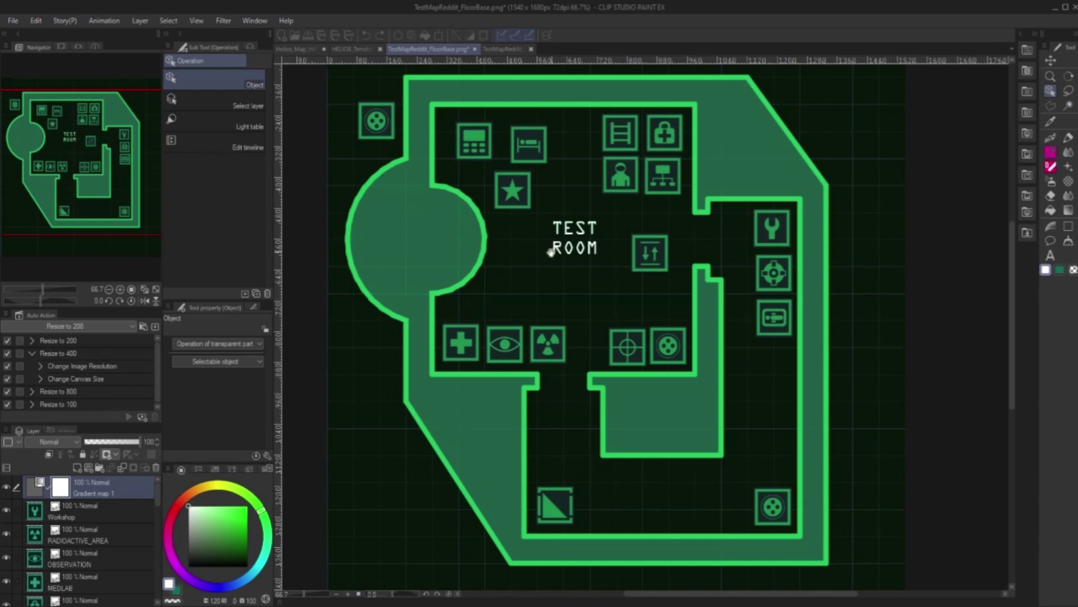
scroll(579, 241, down, 1)
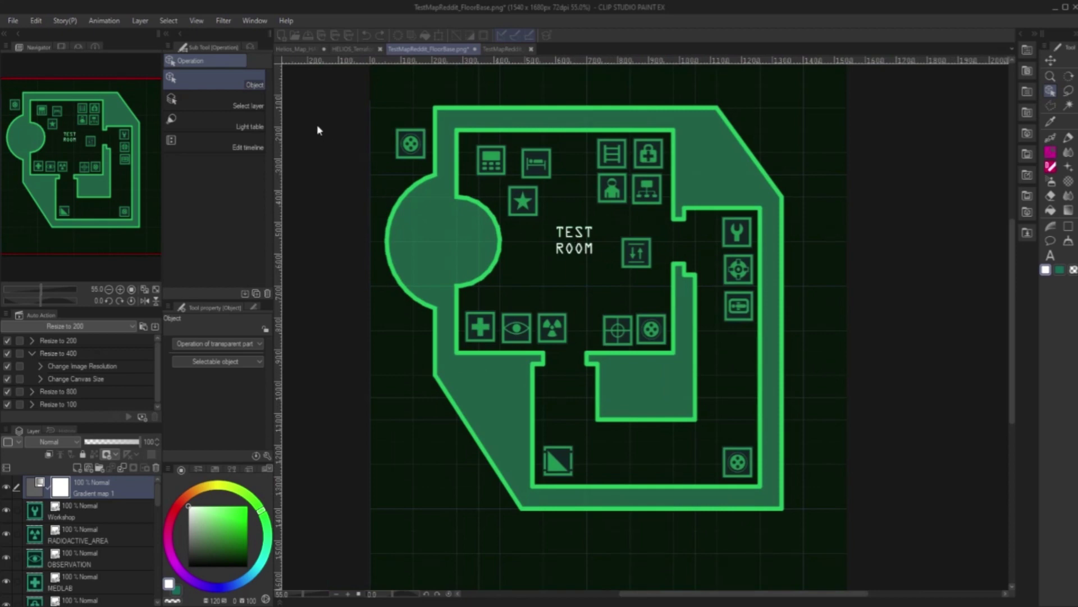
click(7, 486)
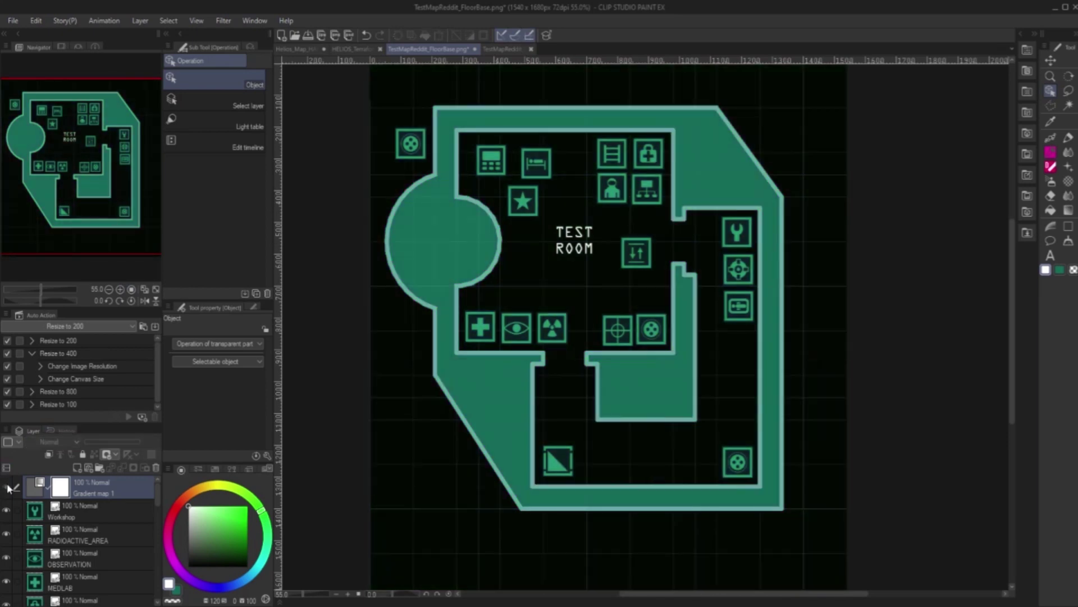
click(8, 487)
click(7, 487)
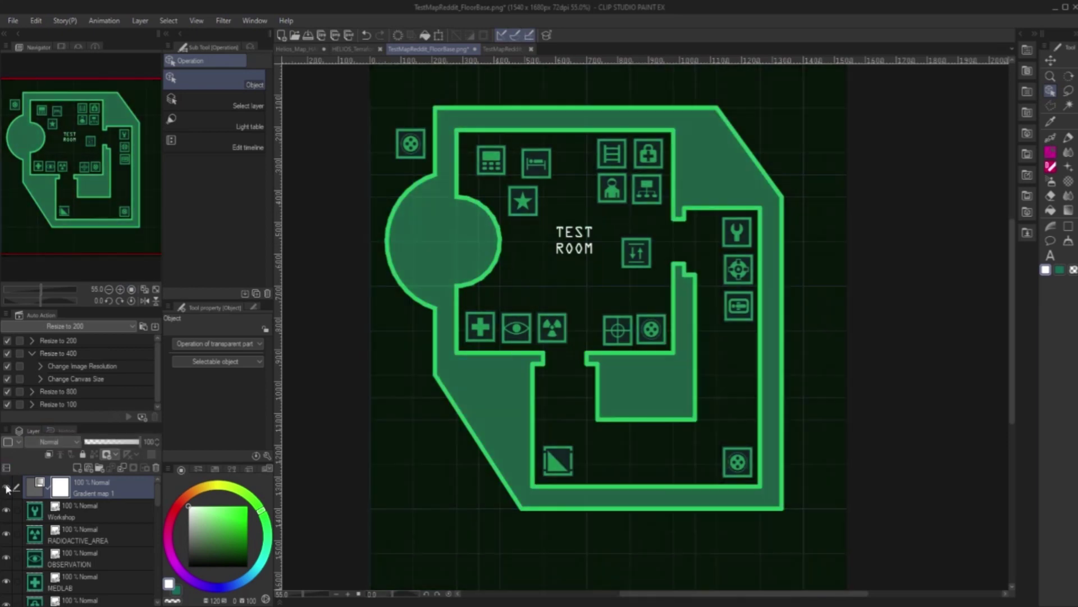
click(7, 487)
click(6, 486)
click(5, 484)
click(6, 487)
scroll(1012, 270, up, 2)
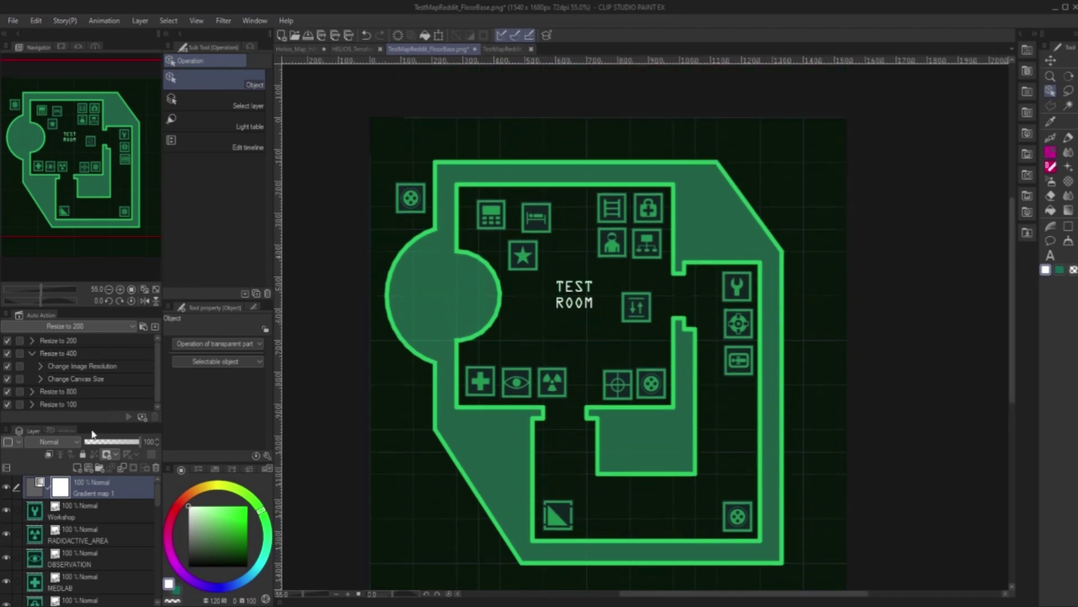
click(6, 487)
Step: Try a thin rectangular marquee strip across the top of the canvas, then deselect it
scroll(1013, 281, down, 1)
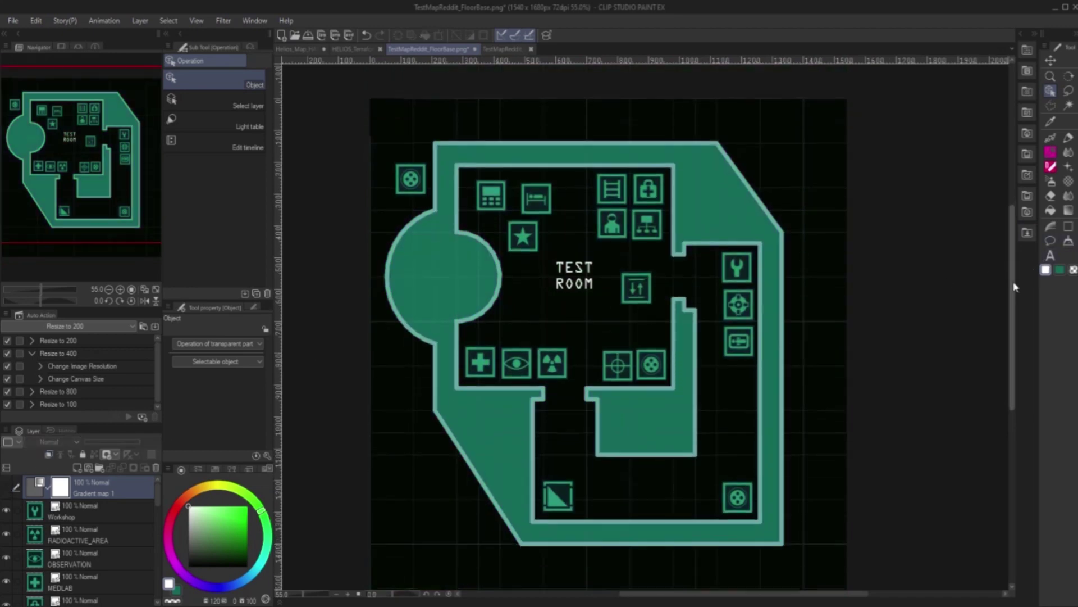
scroll(1014, 286, down, 1)
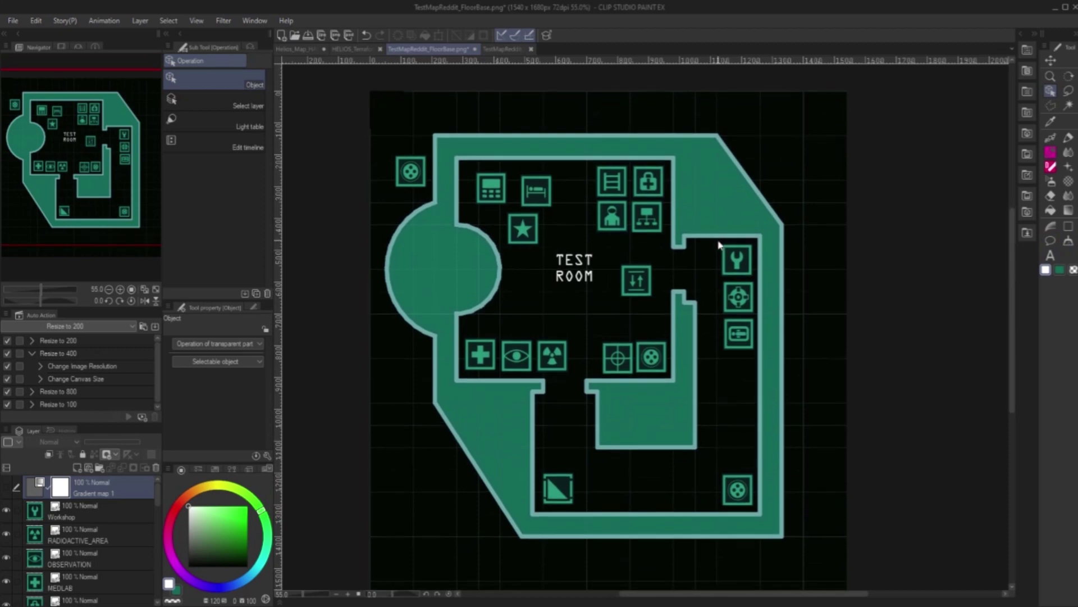
click(1051, 105)
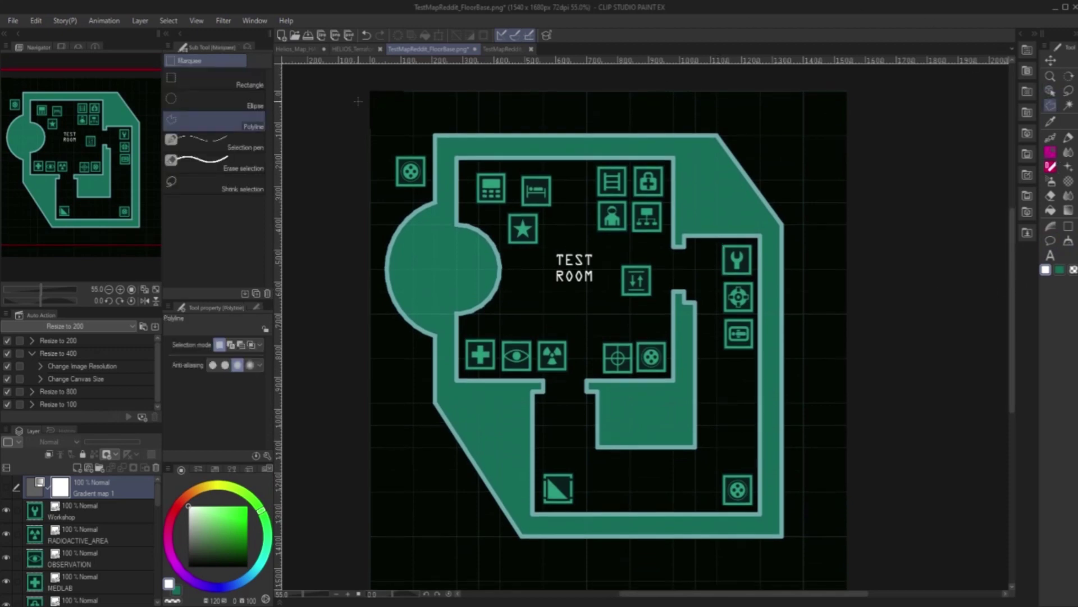
click(243, 83)
drag(370, 80, 903, 95)
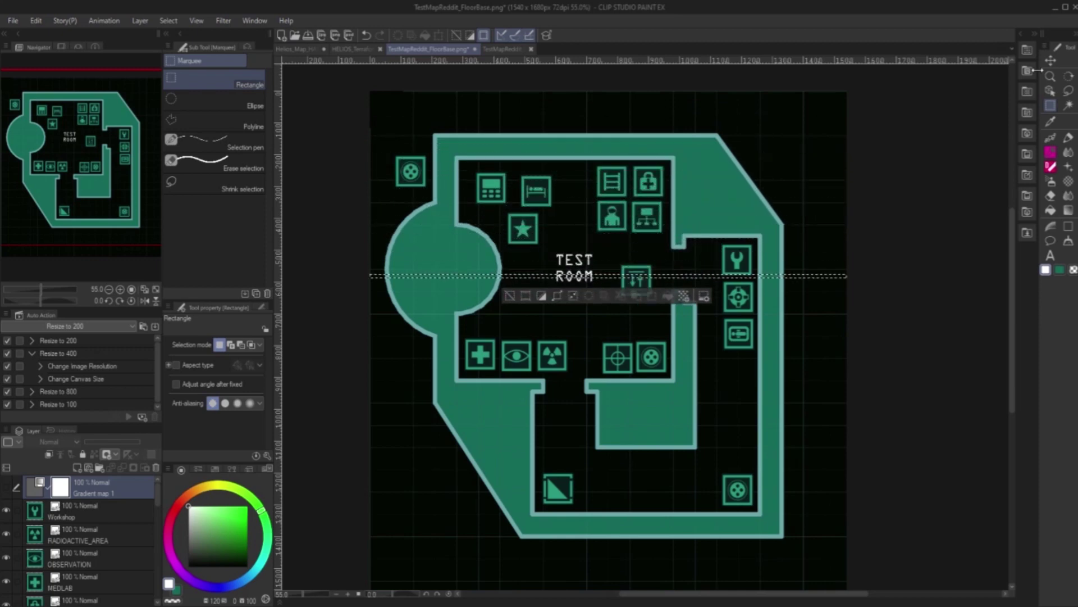
key(ctrl+d)
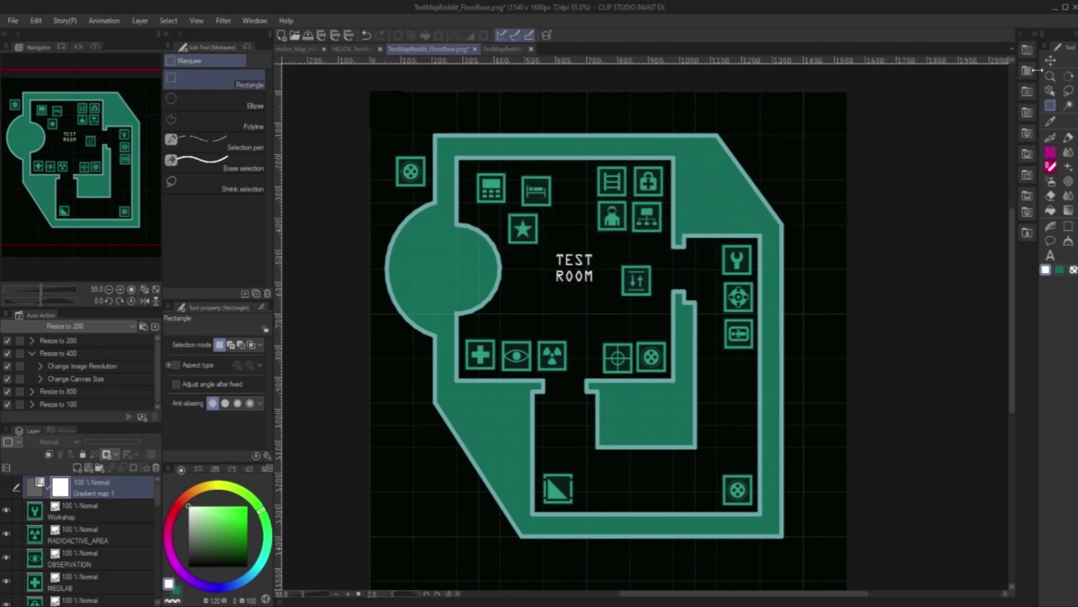
click(14, 23)
click(241, 219)
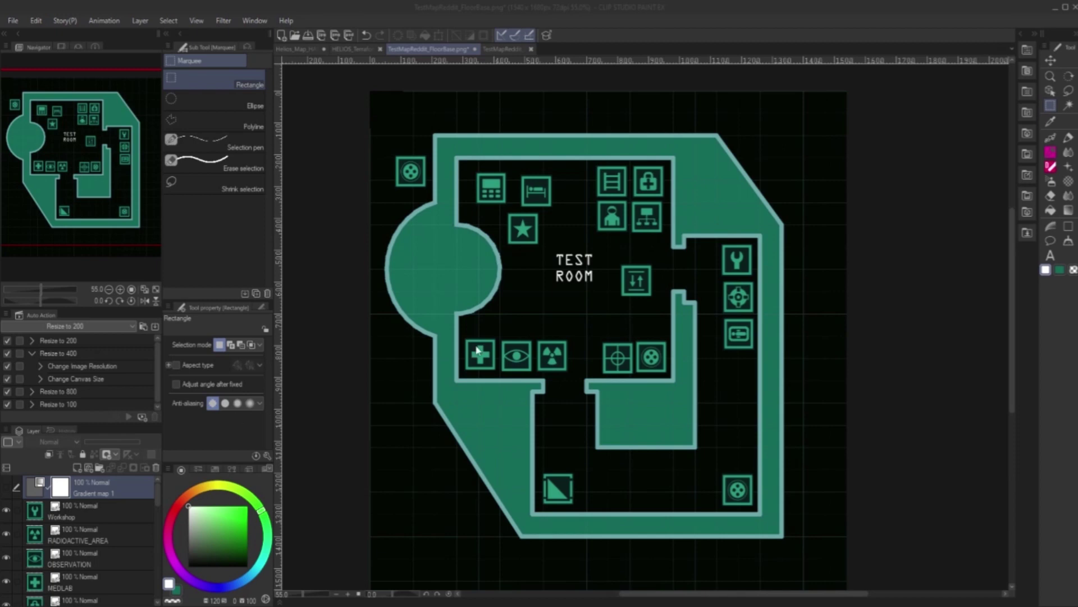
Step: Drop the Scanline_320x240x4 image onto the canvas and enlarge it to 185% to cover the map
drag(230, 419, 563, 309)
scroll(563, 308, down, 1)
scroll(563, 308, down, 1)
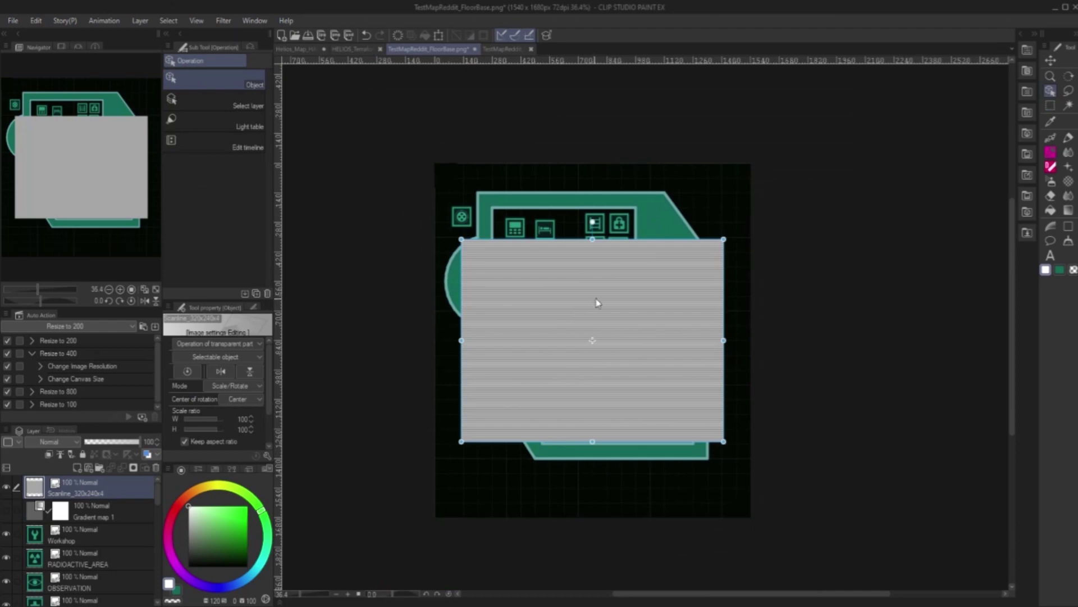
drag(750, 173, 830, 161)
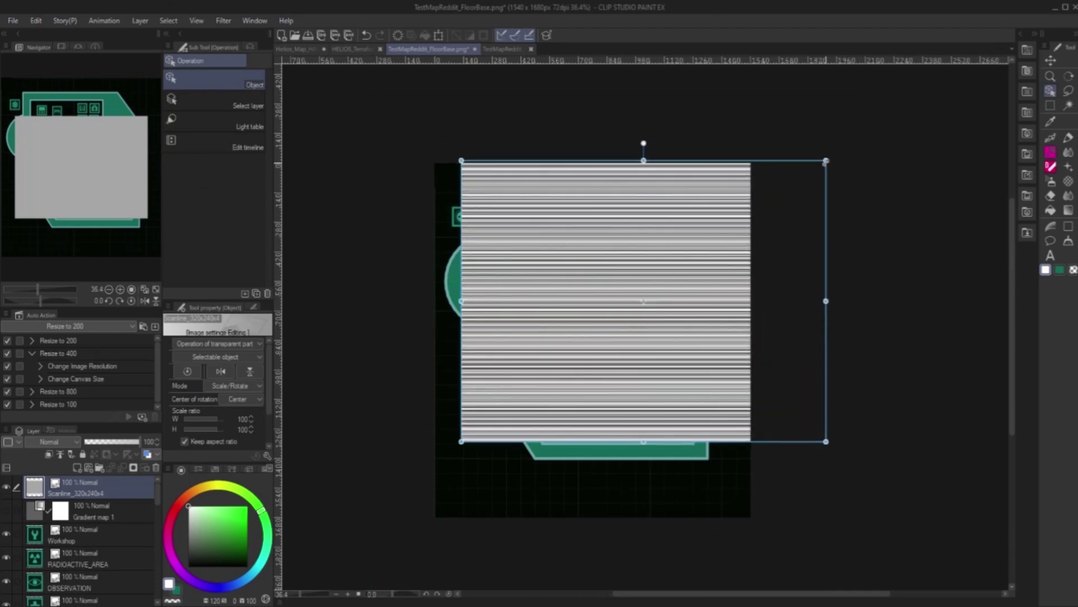
drag(461, 443, 339, 535)
scroll(684, 373, up, 3)
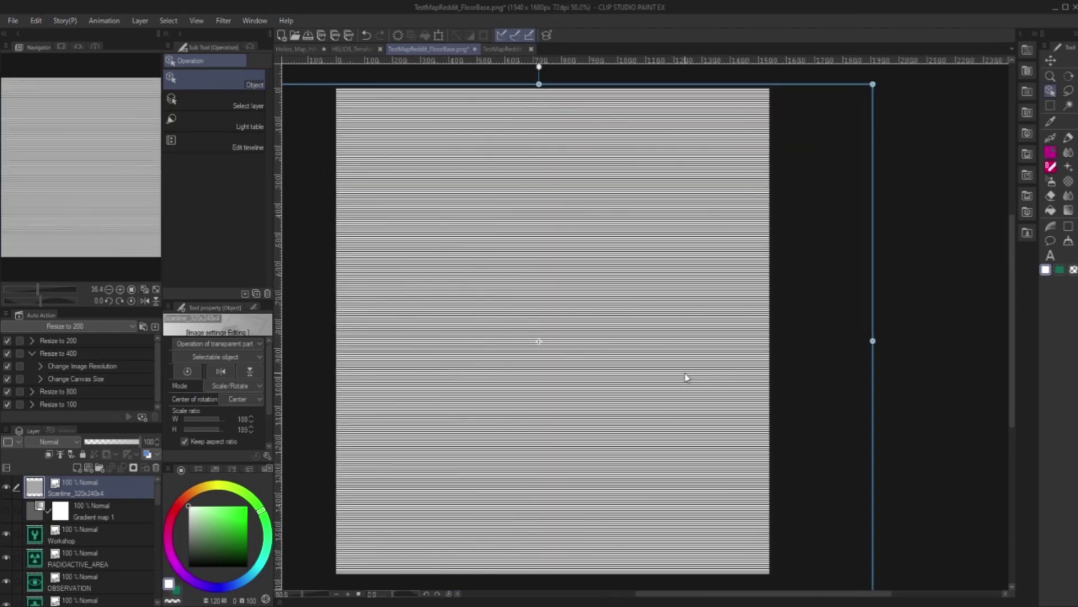
scroll(672, 363, down, 3)
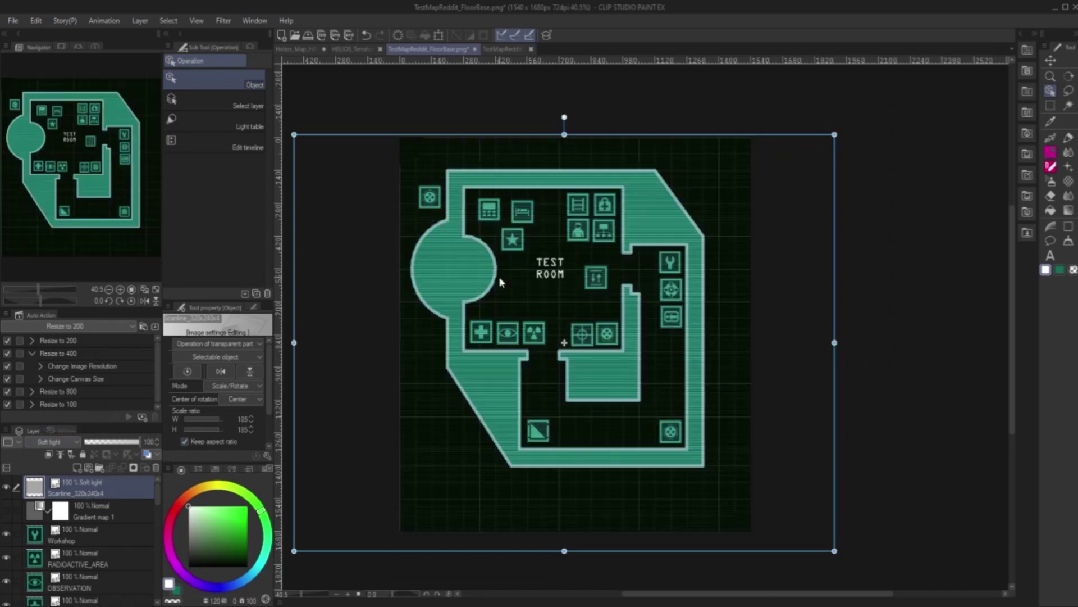
scroll(524, 287, up, 5)
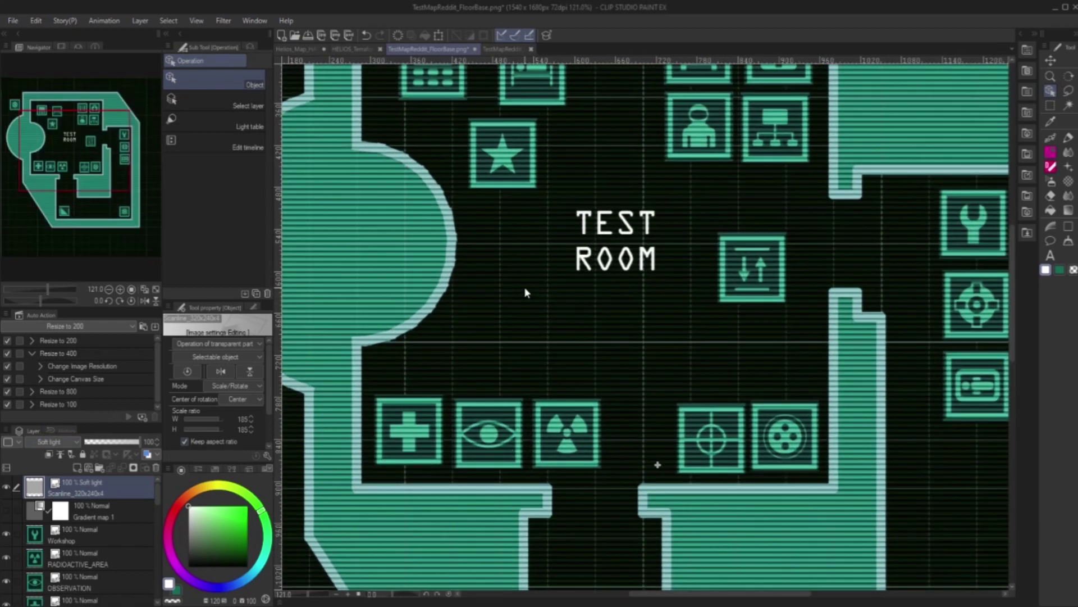
scroll(524, 286, down, 3)
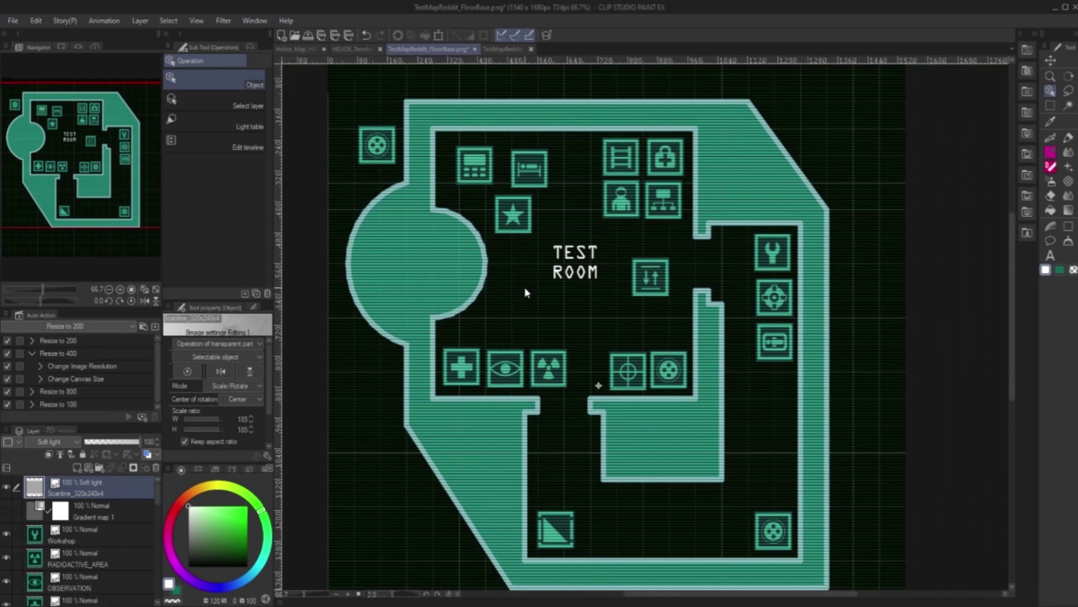
Step: Set the scanline layer to Soft light at 60% opacity, then select the Workshop layer
click(117, 442)
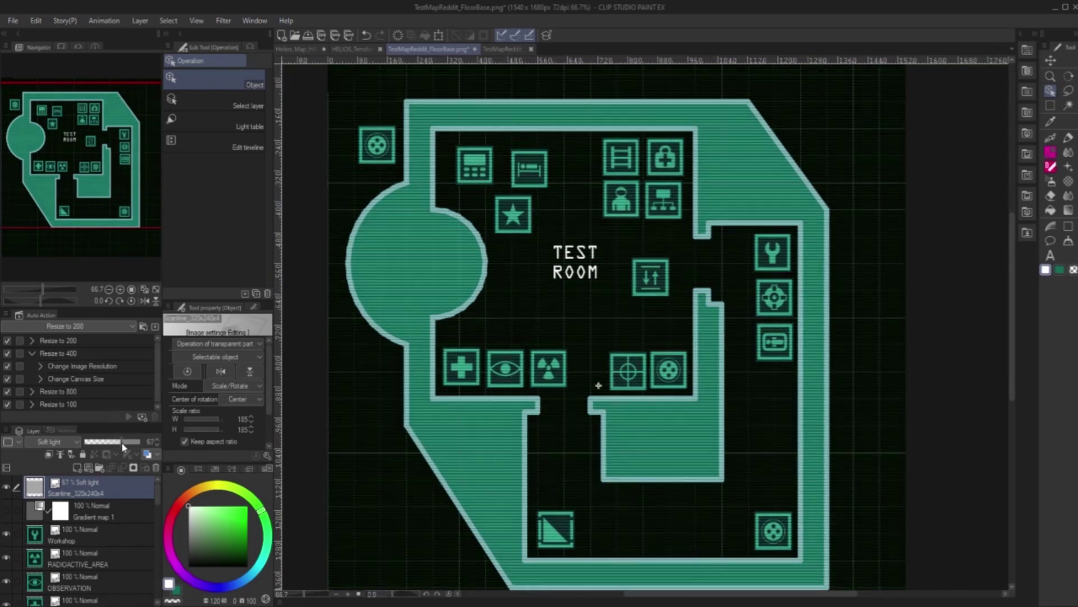
click(117, 441)
scroll(601, 300, up, 1)
scroll(601, 300, down, 3)
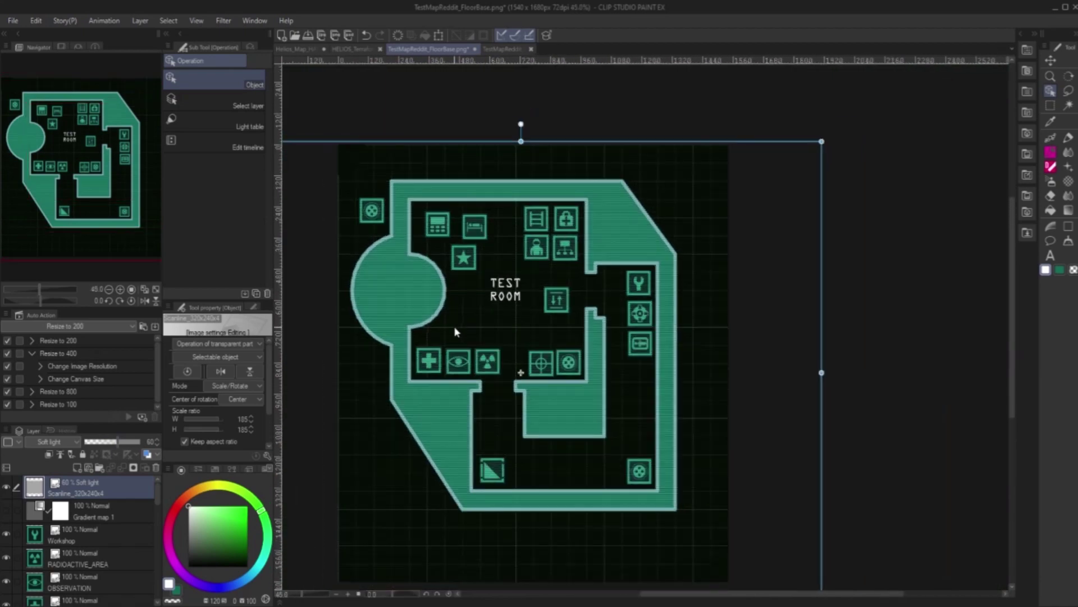
scroll(1014, 253, down, 1)
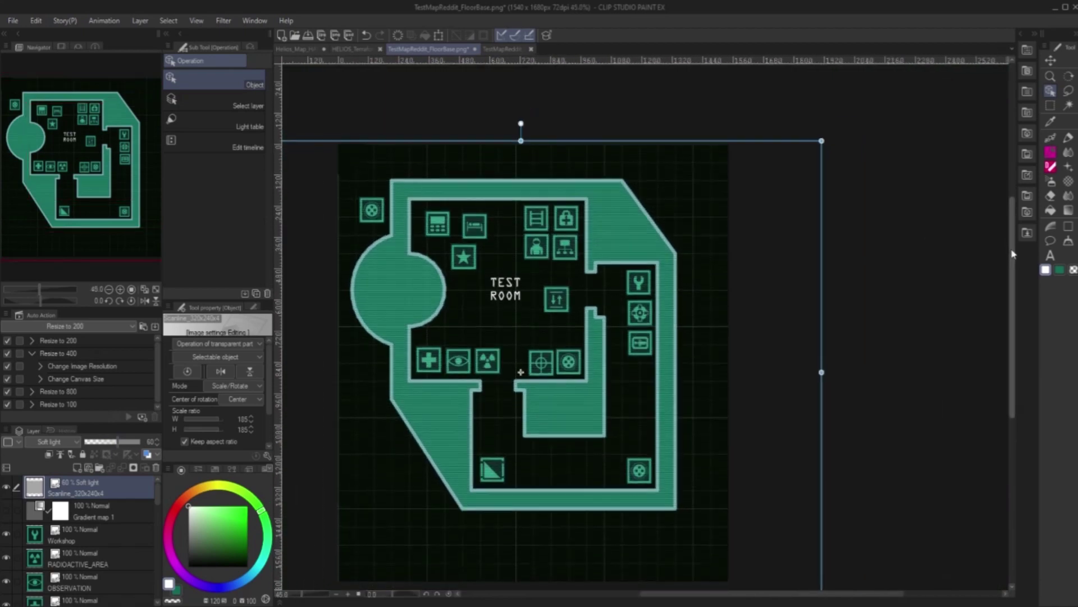
drag(664, 587, 648, 588)
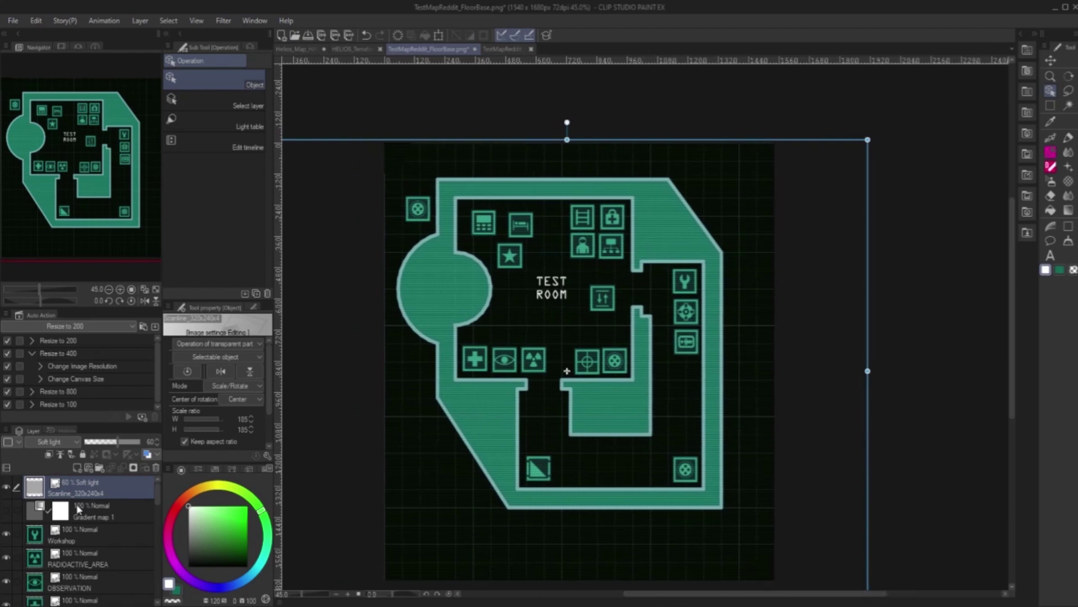
click(67, 534)
Step: Add a new layer, hide the scanline, sample the pale teal outline, and choose Figure > Straight line
click(76, 470)
scroll(609, 332, up, 2)
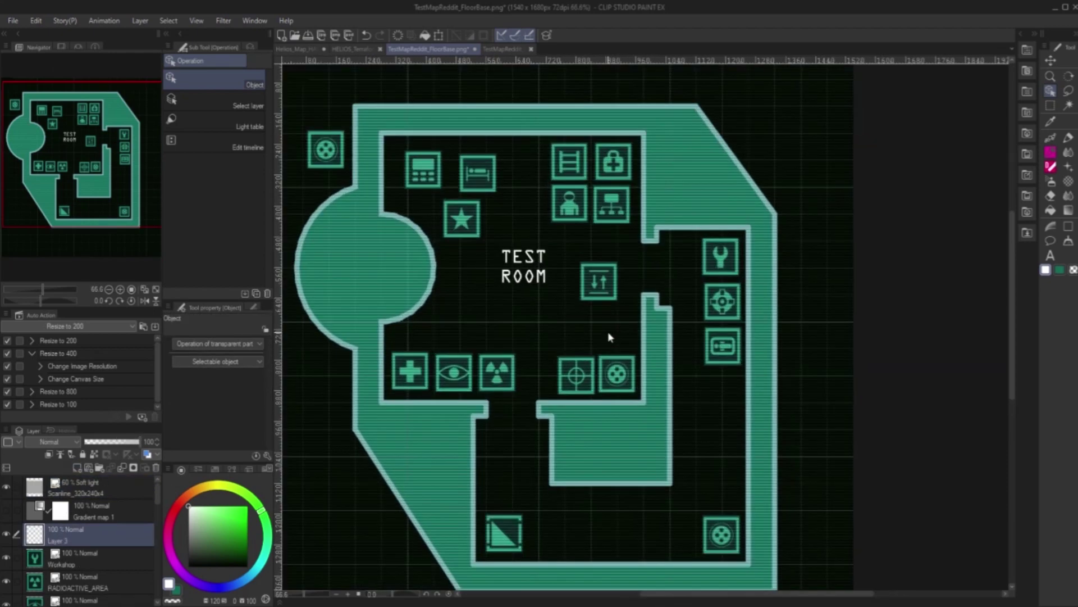
scroll(697, 202, up, 4)
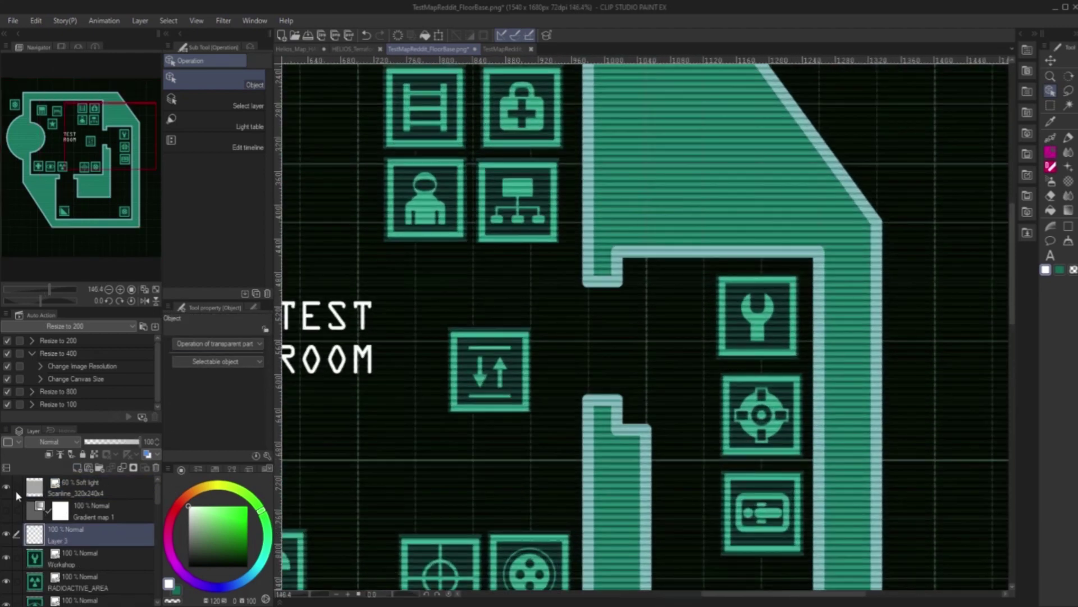
click(7, 491)
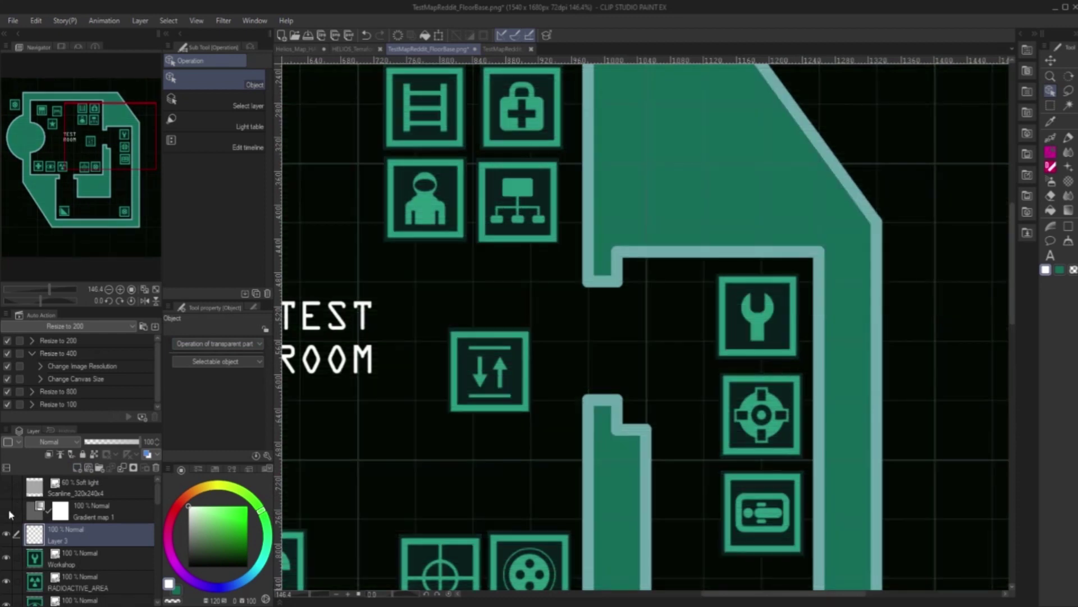
click(1050, 121)
click(735, 248)
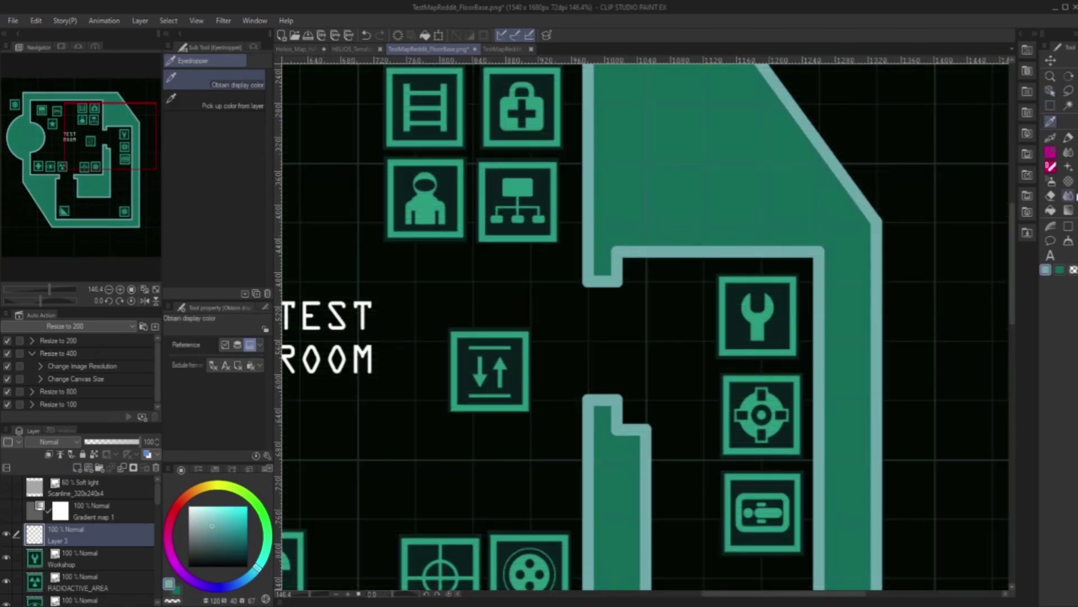
click(1068, 226)
scroll(967, 211, down, 2)
click(214, 98)
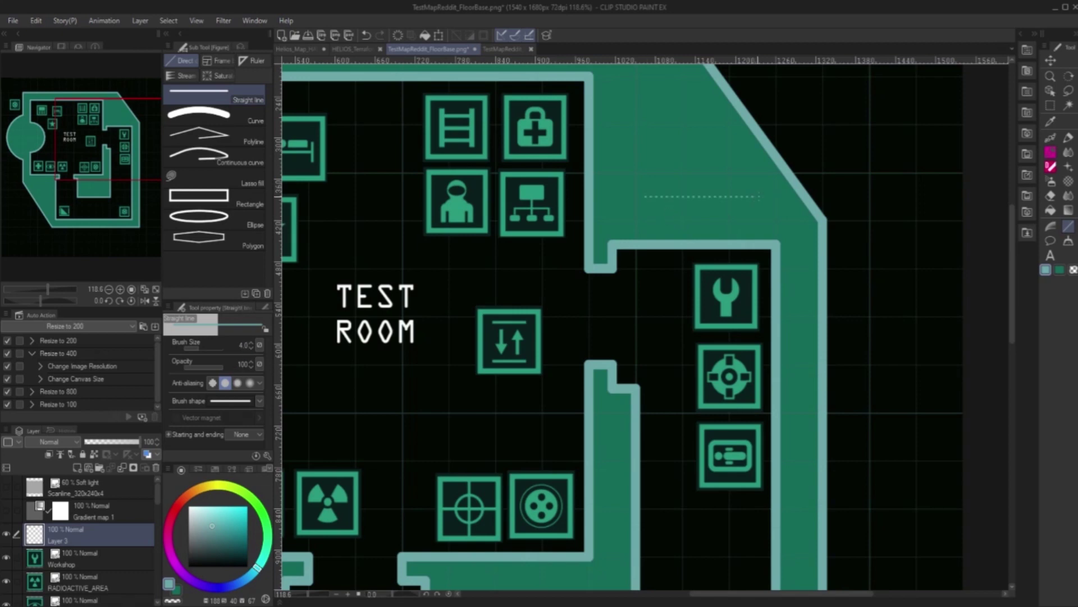
Step: At size 12, draw dotted lines along the corridor's top and down its right side
key(ctrl+z)
click(551, 193)
key(bracketright)
key(bracketright)
key(bracketright)
key(bracketright)
key(bracketright)
key(bracketright)
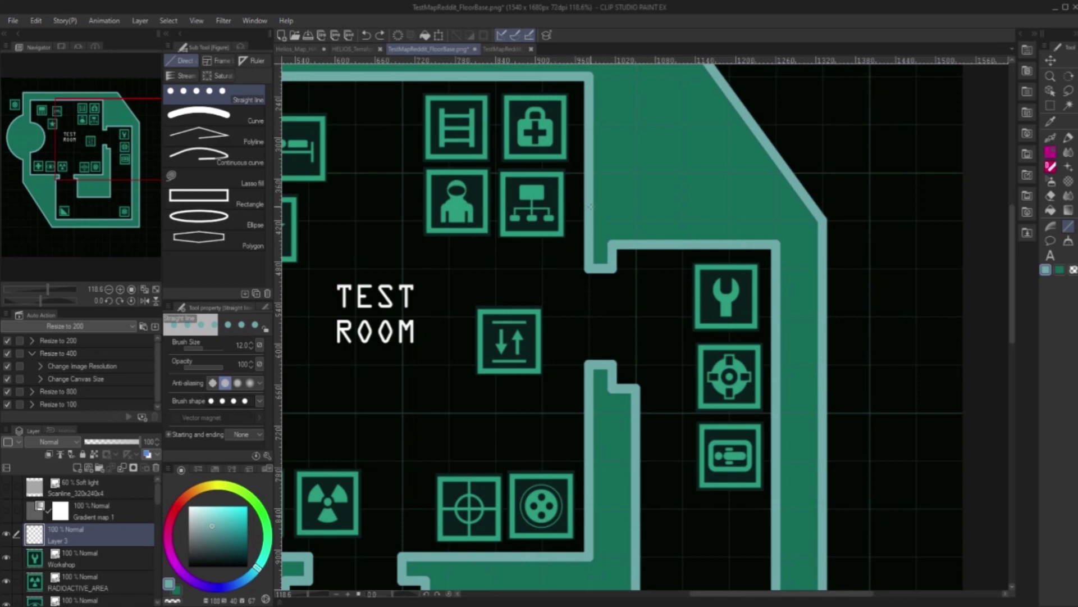
drag(589, 207, 782, 208)
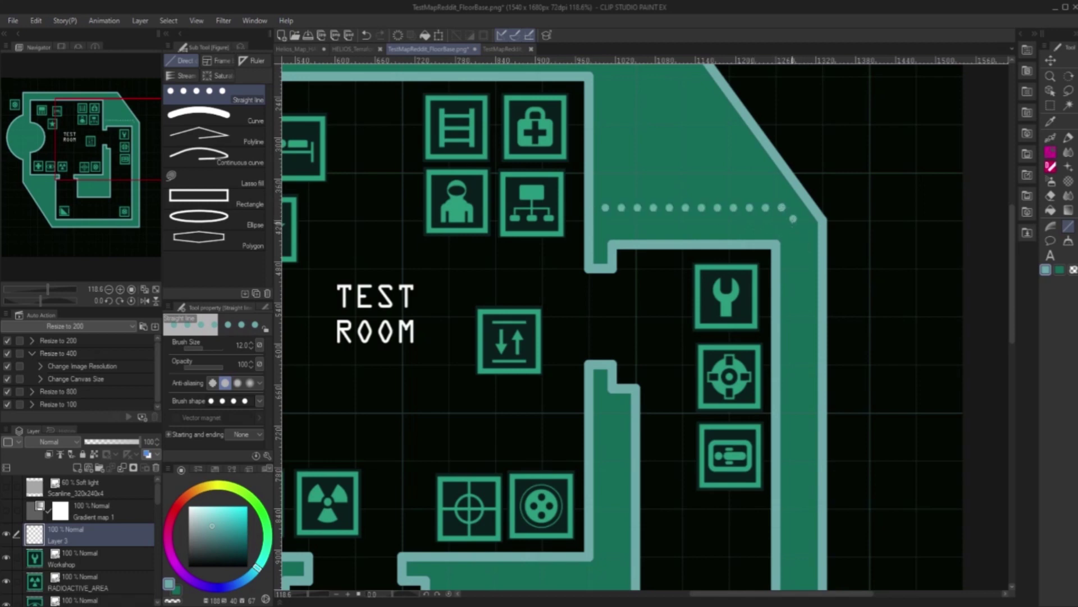
drag(792, 218, 794, 543)
Step: Extend the dotted vent line along the corridor's bottom edge
scroll(808, 475, down, 2)
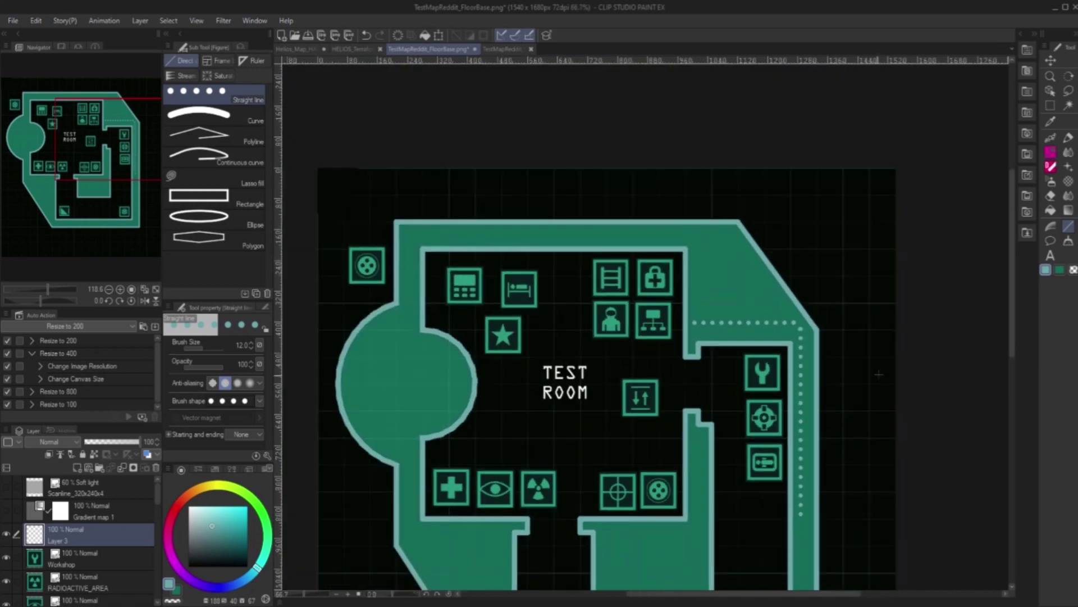
drag(1019, 252, 1019, 329)
scroll(898, 393, up, 2)
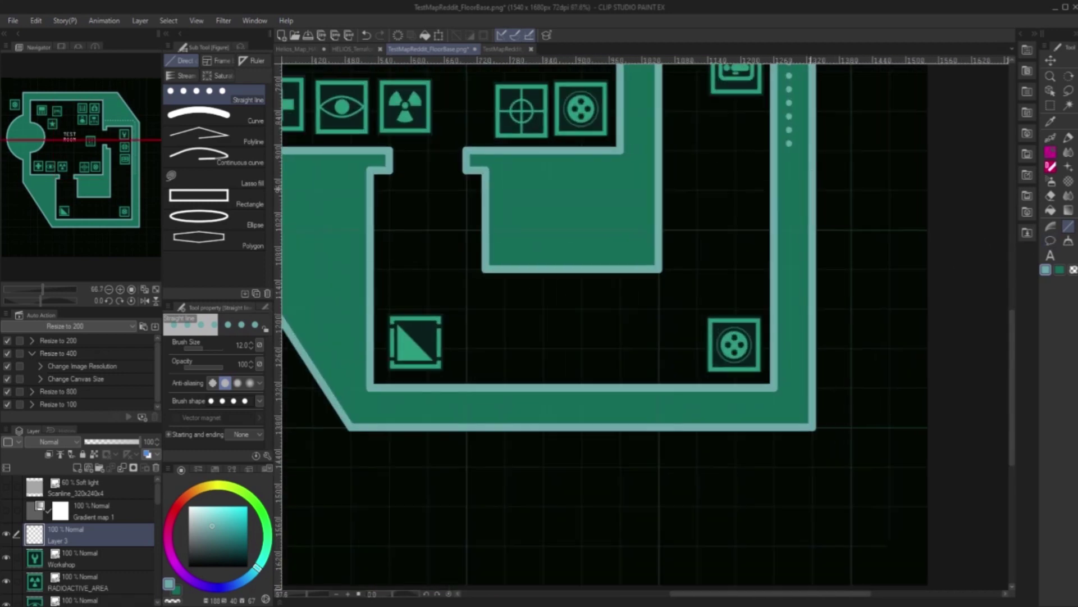
mouse_move(789, 143)
mouse_down()
mouse_move(796, 413)
mouse_move(788, 400)
mouse_move(618, 399)
mouse_up()
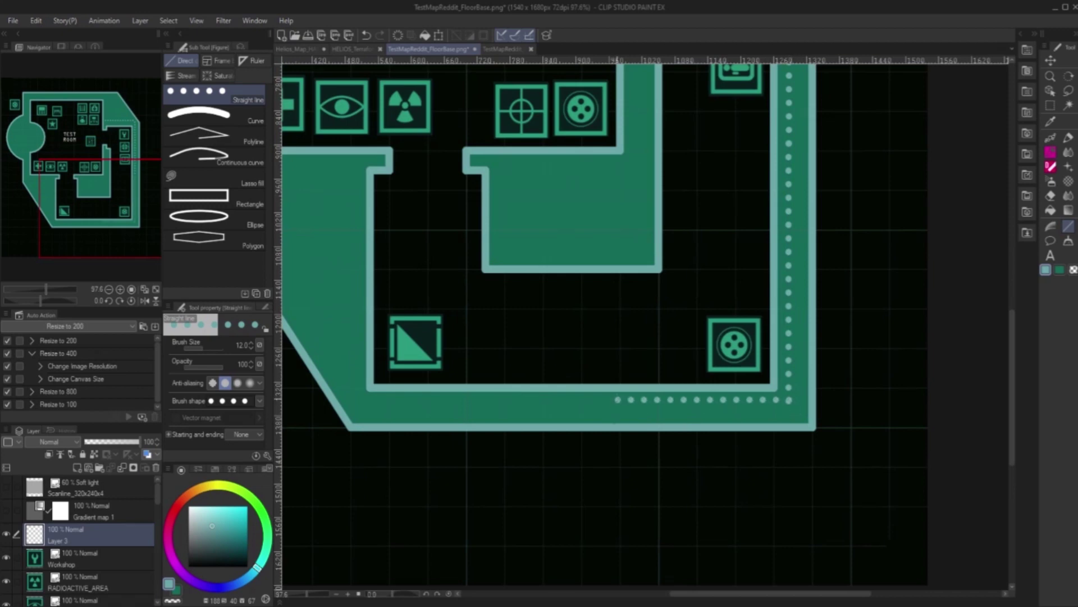
scroll(730, 365, down, 3)
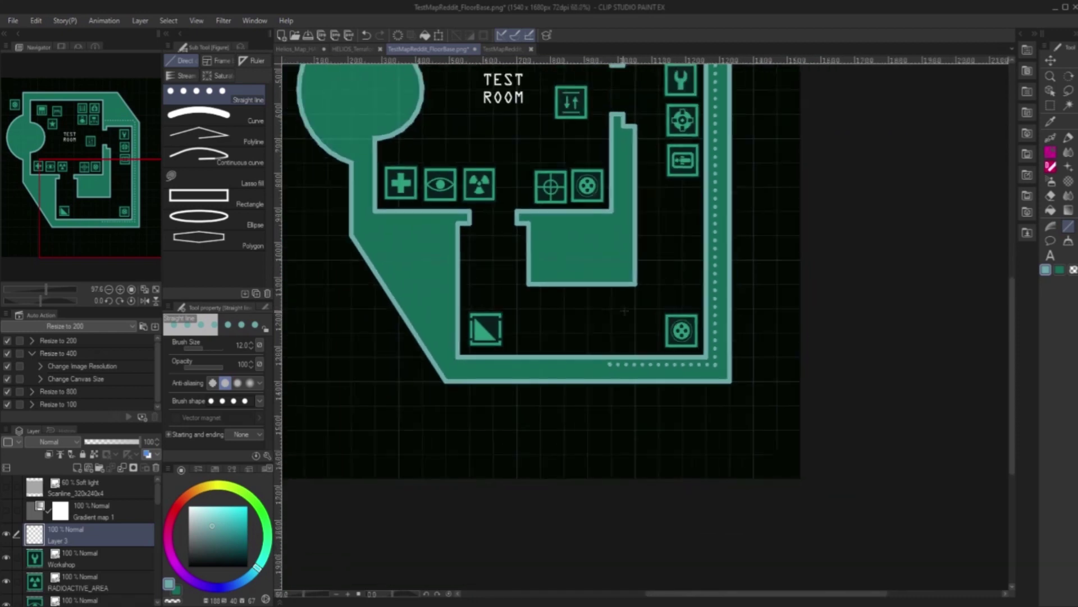
scroll(730, 365, up, 4)
scroll(591, 354, down, 4)
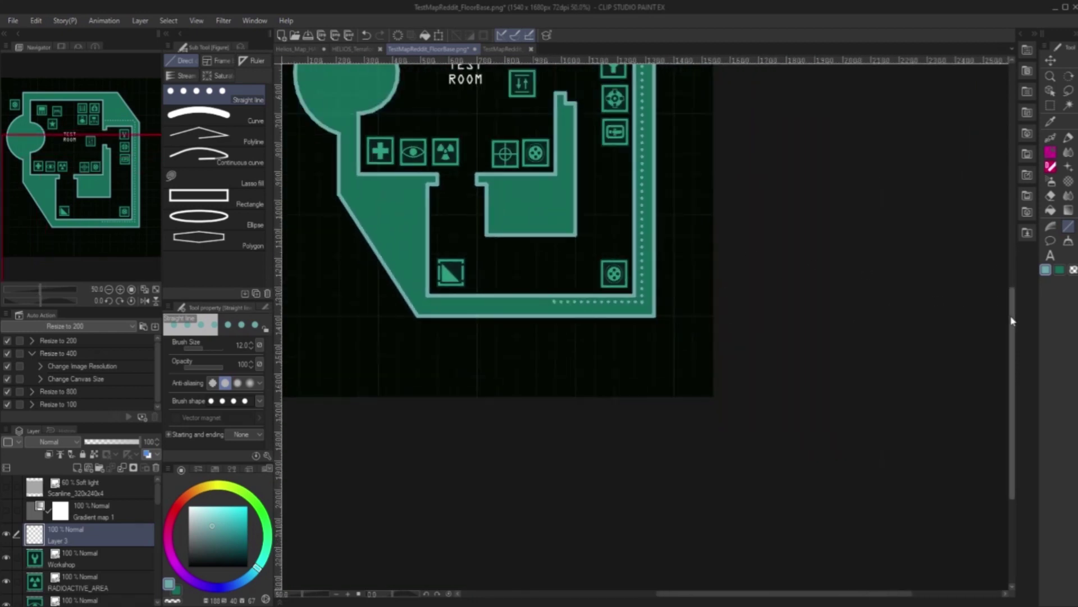
scroll(1005, 285, up, 5)
scroll(991, 238, down, 1)
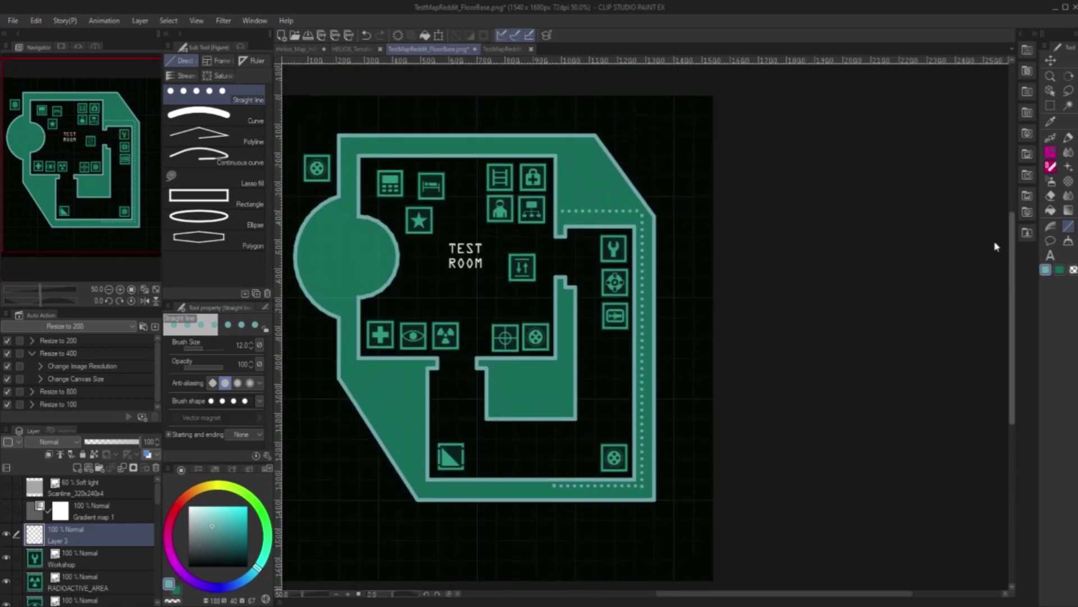
scroll(997, 247, up, 1)
Step: Turn the Scanline overlay layer back on
scroll(996, 247, down, 1)
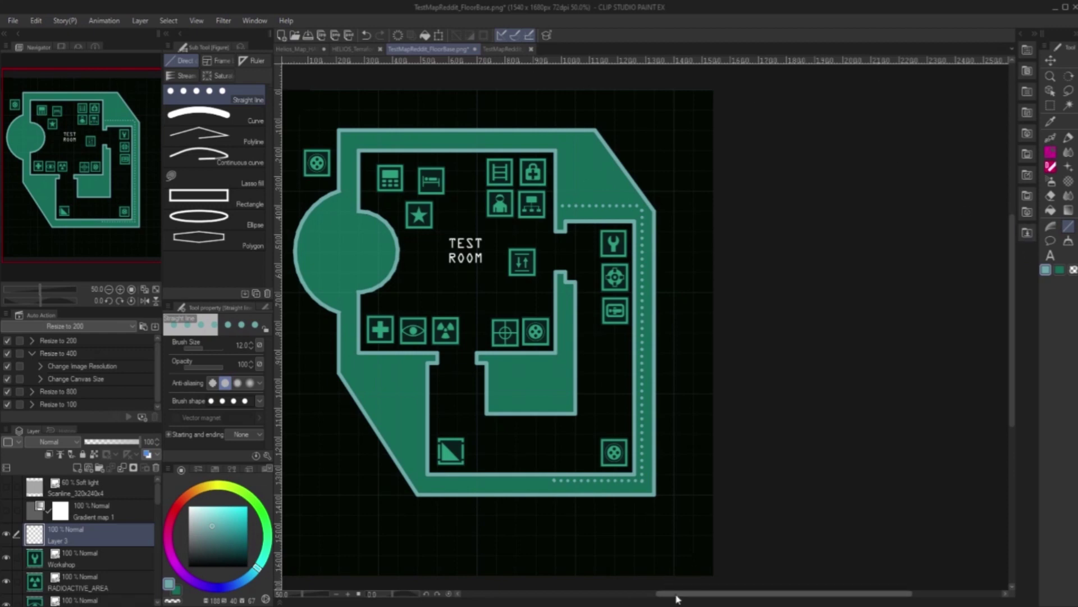
drag(676, 594, 656, 596)
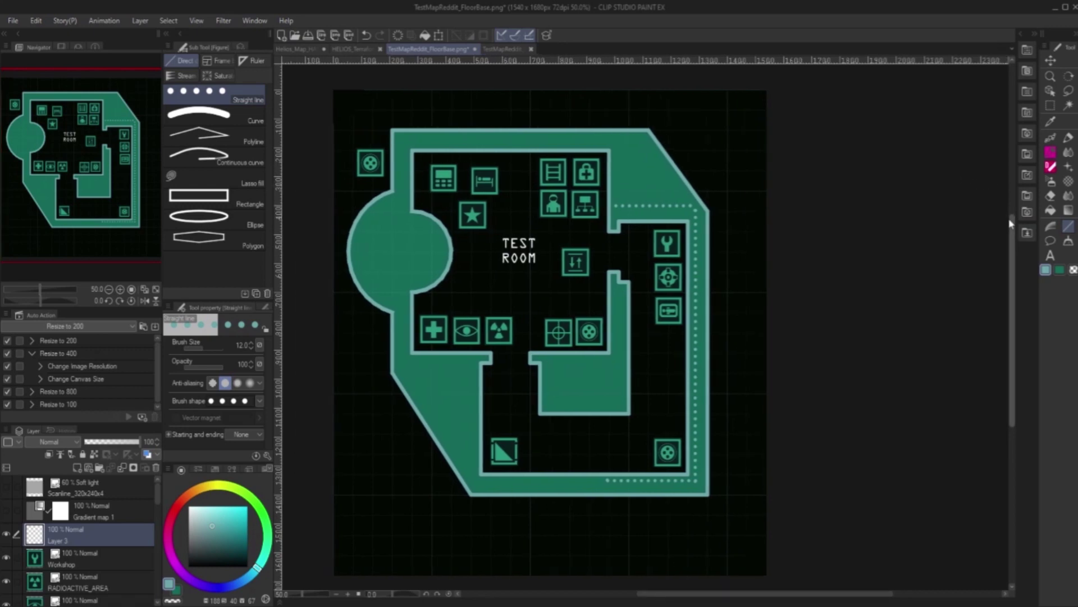
drag(1014, 231, 1017, 236)
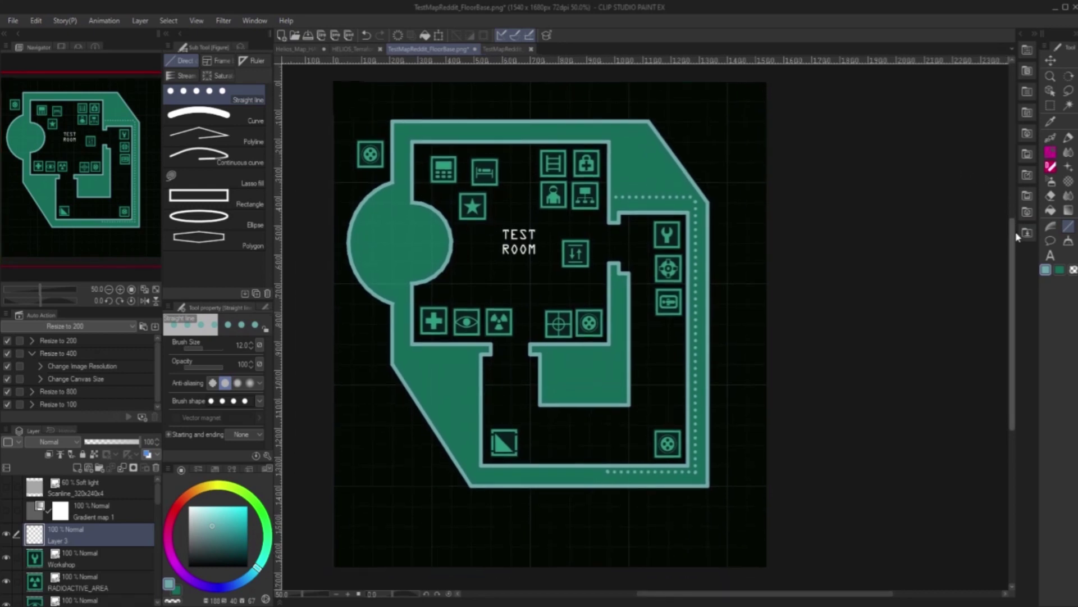
click(6, 485)
Step: Toggle Gradient map 1 on and off to compare, leaving it hidden
click(7, 510)
click(8, 511)
click(8, 511)
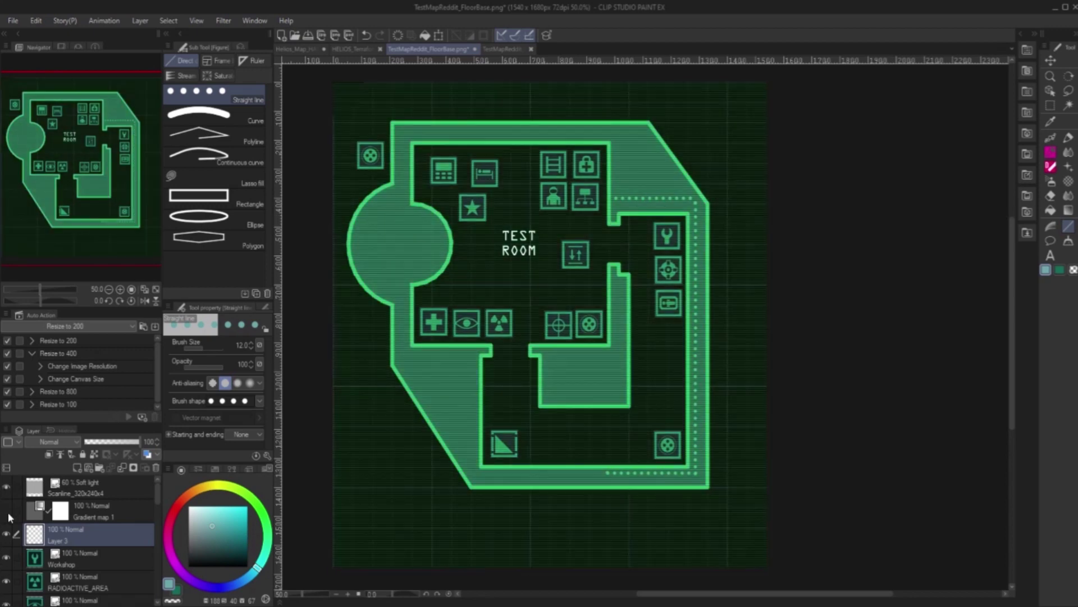
click(8, 511)
click(8, 511)
click(8, 511)
click(8, 511)
click(8, 512)
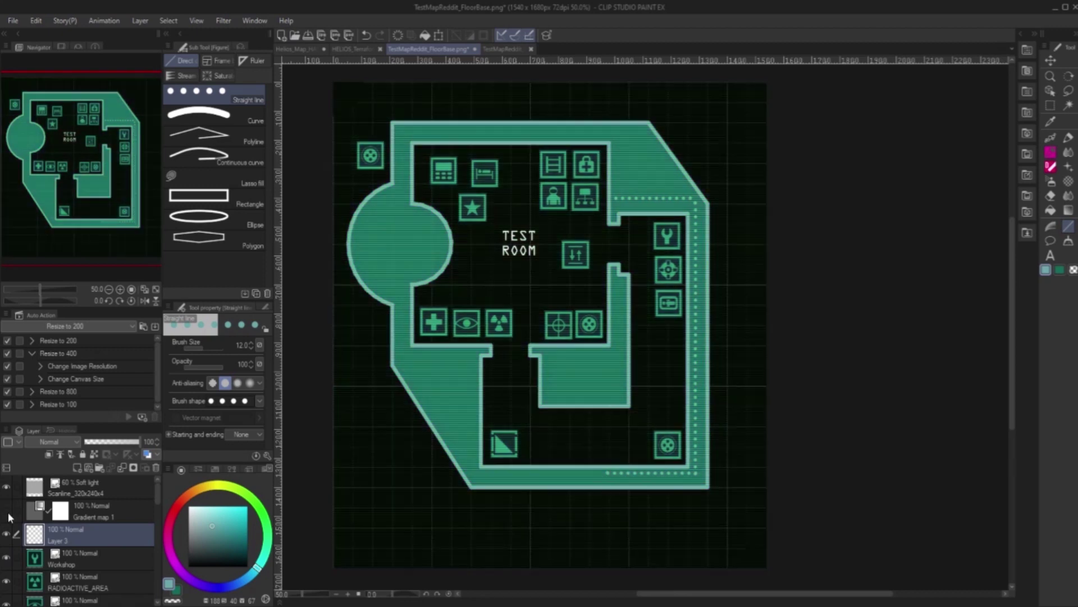
click(8, 511)
click(8, 511)
Step: Add Layer 4 for the doors and choose the Figure > Rectangle tool at brush size 10
scroll(692, 223, up, 4)
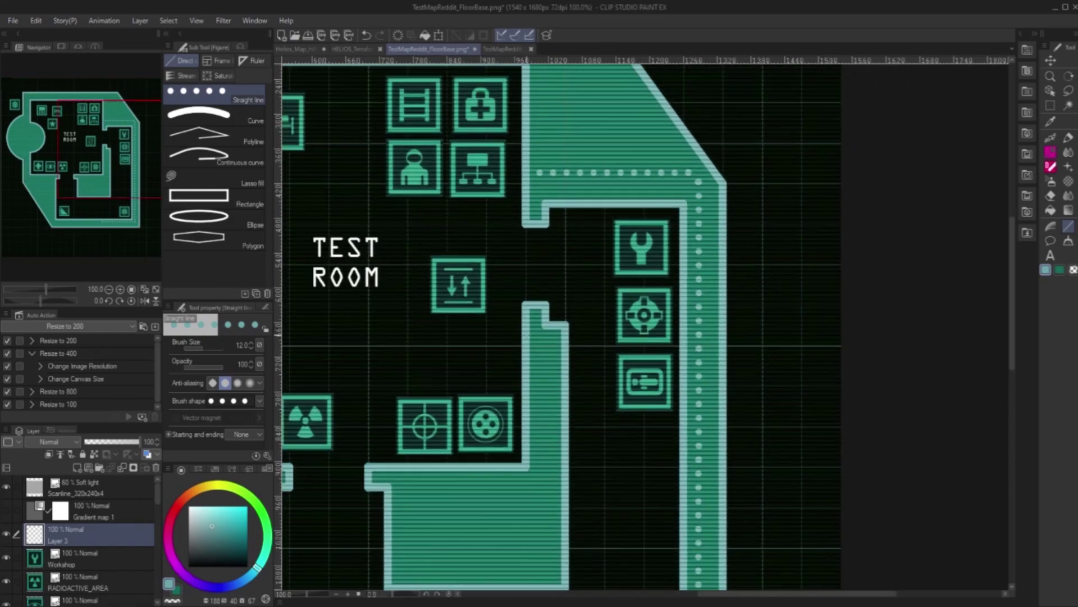
scroll(508, 285, up, 2)
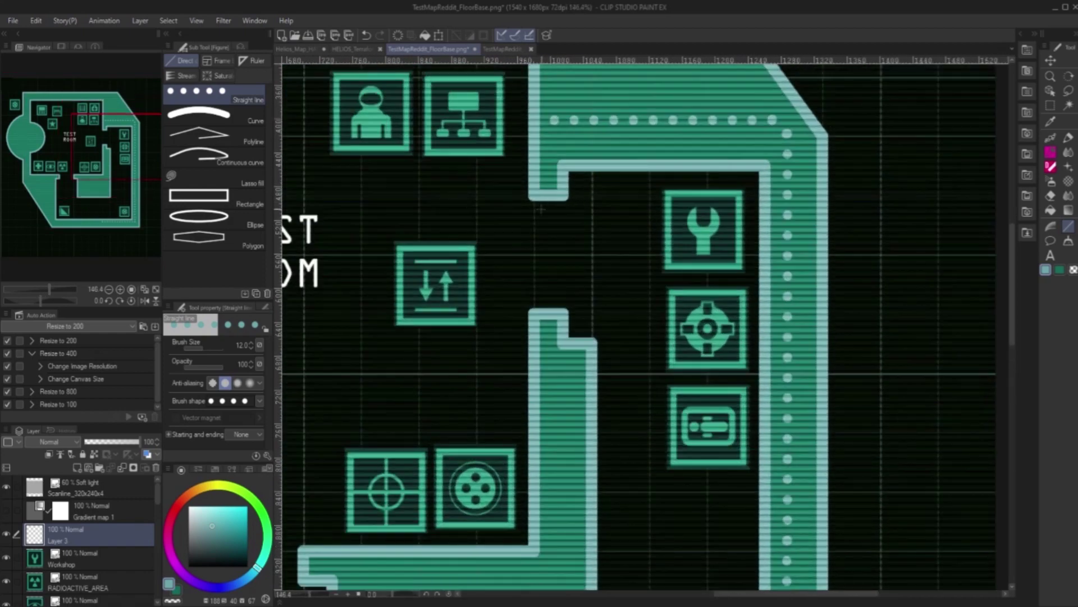
scroll(544, 205, up, 2)
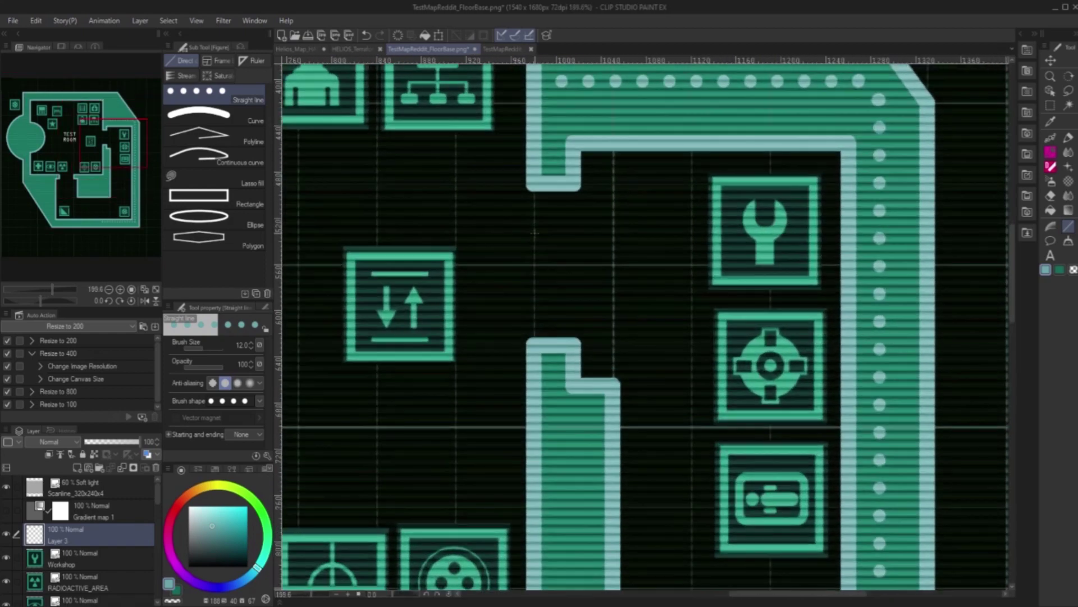
click(77, 468)
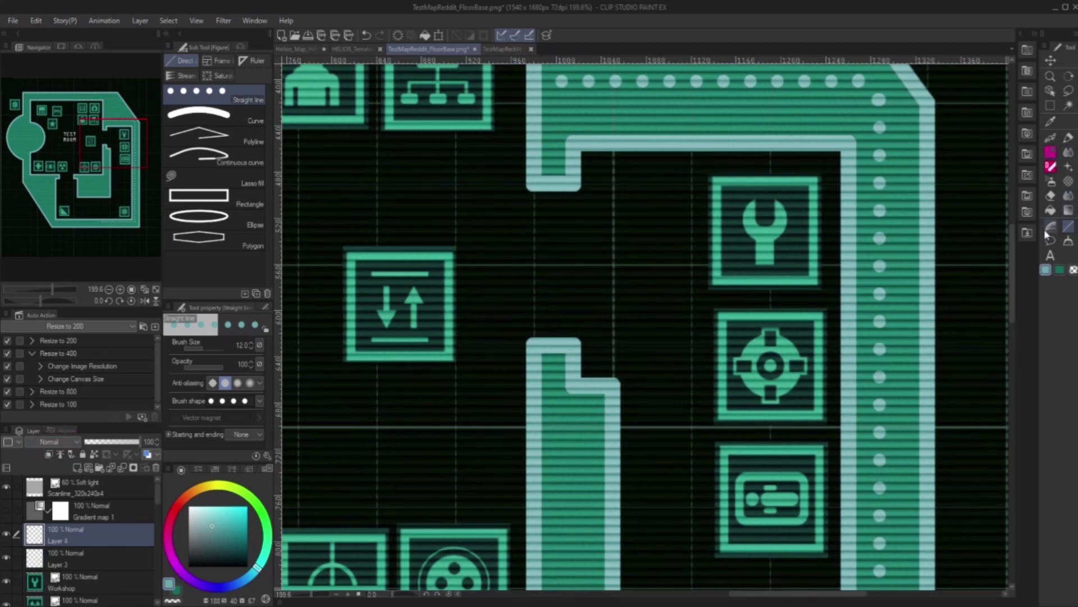
click(225, 201)
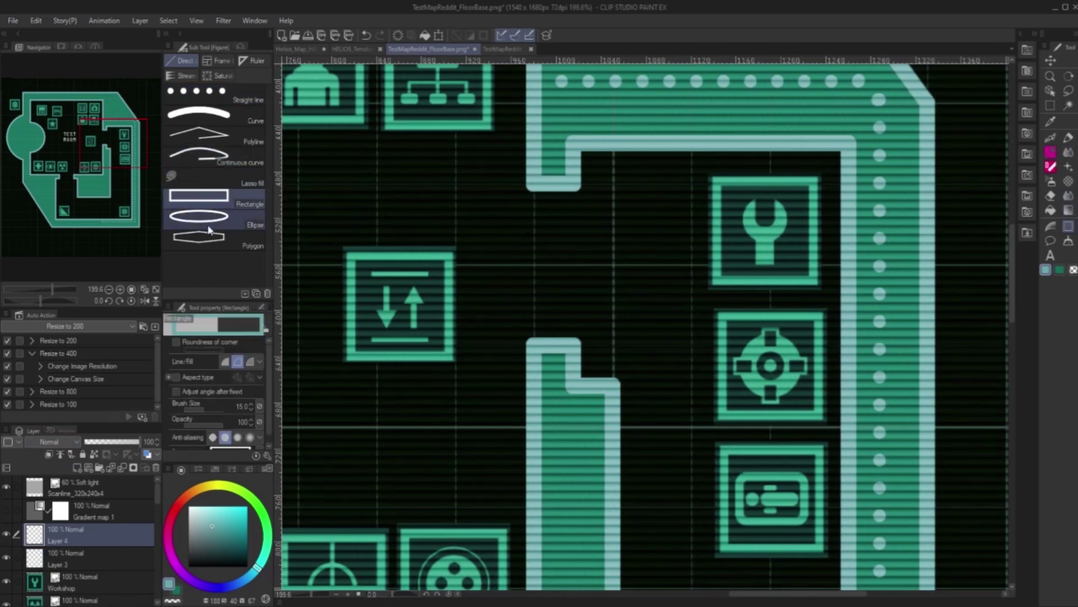
scroll(540, 207, up, 1)
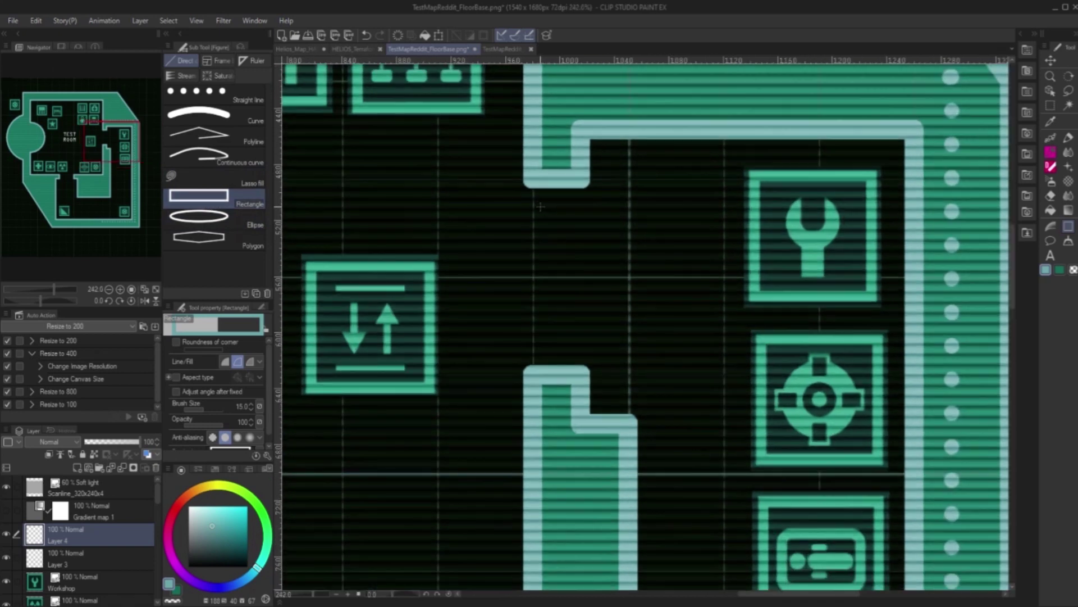
Step: Draw a tall outlined door rectangle across the doorway between TEST ROOM and the right-hand room
drag(531, 193, 592, 337)
key(ctrl+z)
scroll(249, 409, down, 4)
scroll(250, 409, down, 1)
mouse_move(530, 203)
mouse_down()
mouse_move(587, 332)
mouse_move(579, 352)
mouse_up()
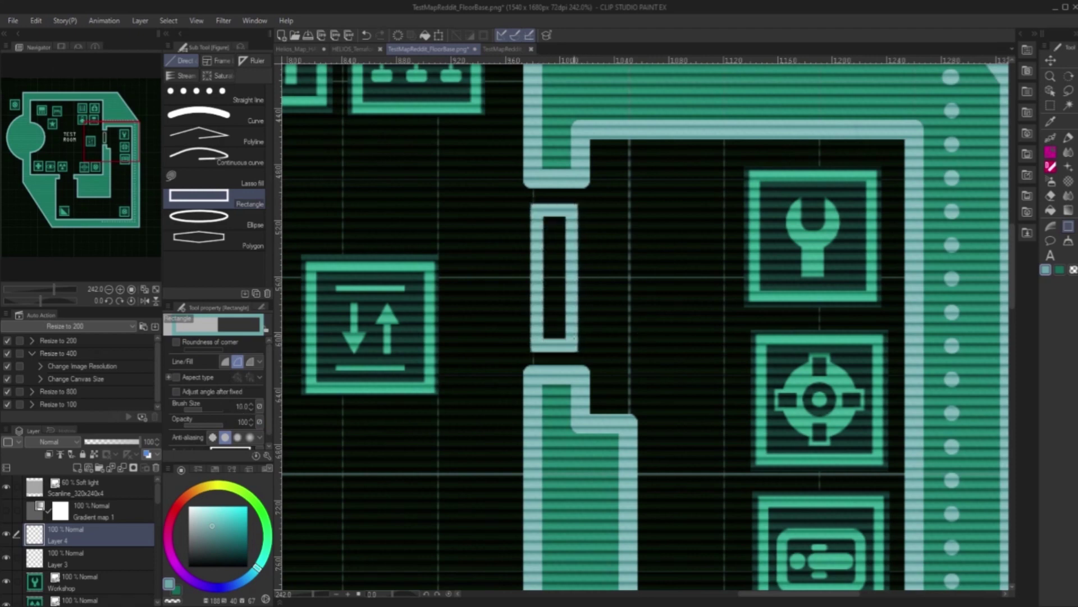
scroll(508, 314, down, 3)
scroll(508, 362, down, 3)
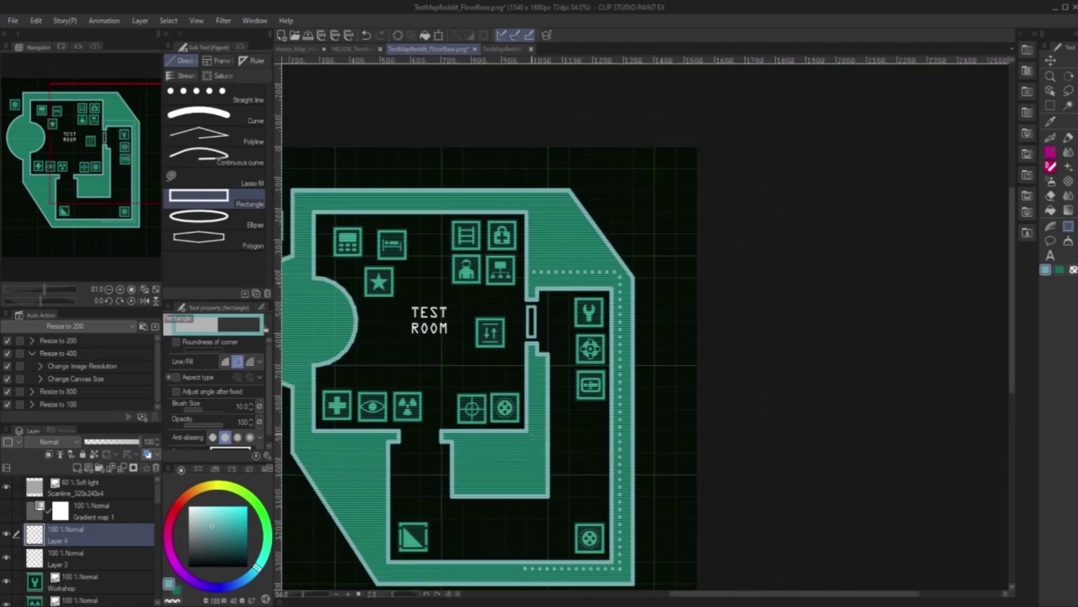
scroll(378, 440, up, 2)
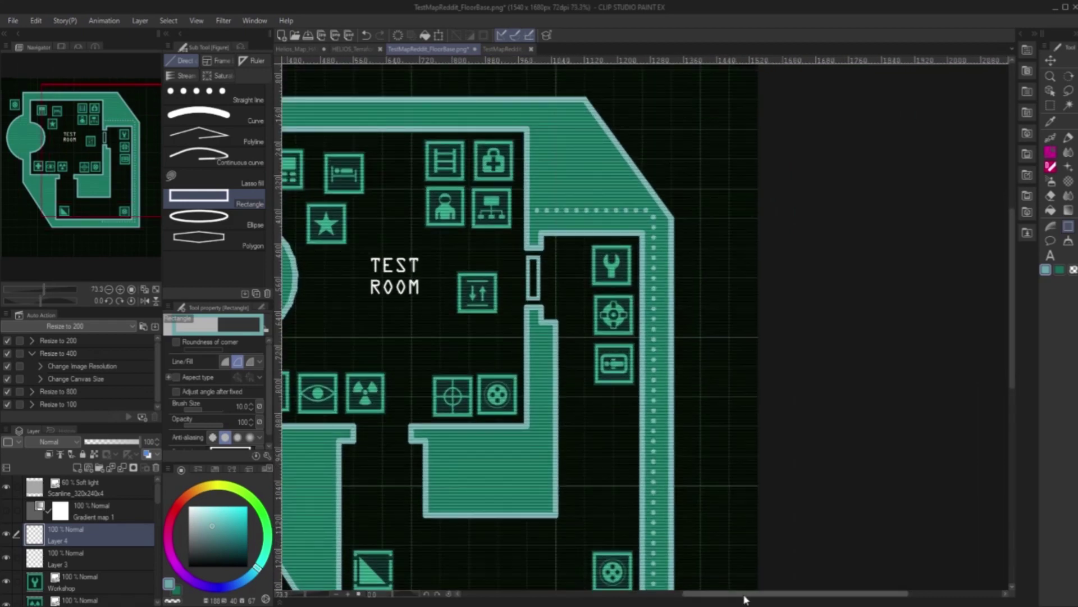